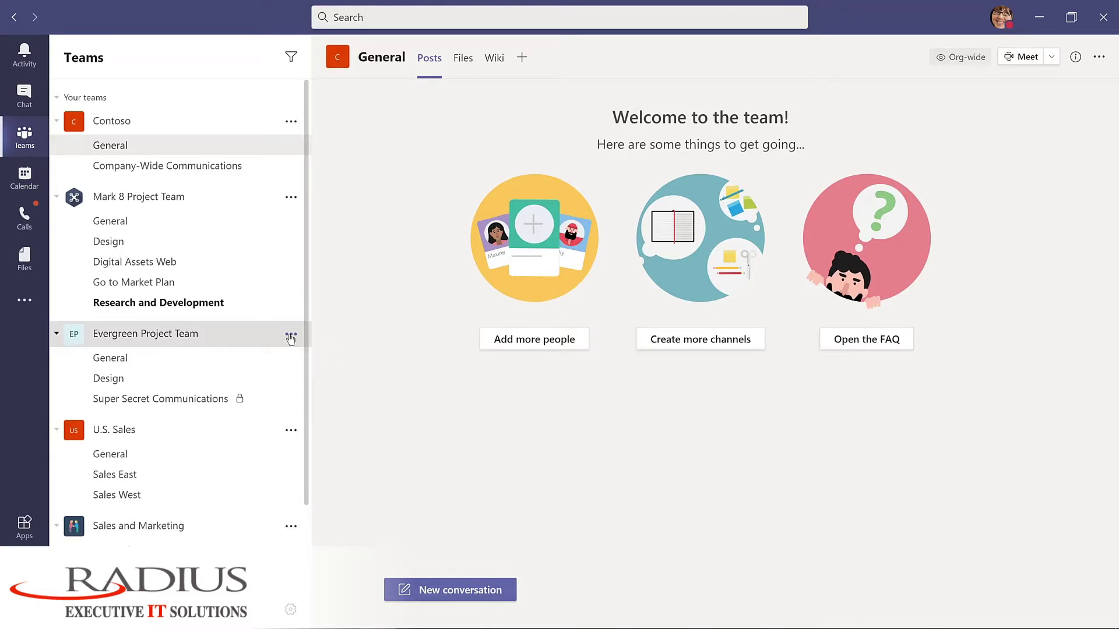
# Step: Open the management page of the Evergreen Project Team and expand its list of members and guests
pyautogui.click(290, 336)
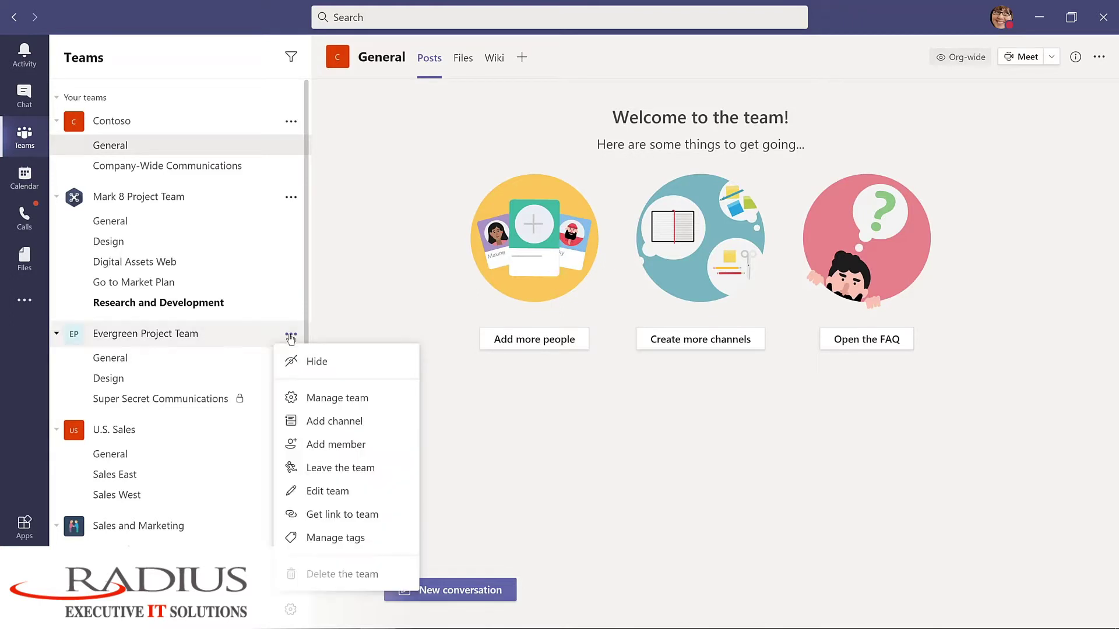
pyautogui.click(319, 400)
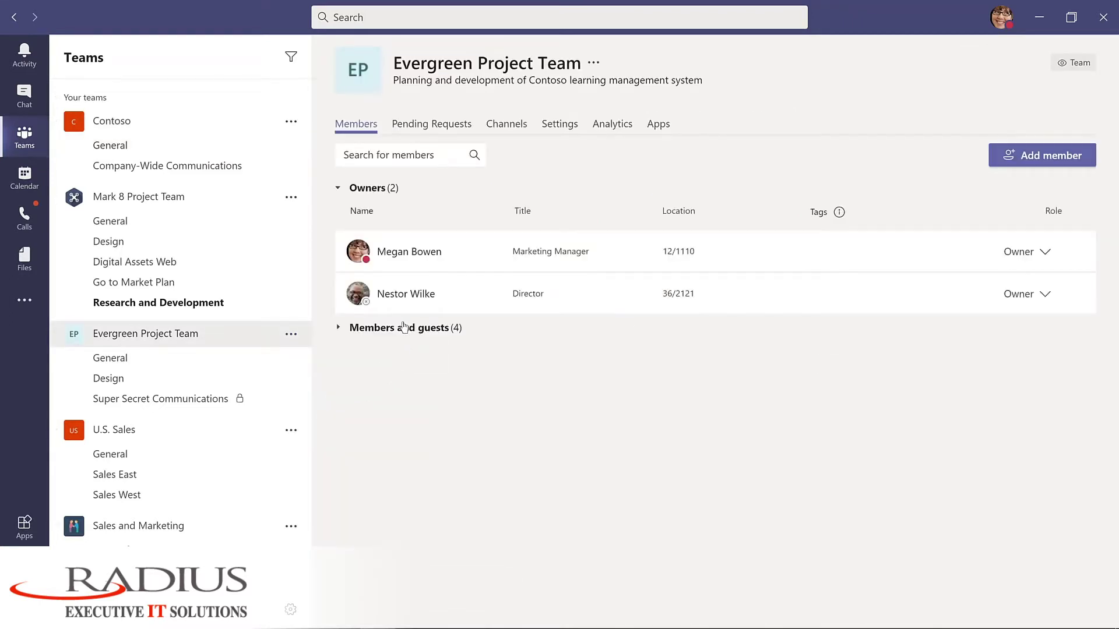
pyautogui.click(399, 329)
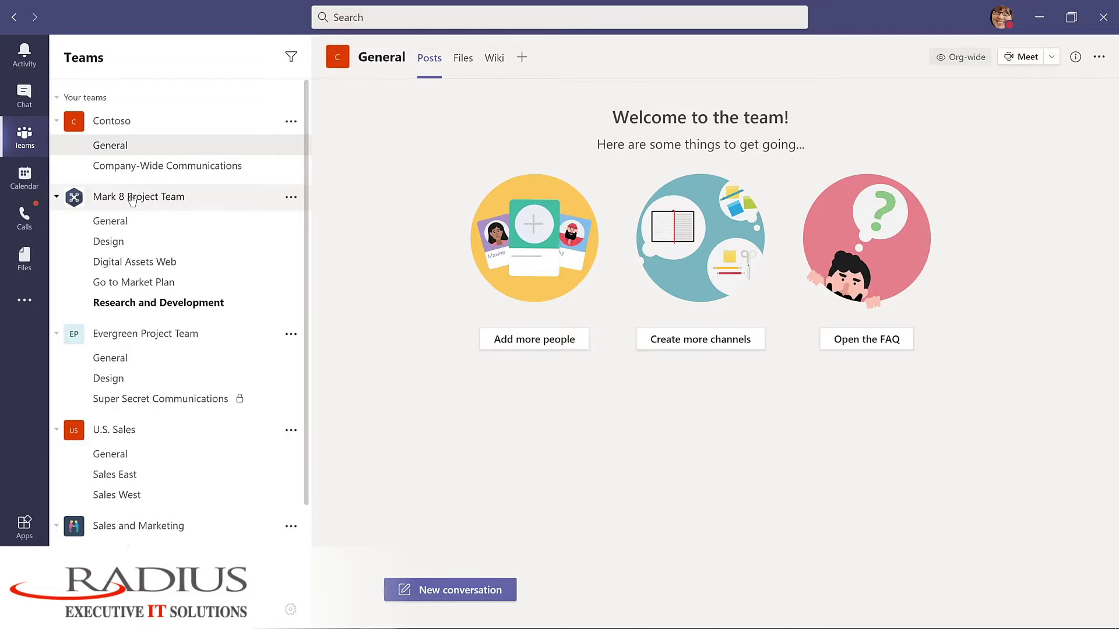
# Step: Search for "marketing" and review the matching people and files, including the filters available for the file results
pyautogui.click(368, 15)
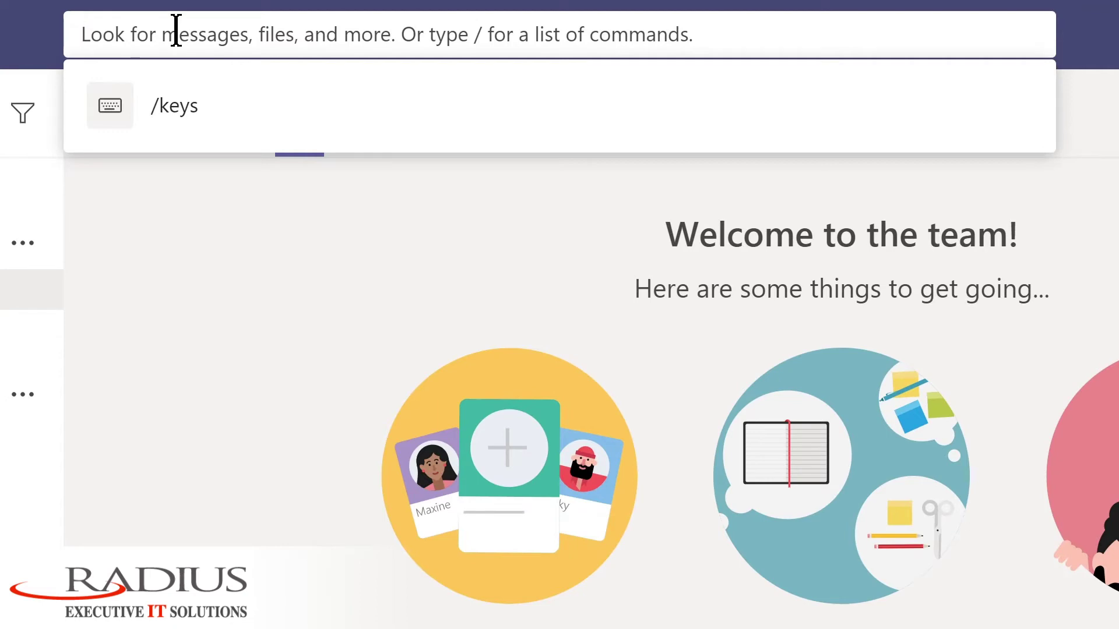
pyautogui.write('marketing')
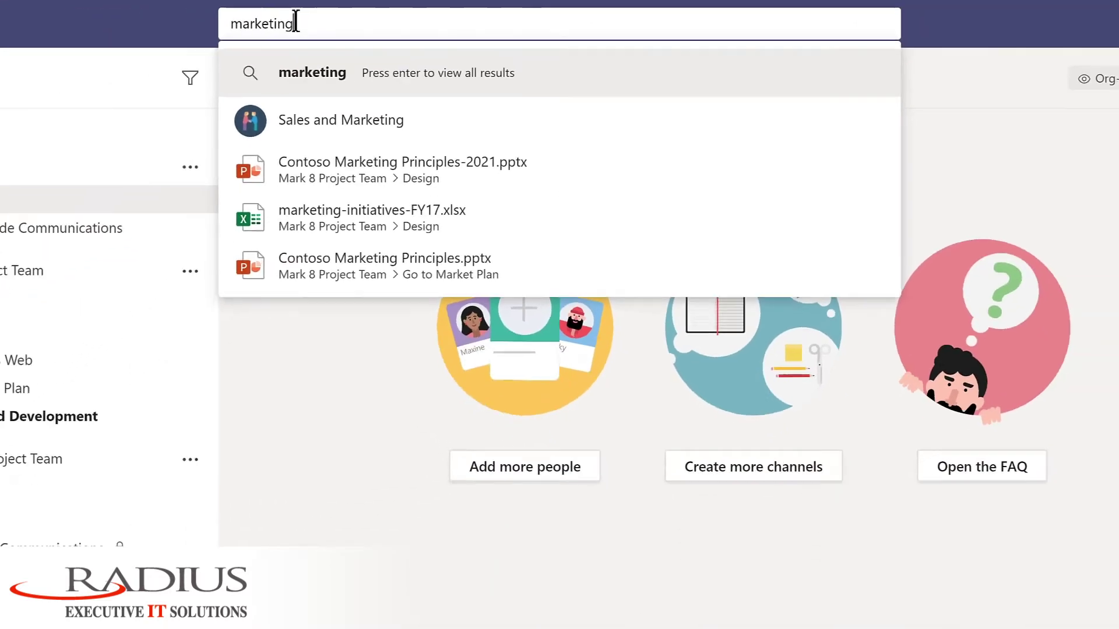
pyautogui.press('Return')
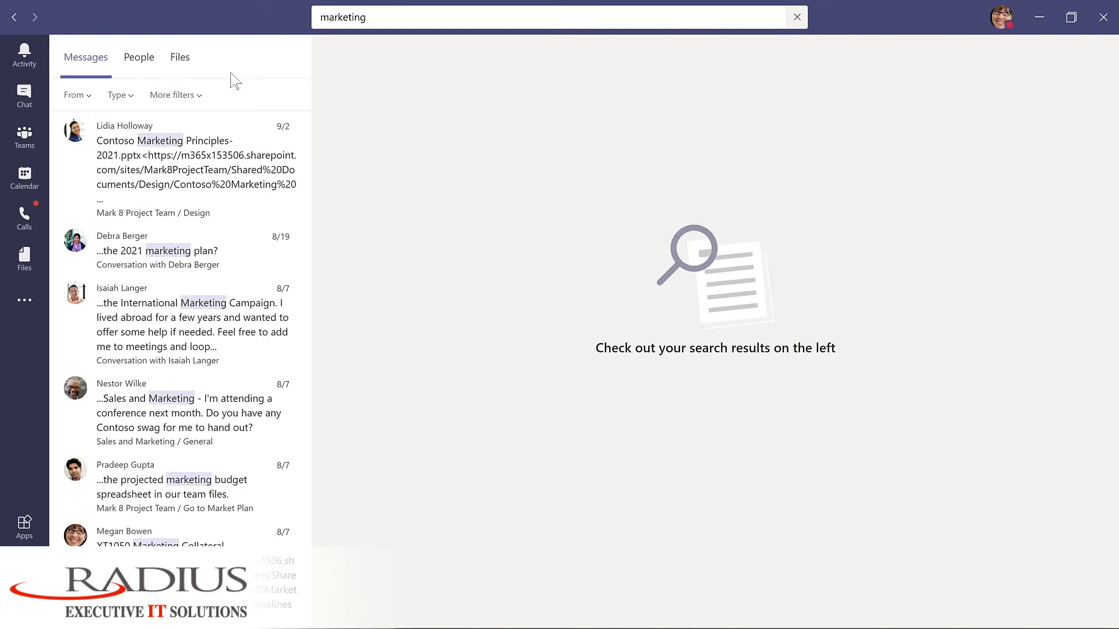
pyautogui.click(138, 57)
pyautogui.click(180, 58)
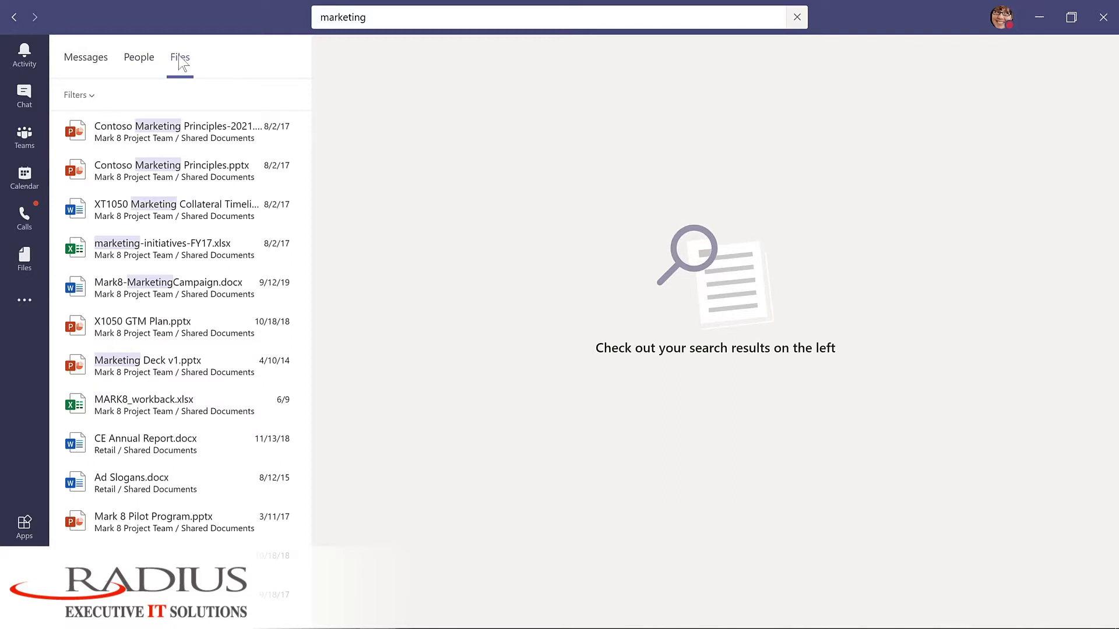
pyautogui.click(90, 95)
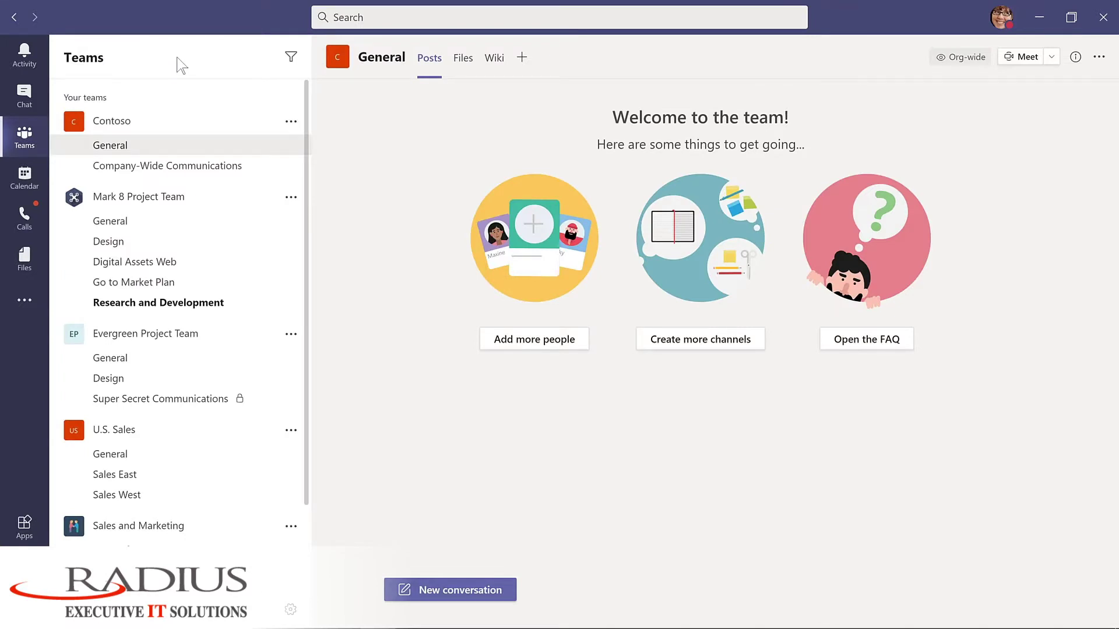
# Step: Show the list of keyboard shortcuts with the /keys command and close it
pyautogui.hotkey('ctrl', 'e')
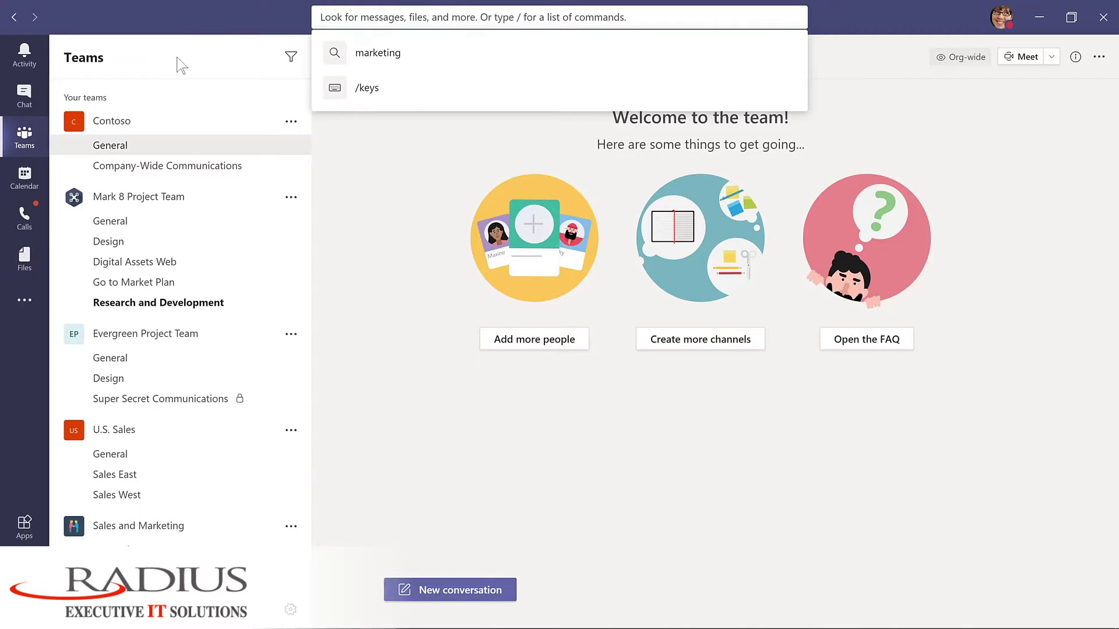
pyautogui.write('/keys')
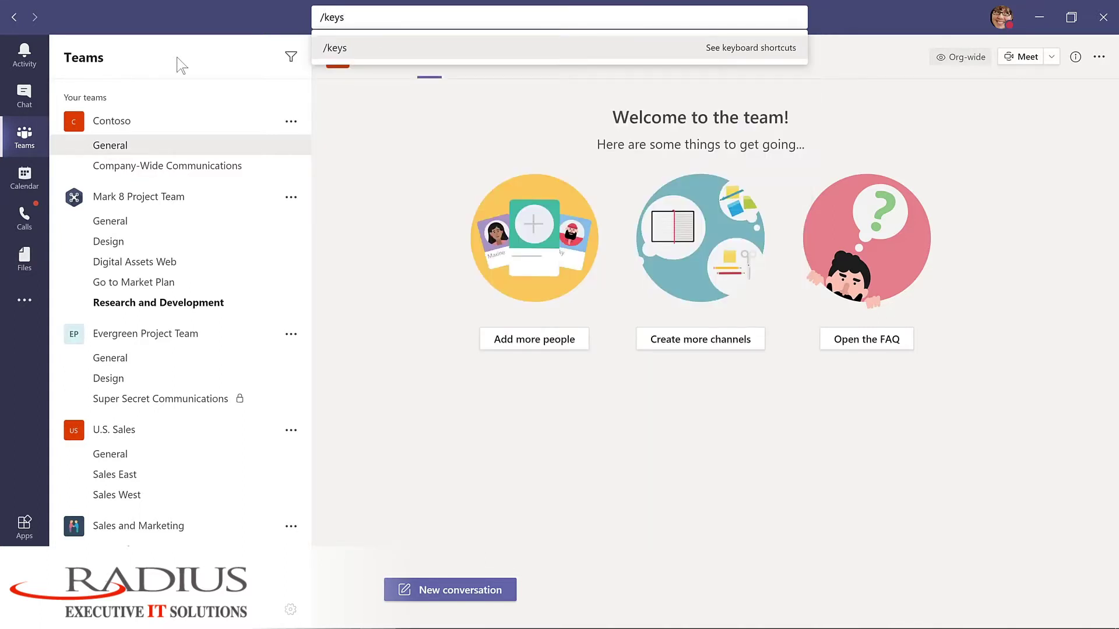
pyautogui.press('Return')
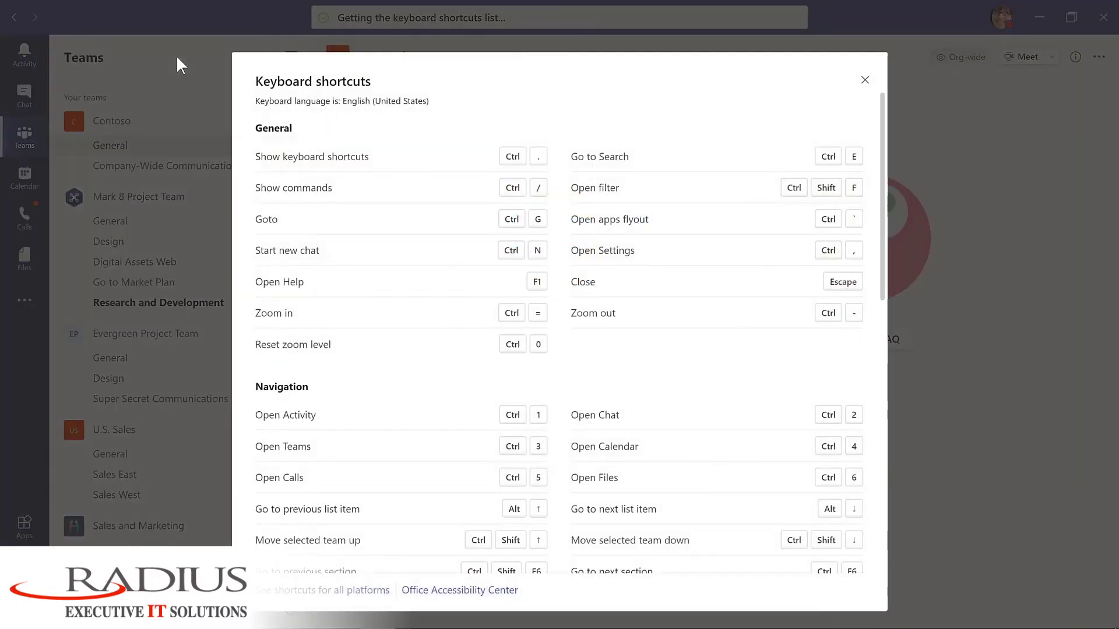
pyautogui.press('Escape')
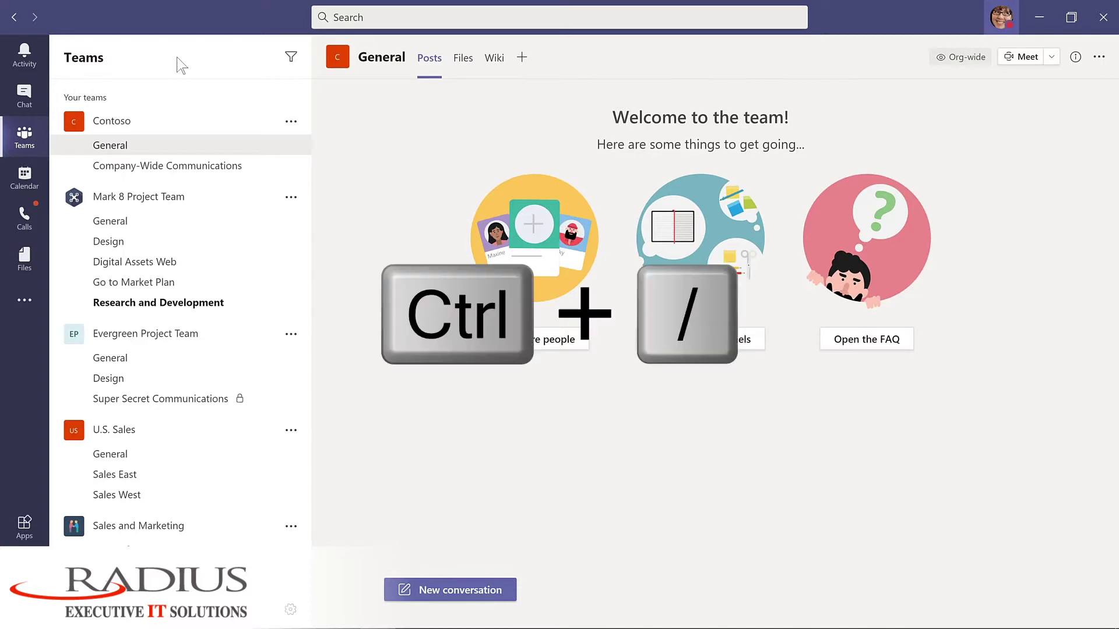
# Step: Bring up the slash command list and run /whatsnew to see what's new in Teams
pyautogui.hotkey('ctrl', '/')
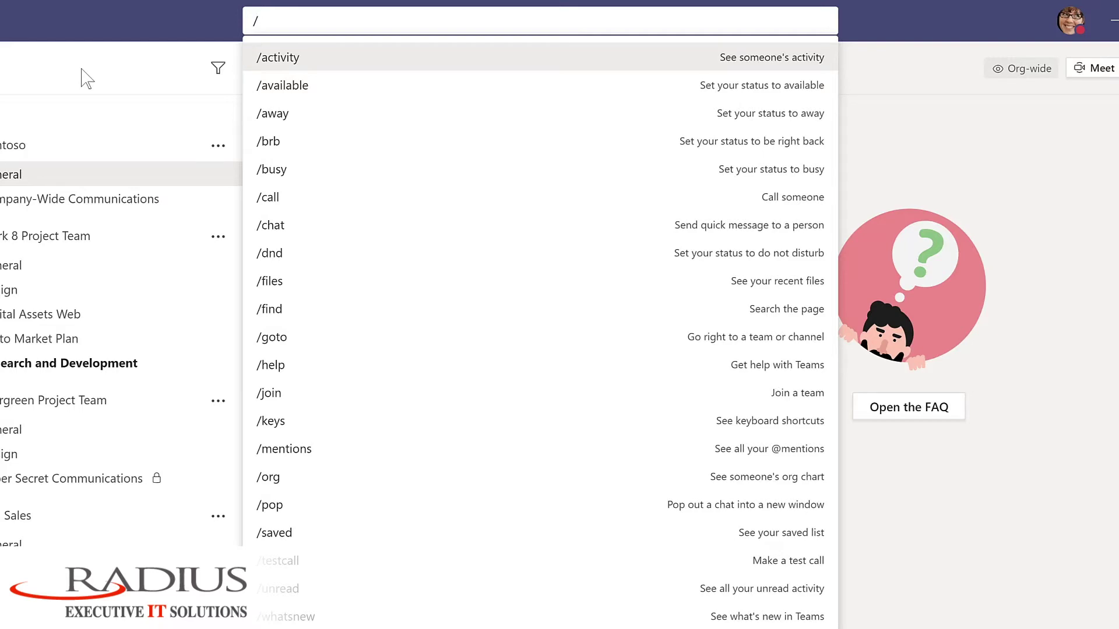
pyautogui.write('whatsnew')
pyautogui.click(295, 58)
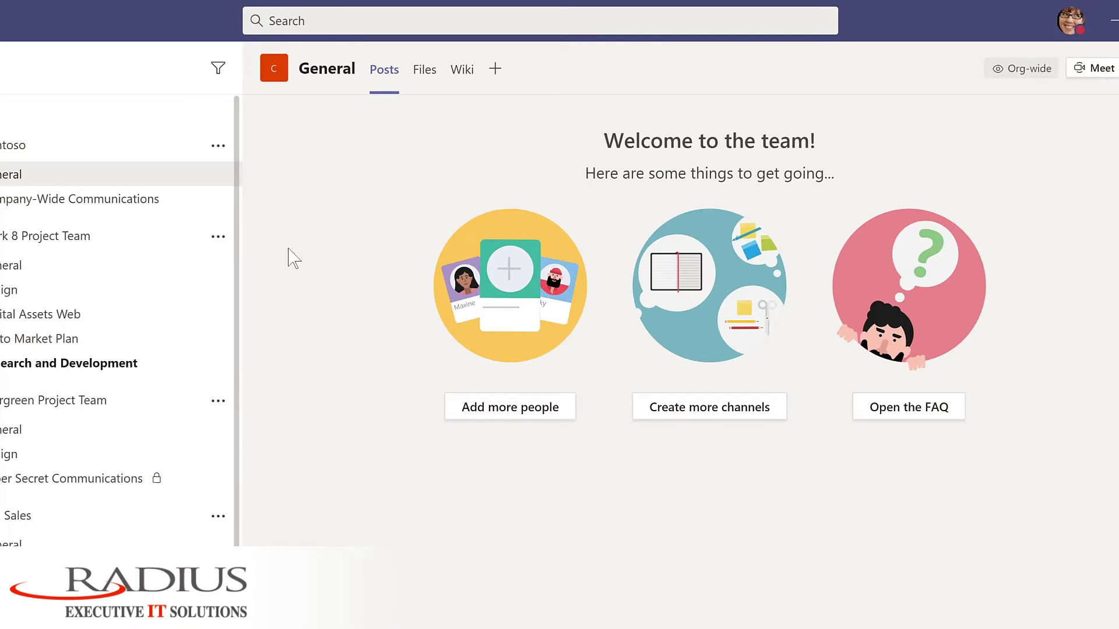
# Step: Open the recent file Usability Testing Priorities.docx through the /files command, and view the slash command list once more before dismissing it
pyautogui.hotkey('ctrl', '/')
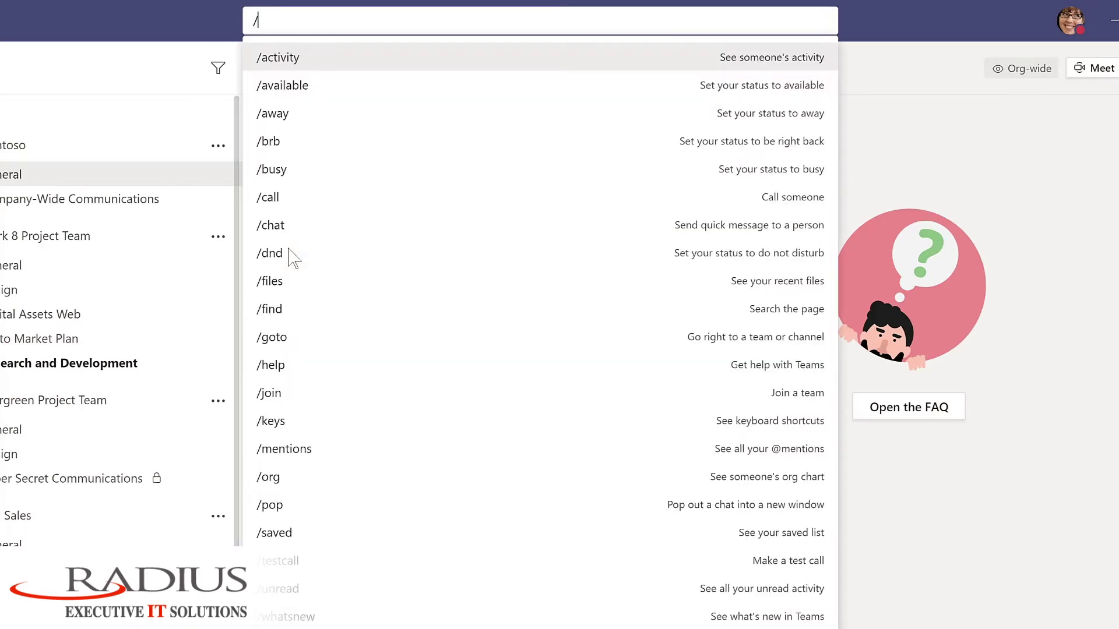
pyautogui.click(284, 280)
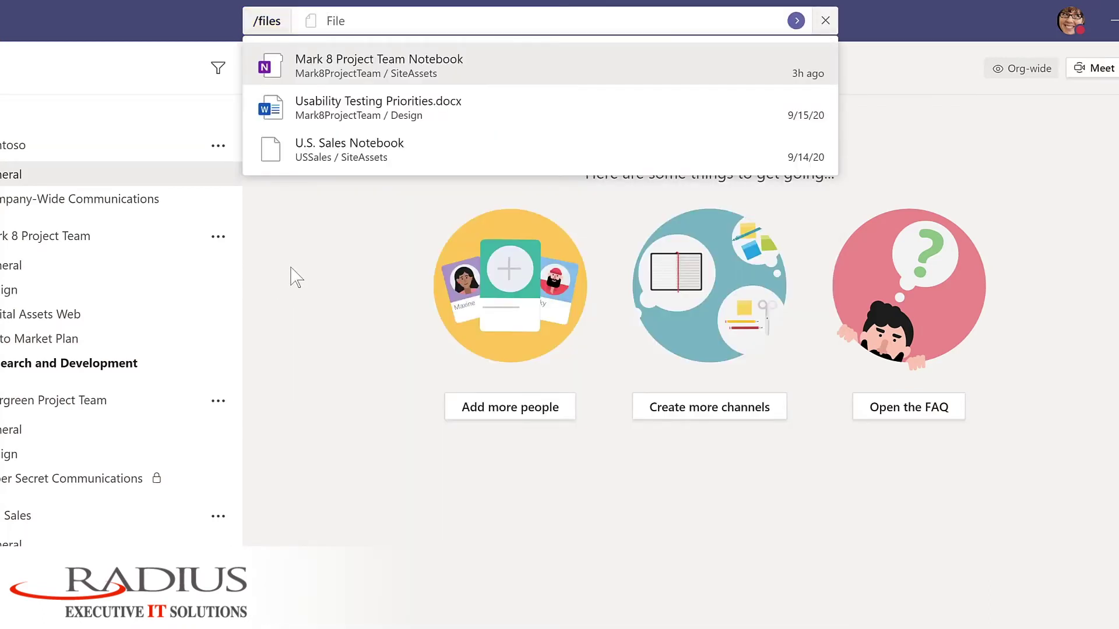
pyautogui.click(361, 110)
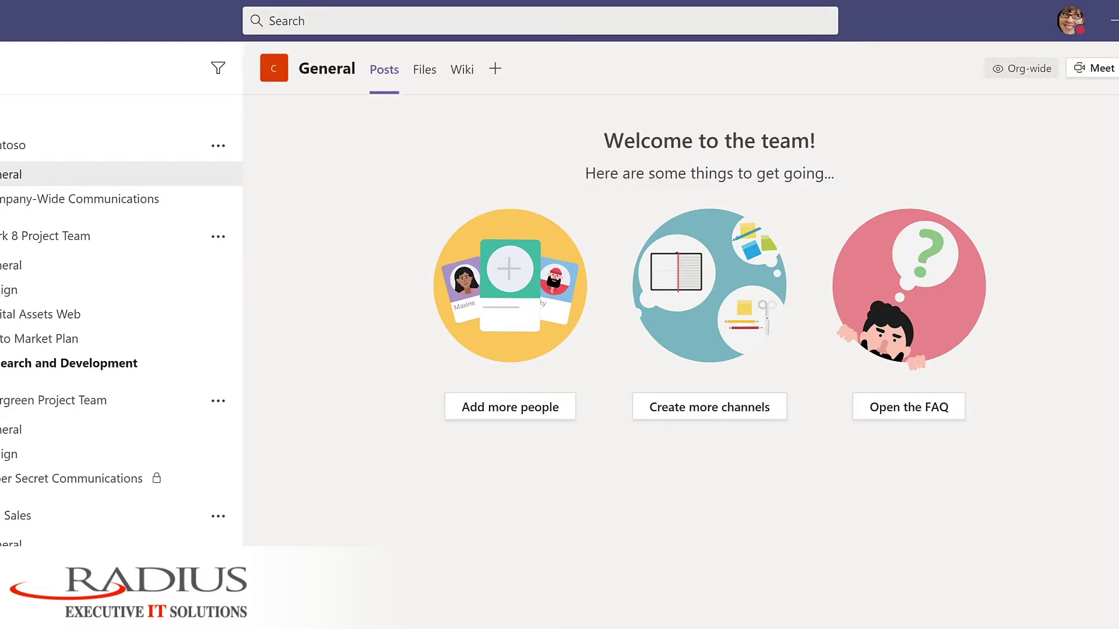
pyautogui.hotkey('ctrl', '/')
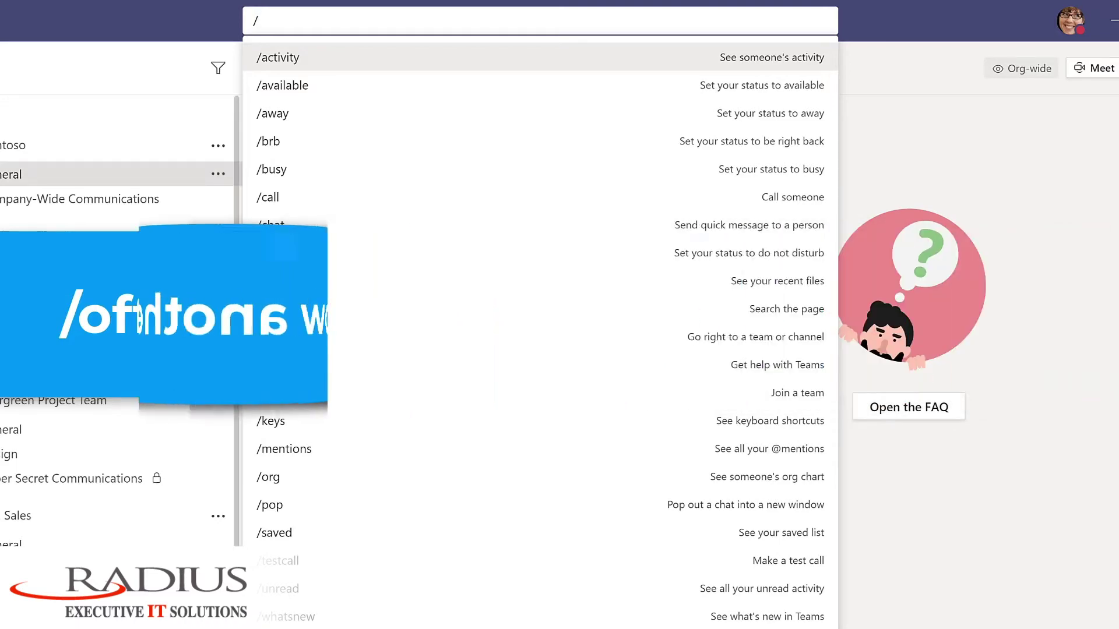
pyautogui.press('Escape')
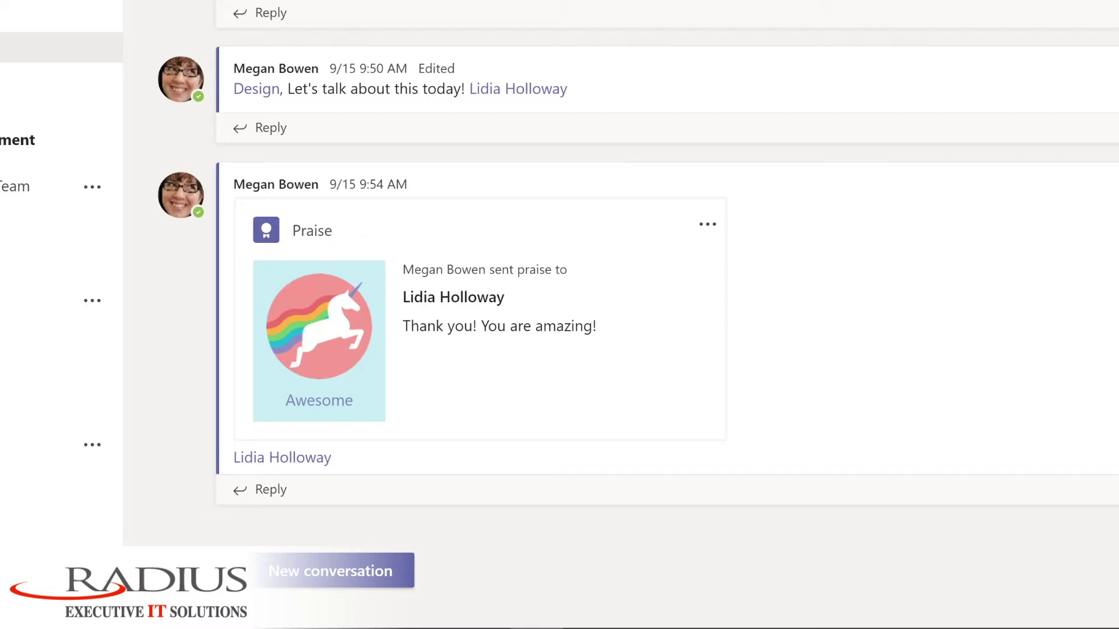
pyautogui.click(328, 563)
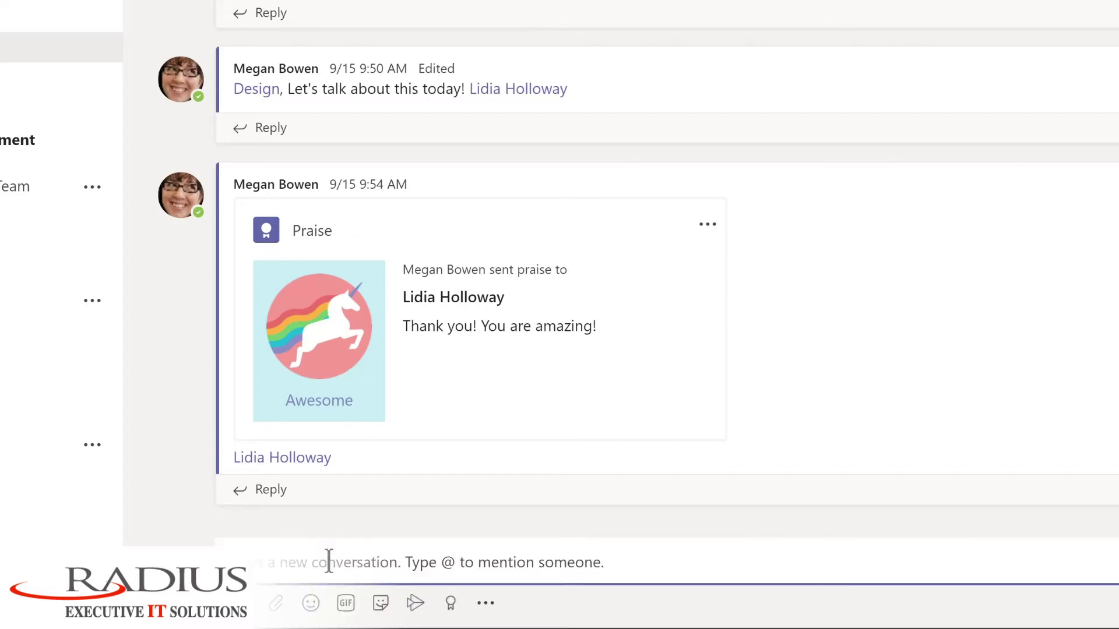
pyautogui.write('@')
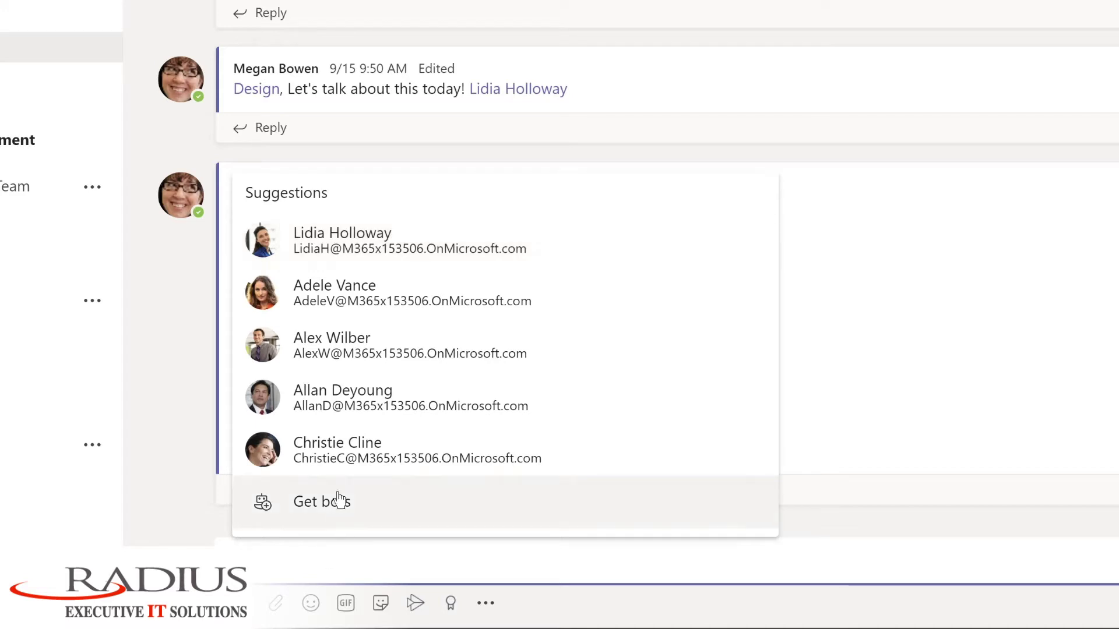
pyautogui.click(333, 250)
pyautogui.write(',')
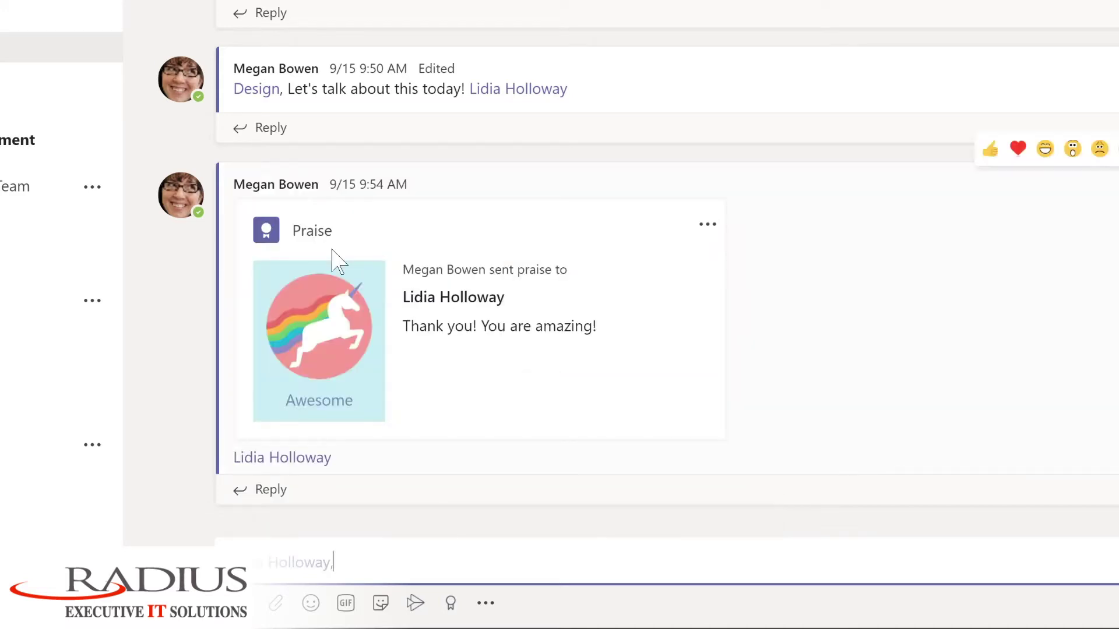
pyautogui.write(' please share an update on your conversation with t')
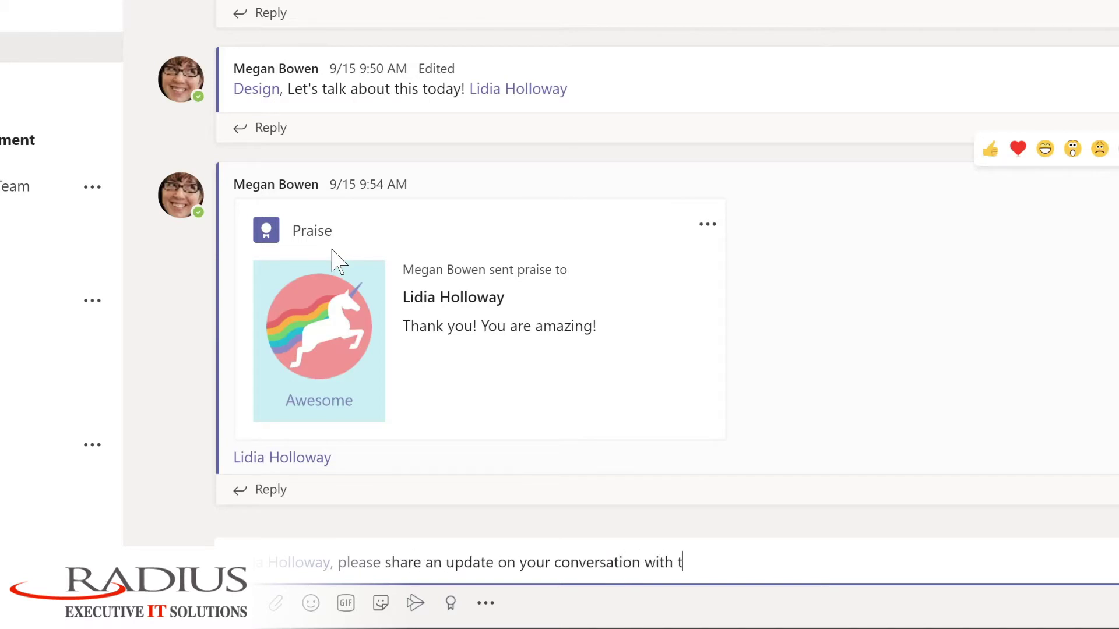
pyautogui.write('he sales team.')
pyautogui.press('Return')
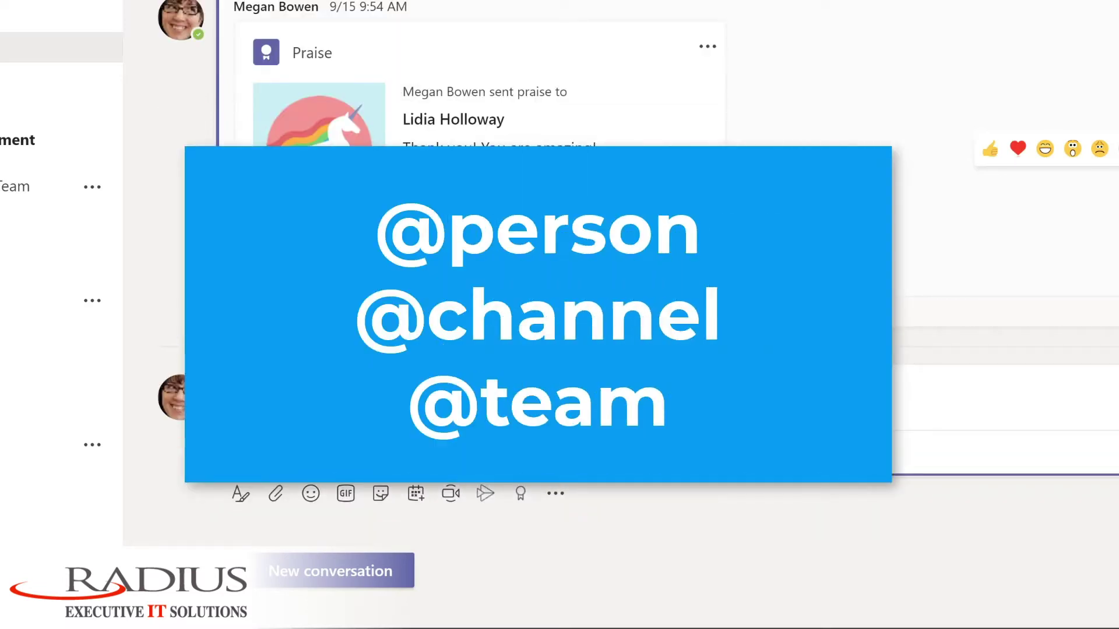
pyautogui.click(342, 568)
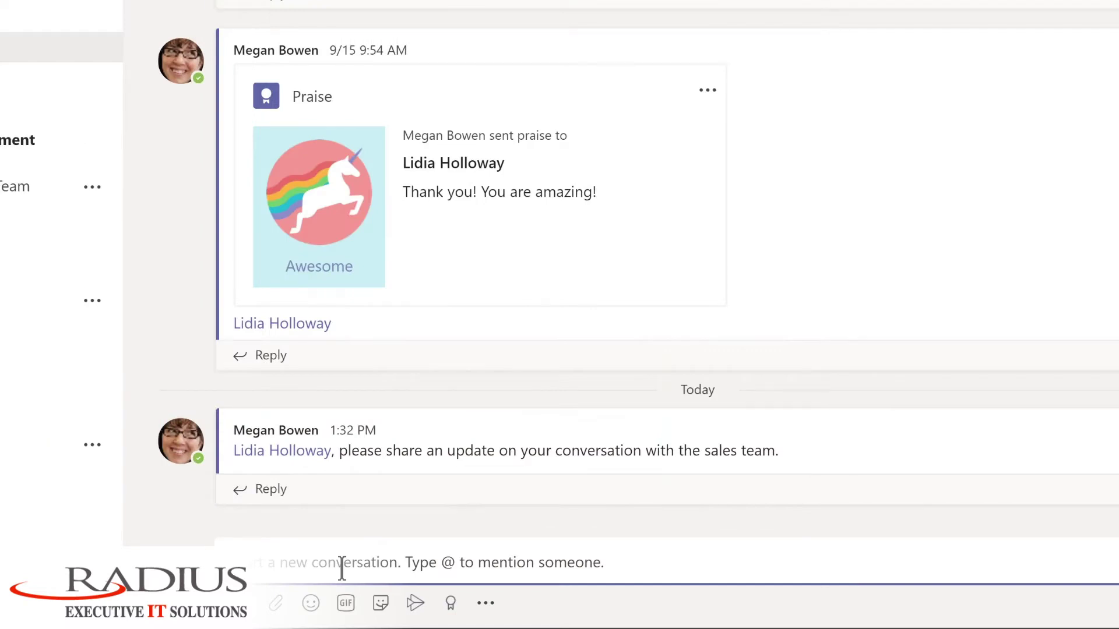
pyautogui.write('@De')
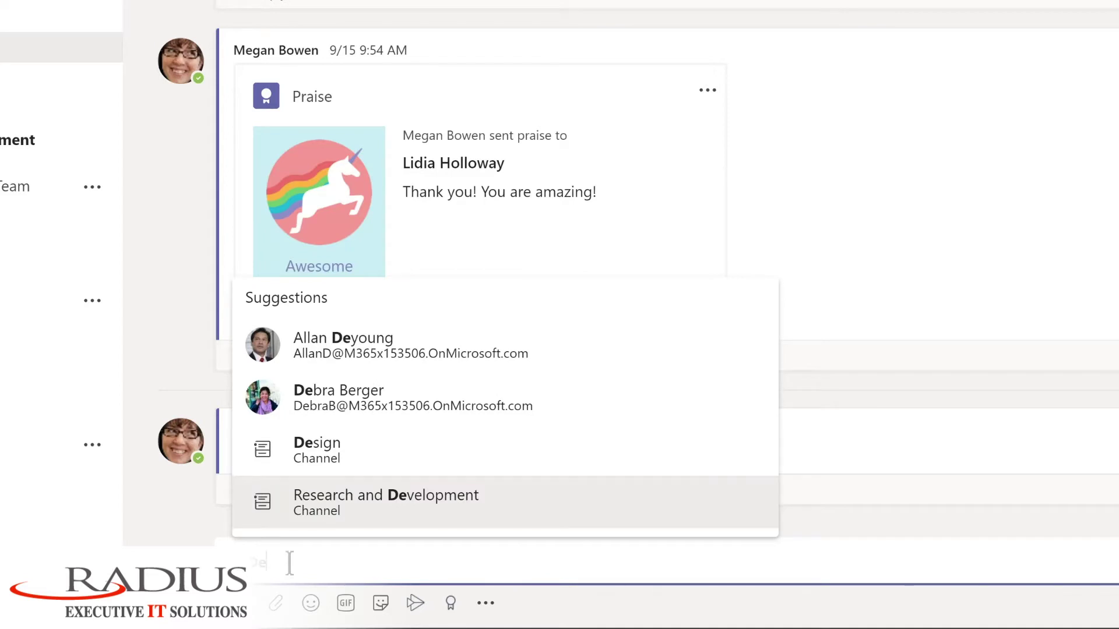
pyautogui.click(319, 450)
pyautogui.write(", I'm so excited about our team retreat tomorrow!")
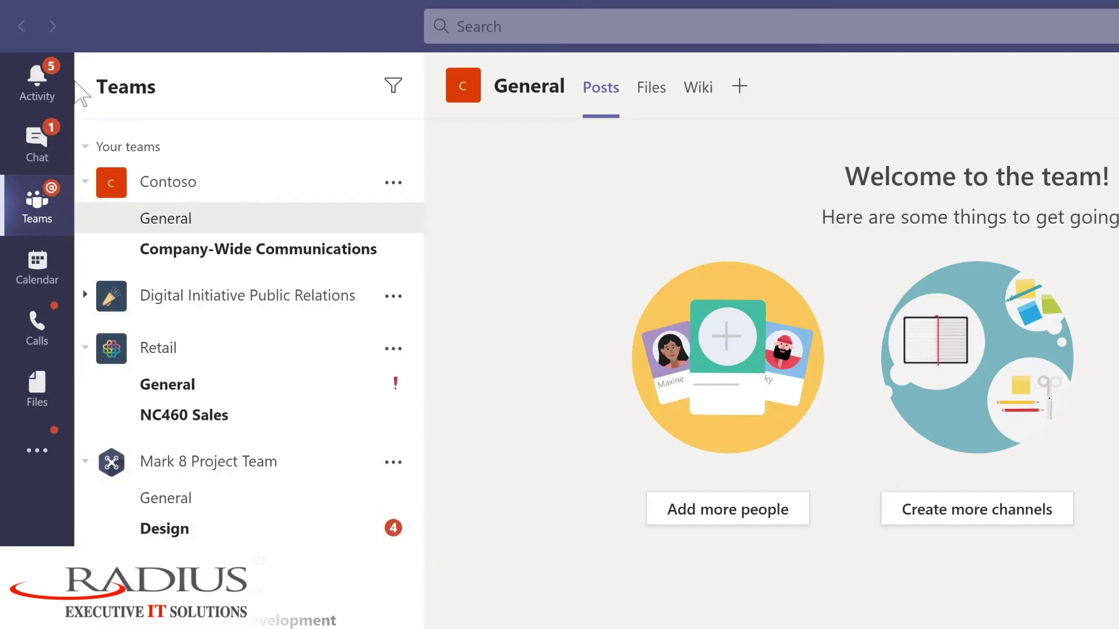
pyautogui.click(39, 81)
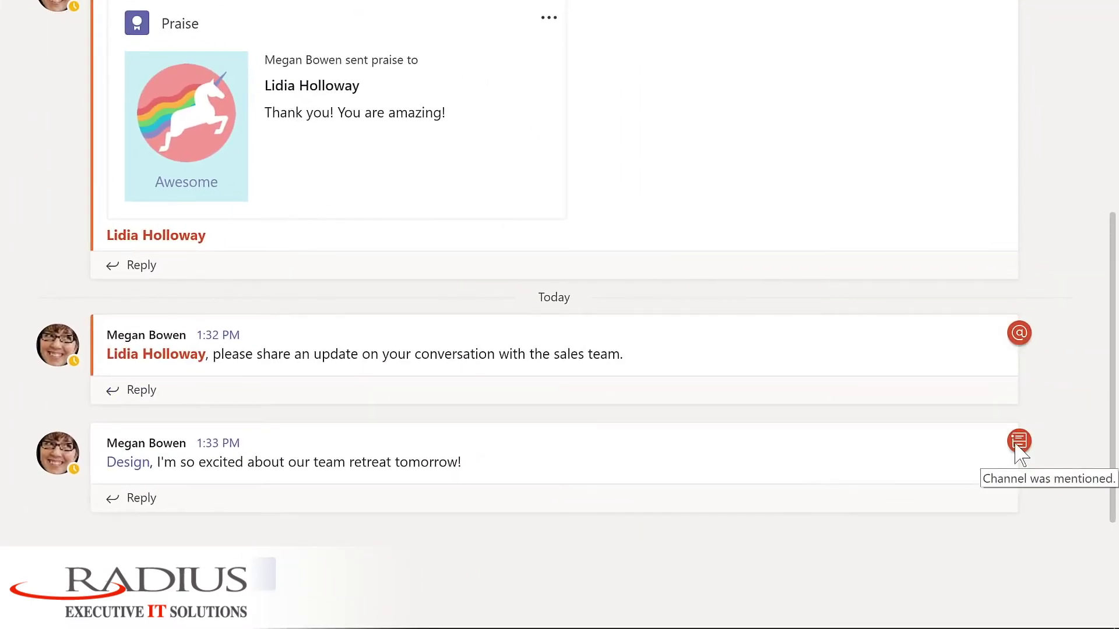
pyautogui.click(133, 500)
pyautogui.write('Ya')
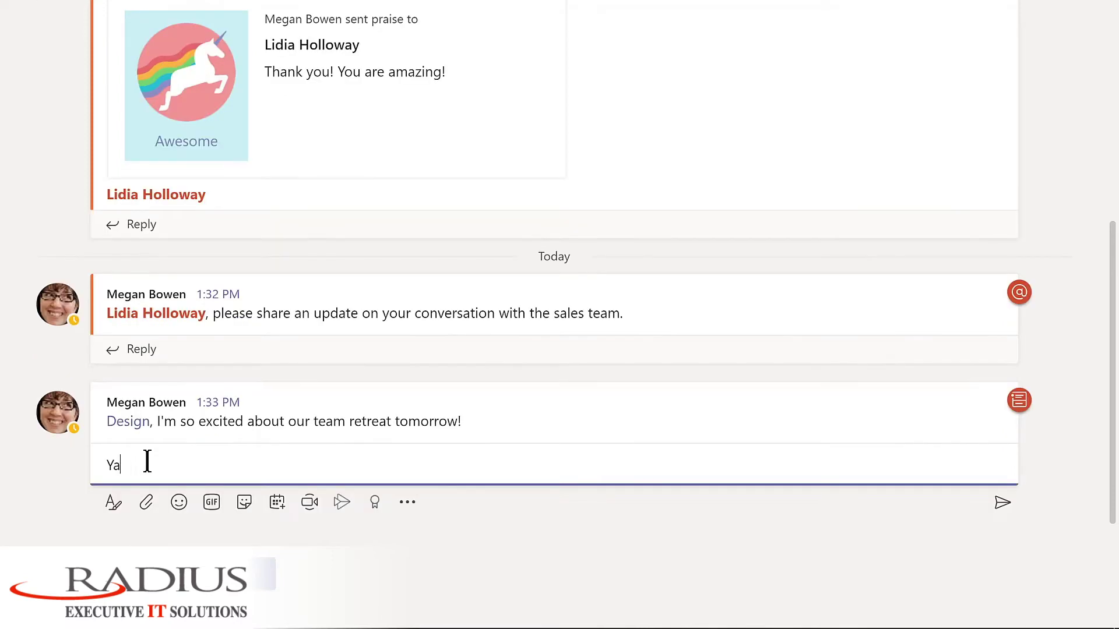
pyautogui.write("y! I'm looking forward to working with the @m")
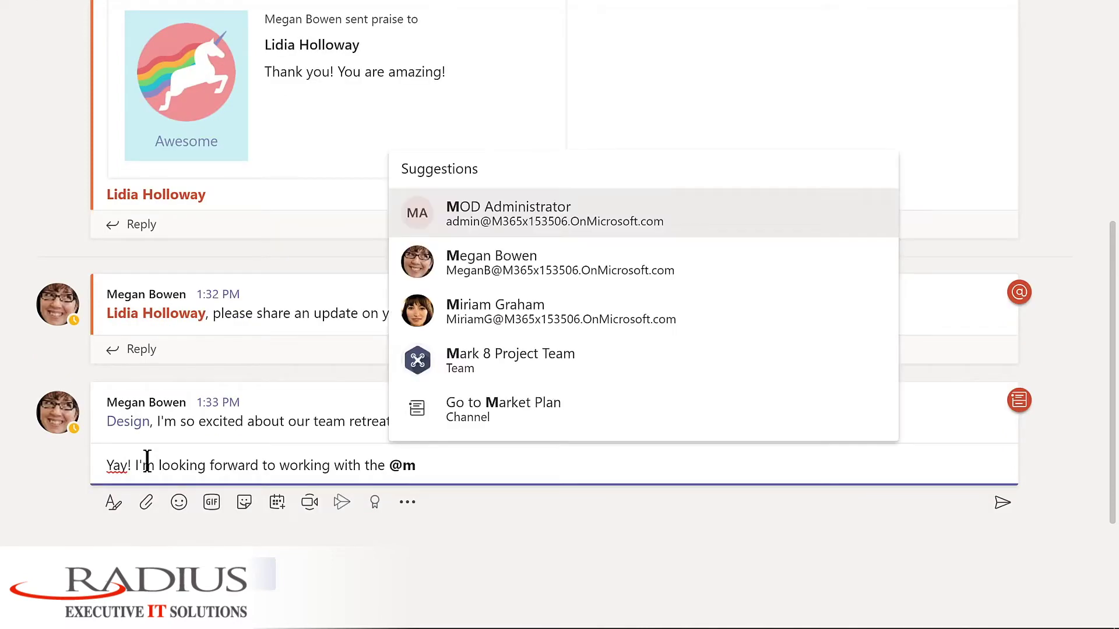
pyautogui.click(508, 357)
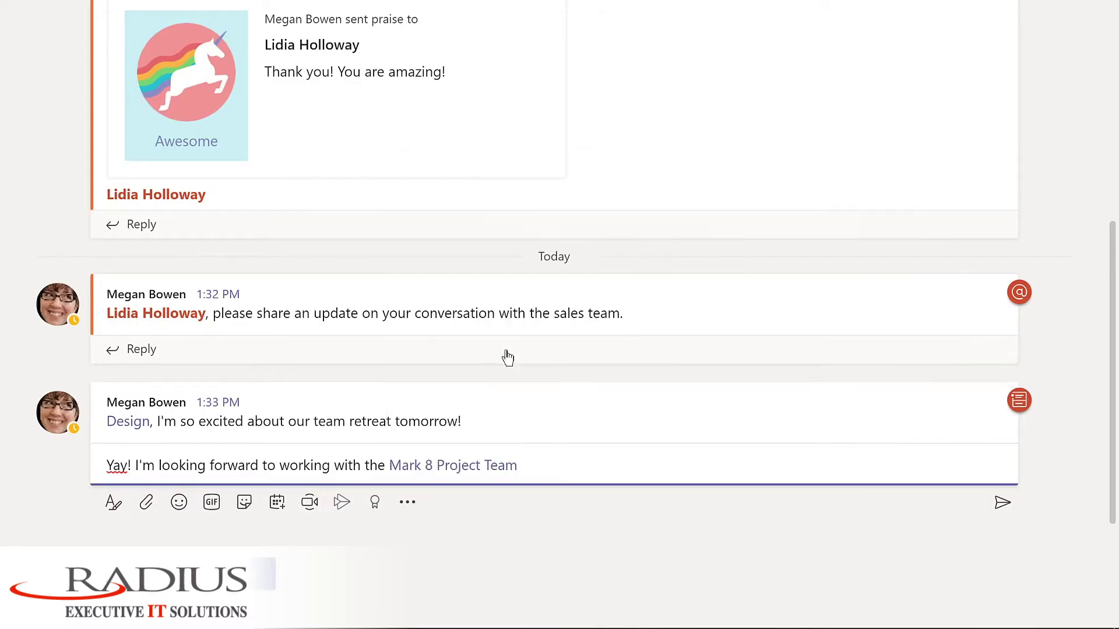
pyautogui.press('Return')
pyautogui.moveTo(1021, 412)
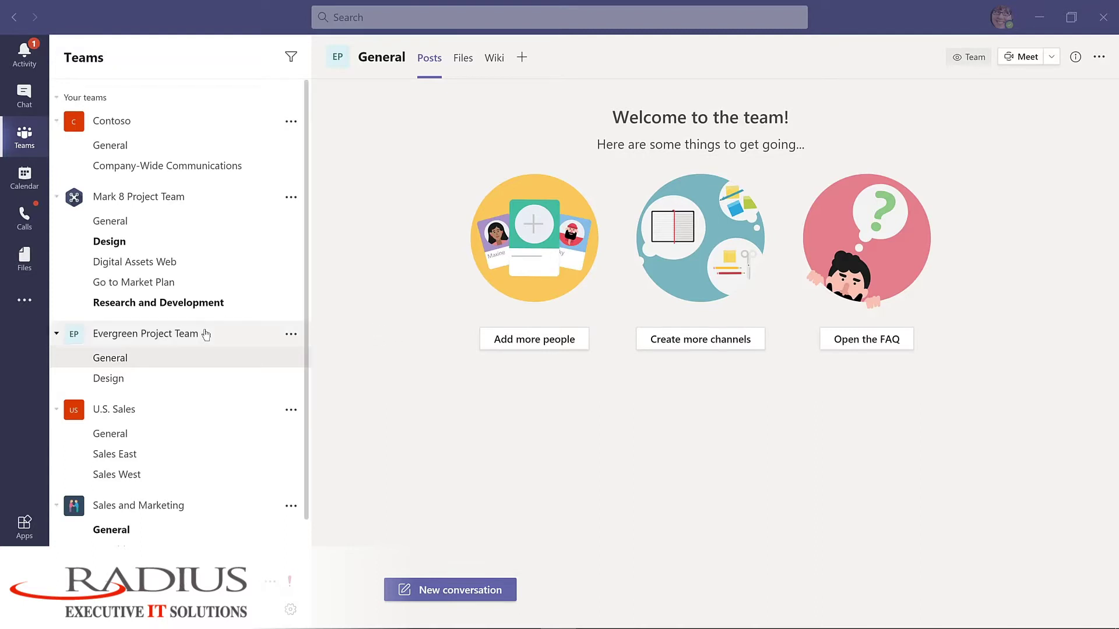
# Step: Rename the Evergreen Project Team as Evergreen LMS Project Team and save the edited team details
pyautogui.click(290, 337)
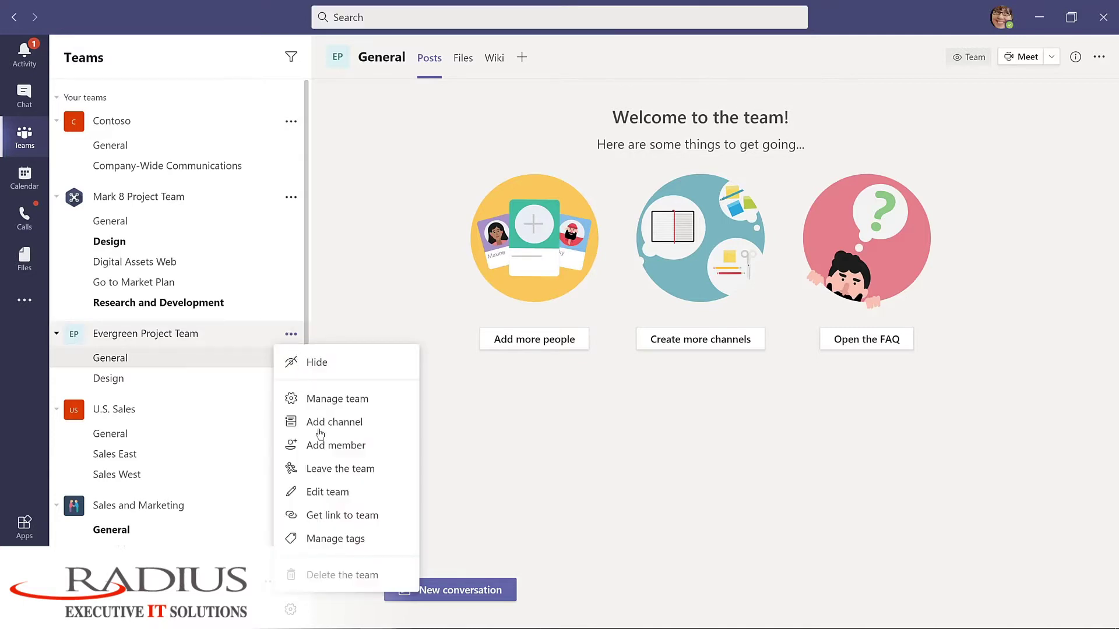
pyautogui.click(318, 496)
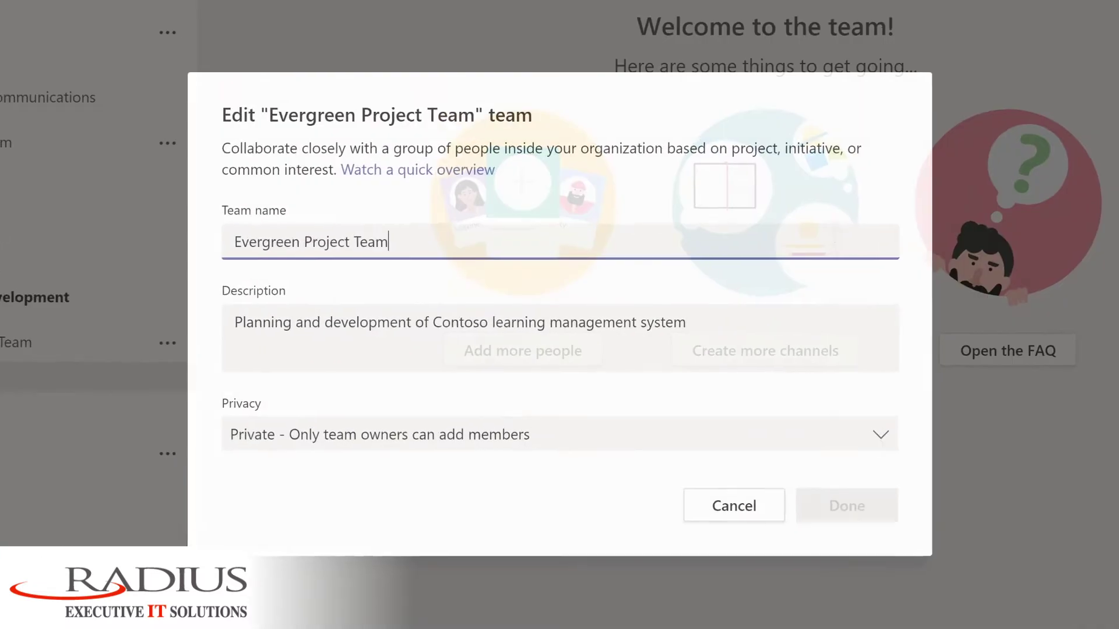
pyautogui.click(384, 265)
pyautogui.write('LMS Project Team')
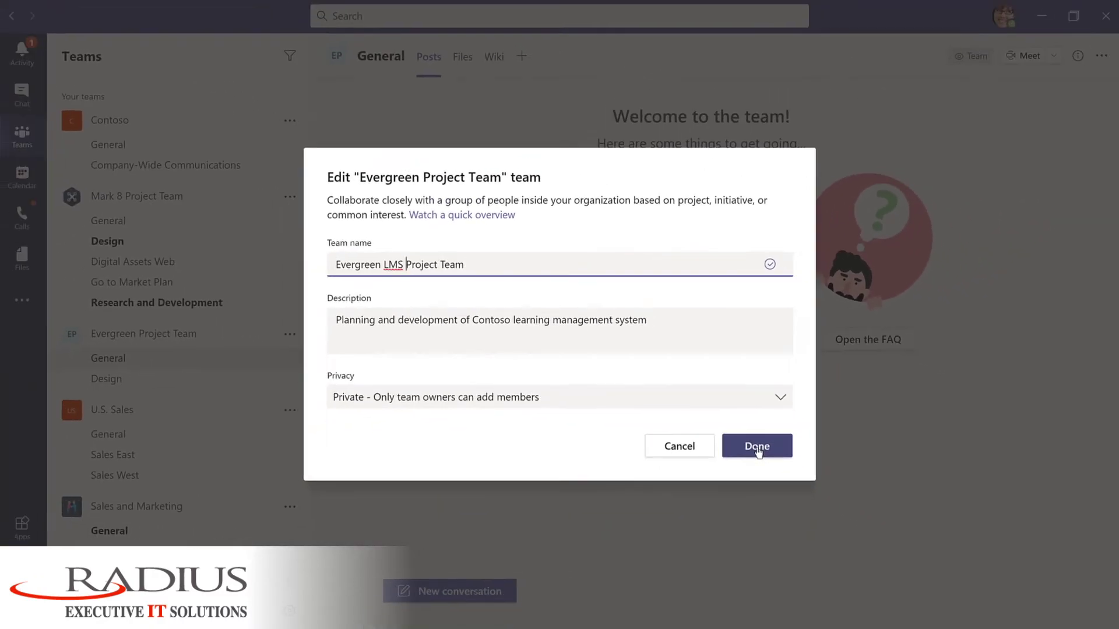
pyautogui.click(818, 493)
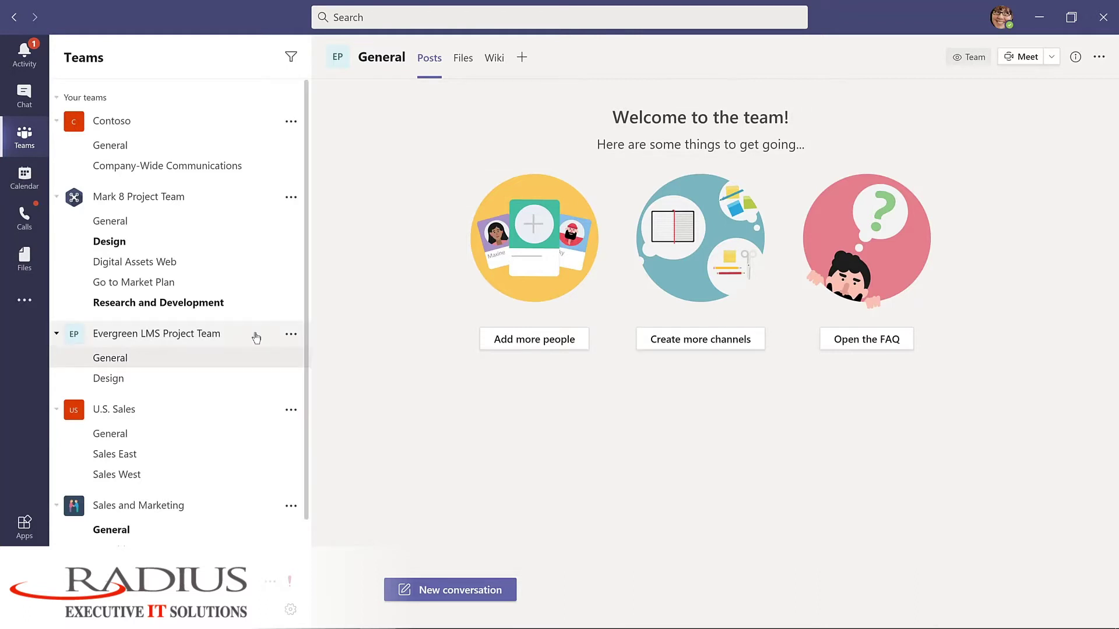
# Step: Add the suggested product manager as a new member of Evergreen LMS Project Team through the team management page
pyautogui.click(291, 335)
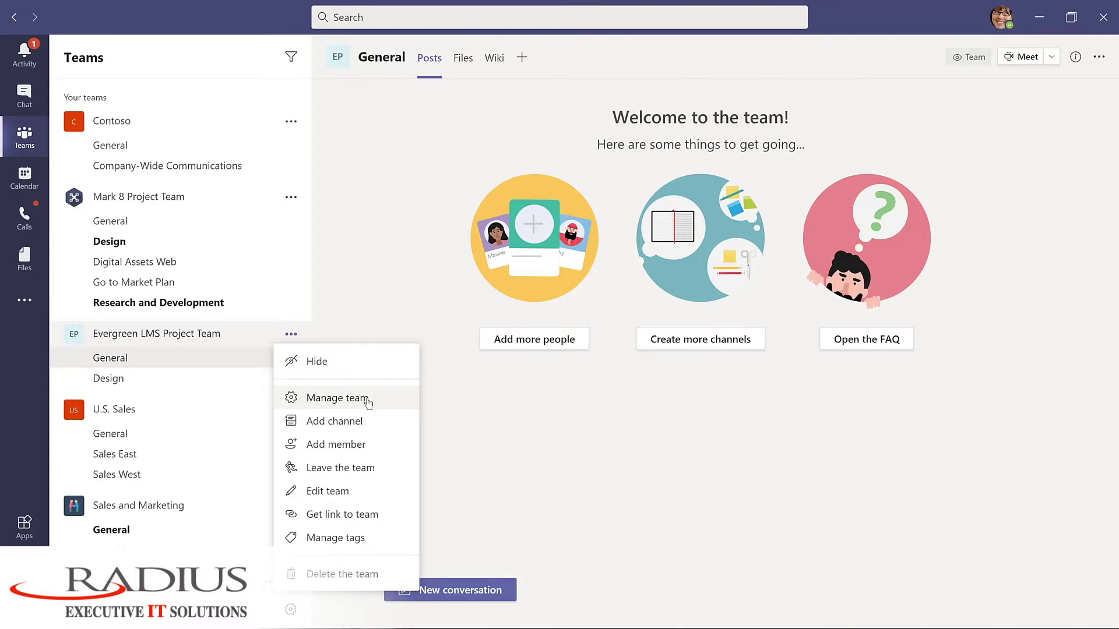
pyautogui.click(367, 399)
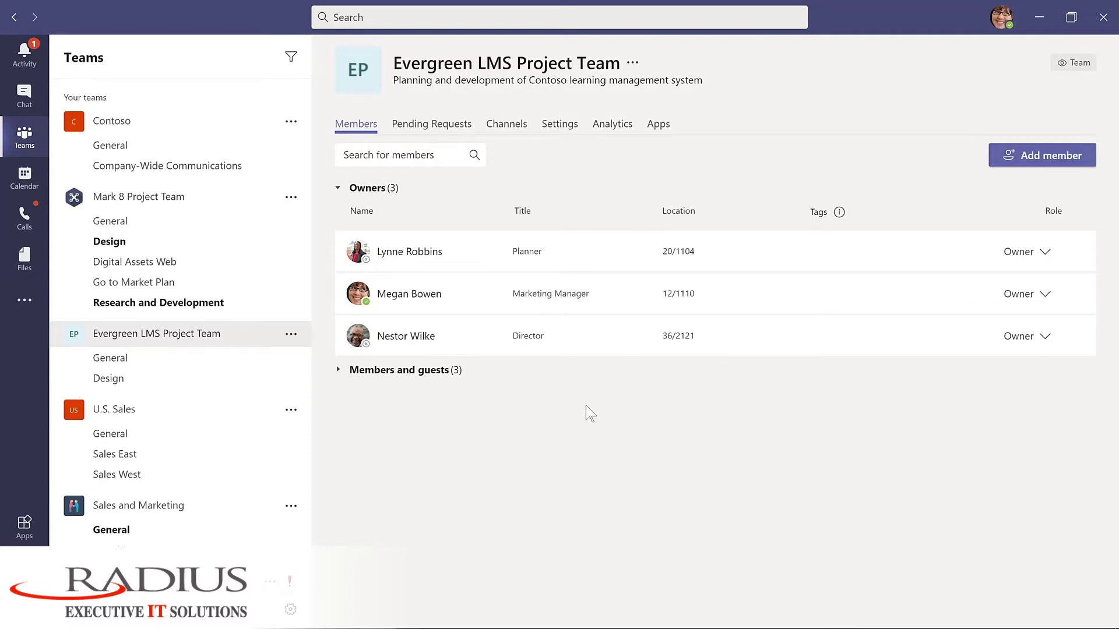
pyautogui.click(1041, 155)
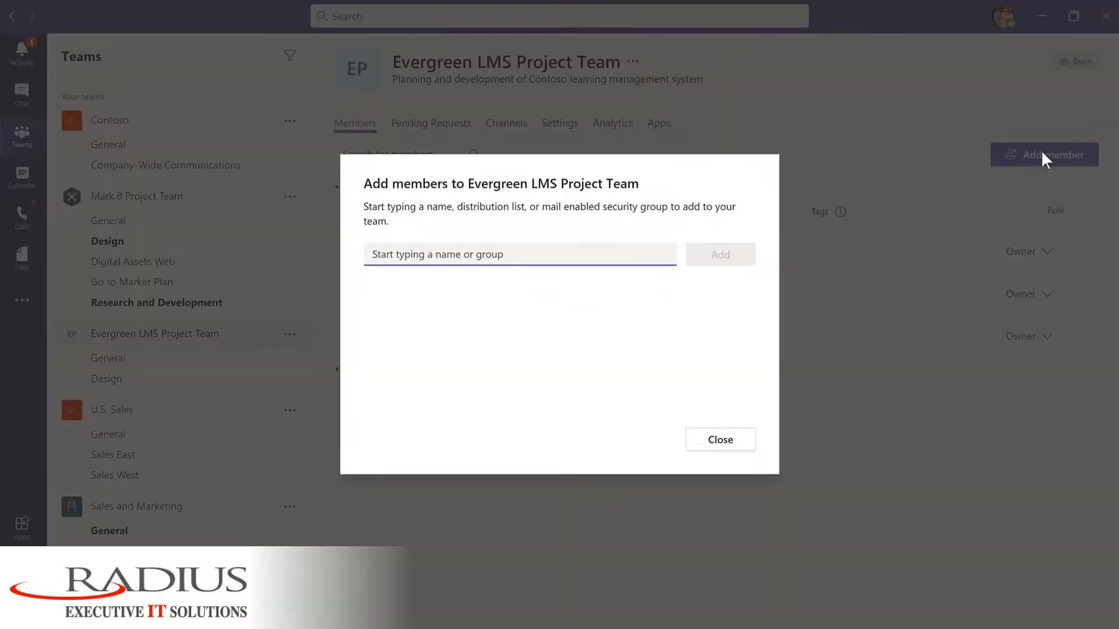
pyautogui.write('l')
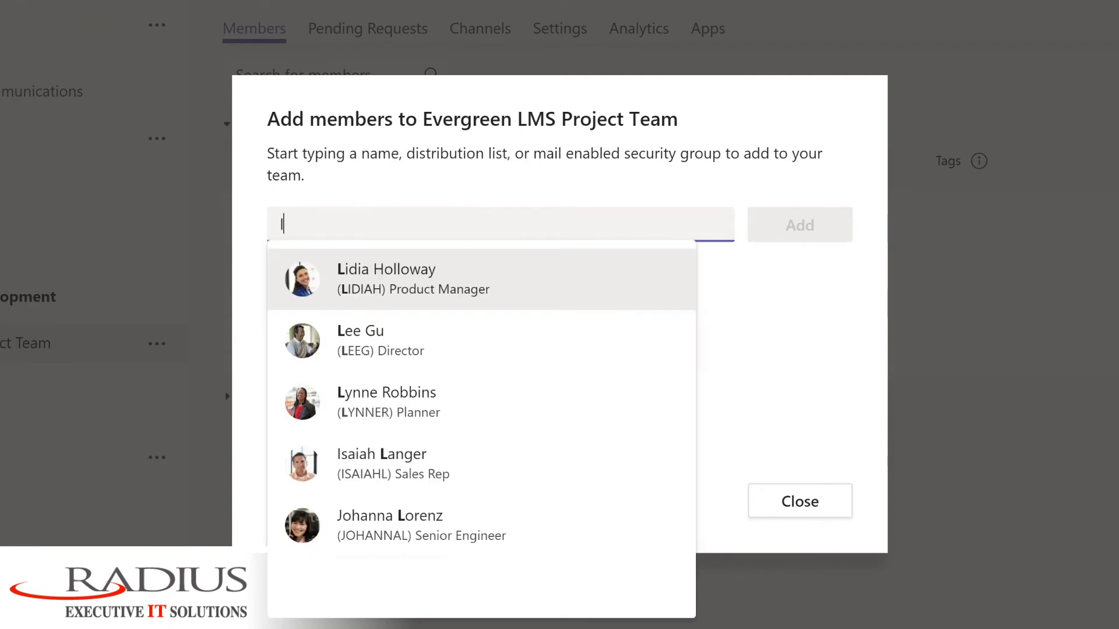
pyautogui.write('id')
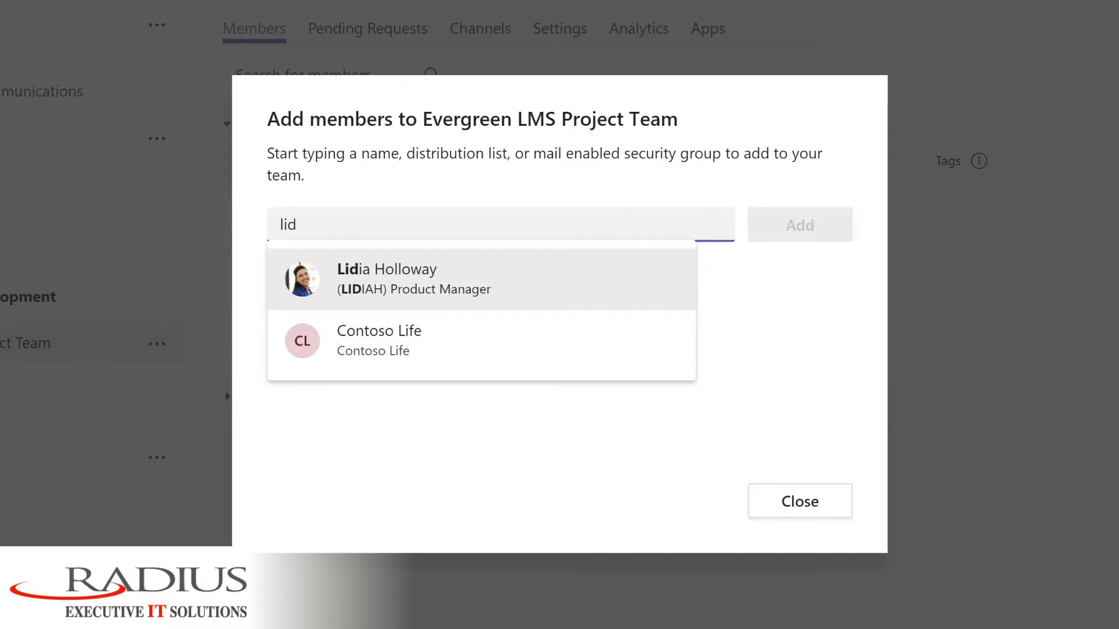
pyautogui.click(409, 278)
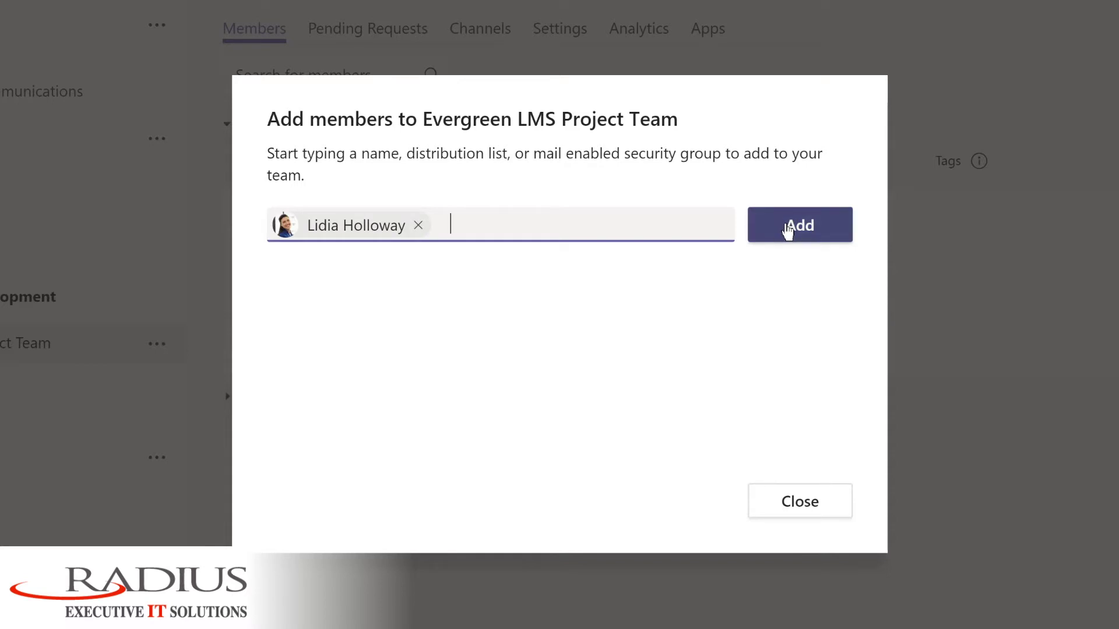
pyautogui.click(788, 230)
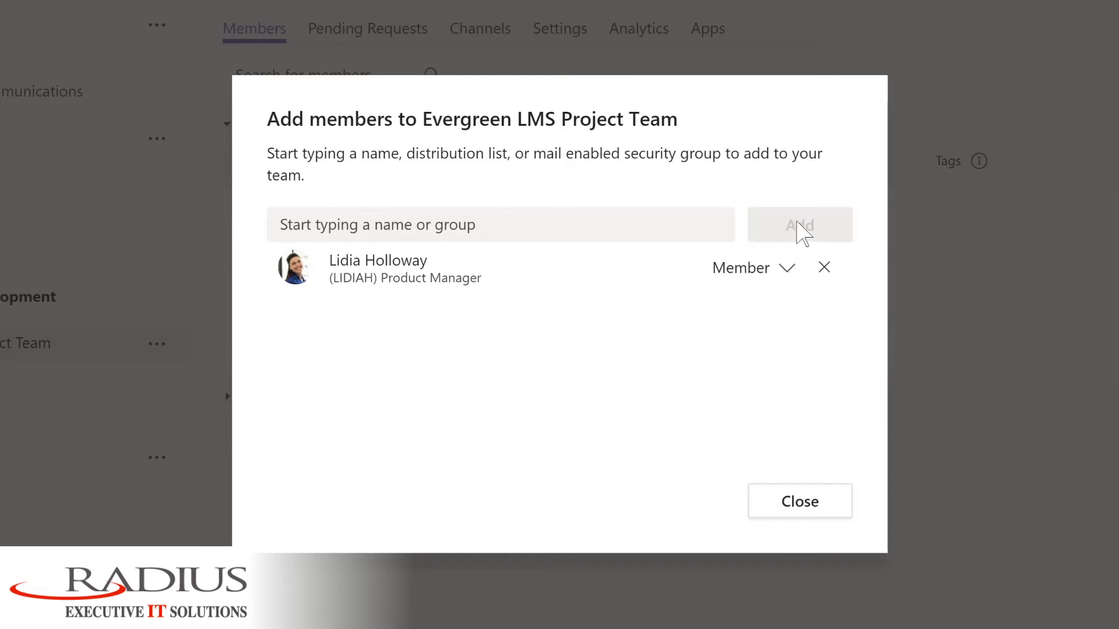
# Step: Set the newly added product manager's role to Owner and finish adding members
pyautogui.click(785, 269)
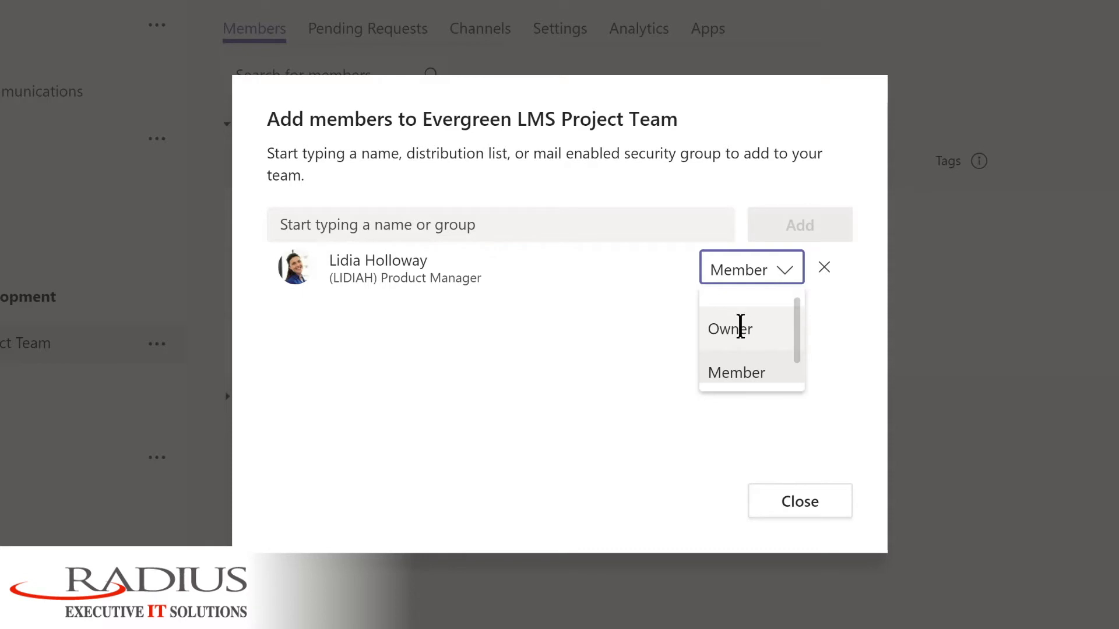
pyautogui.click(740, 326)
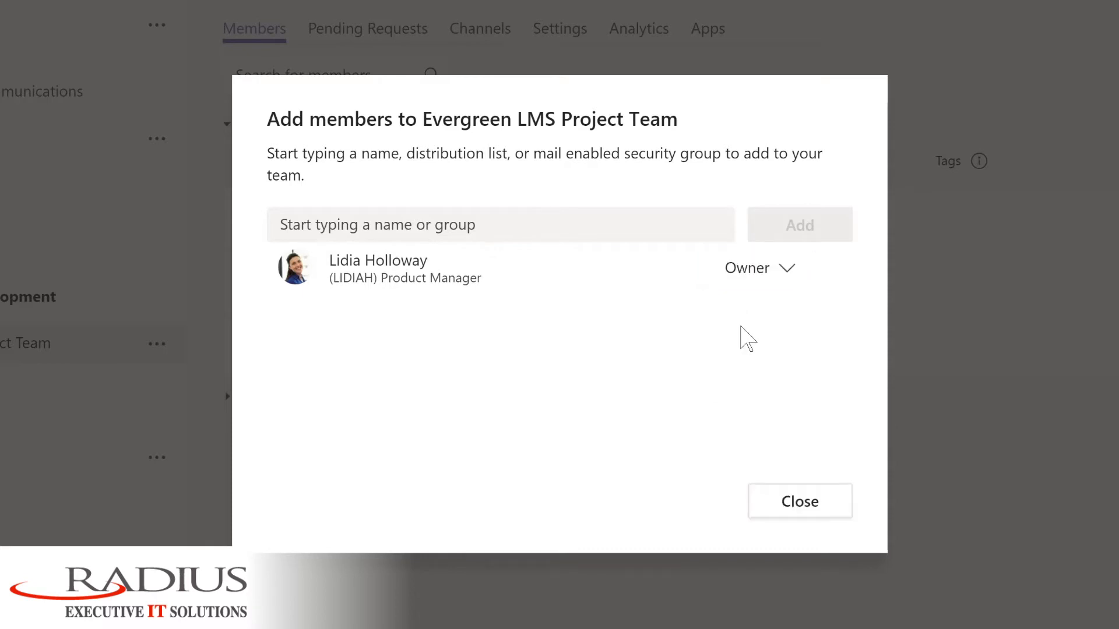
pyautogui.click(799, 503)
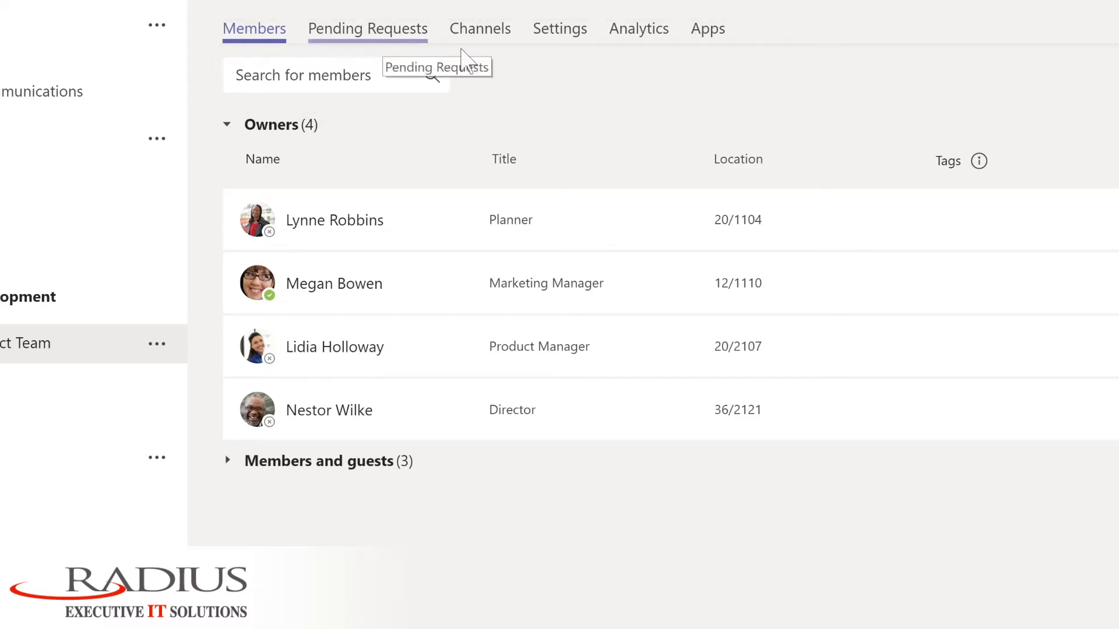
# Step: View the team's channels, and upload and save the round evergreen forest image as the team picture in the team settings
pyautogui.click(478, 32)
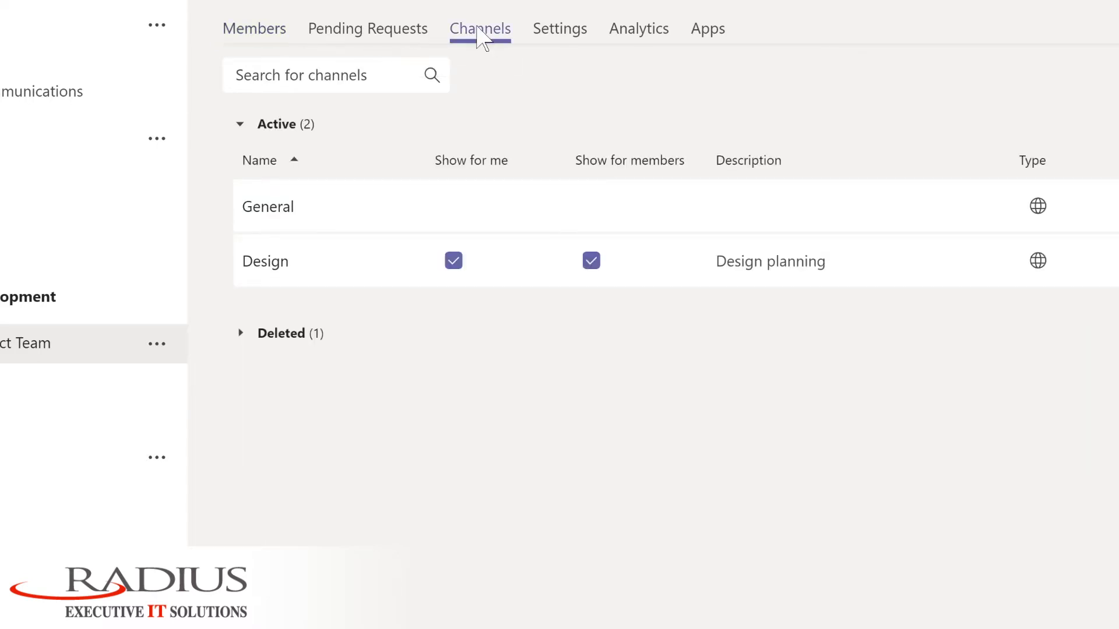
pyautogui.click(553, 32)
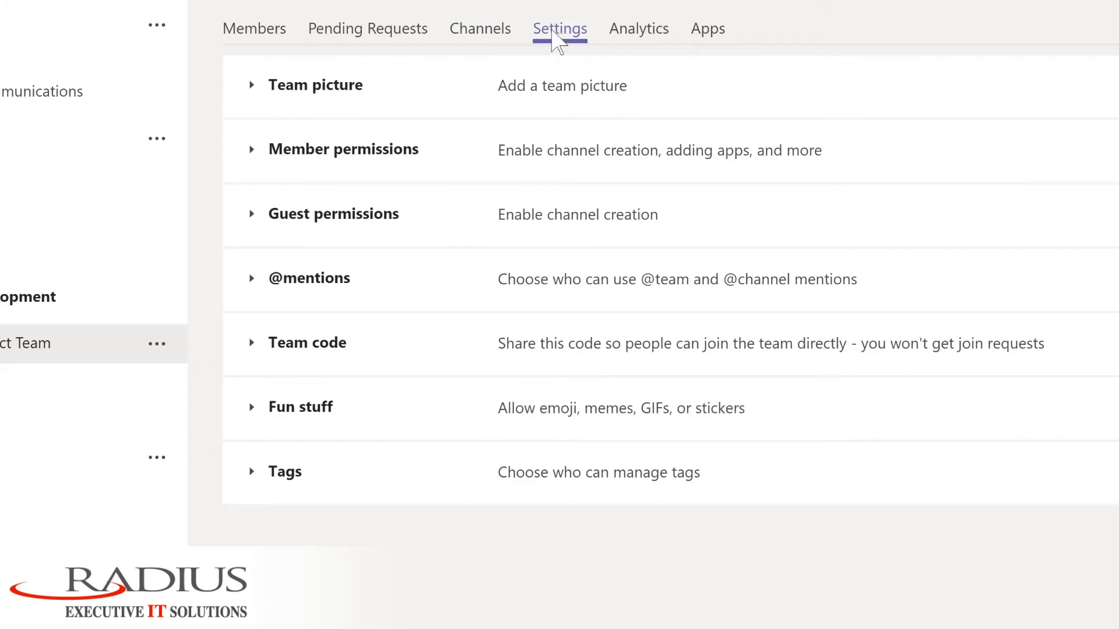
pyautogui.click(309, 95)
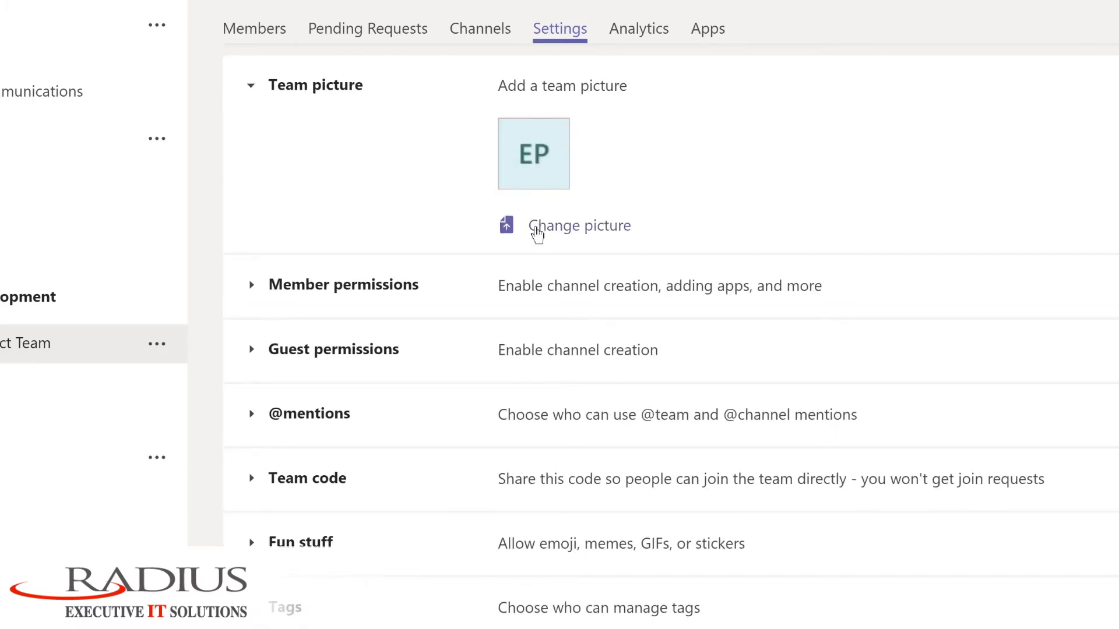
pyautogui.click(537, 233)
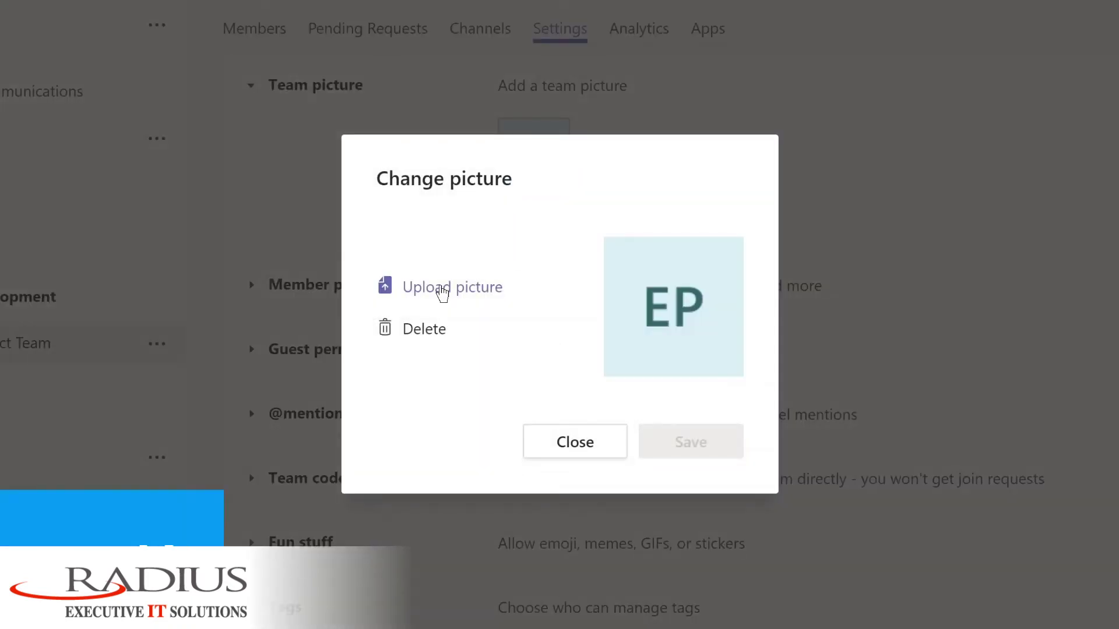
pyautogui.click(442, 291)
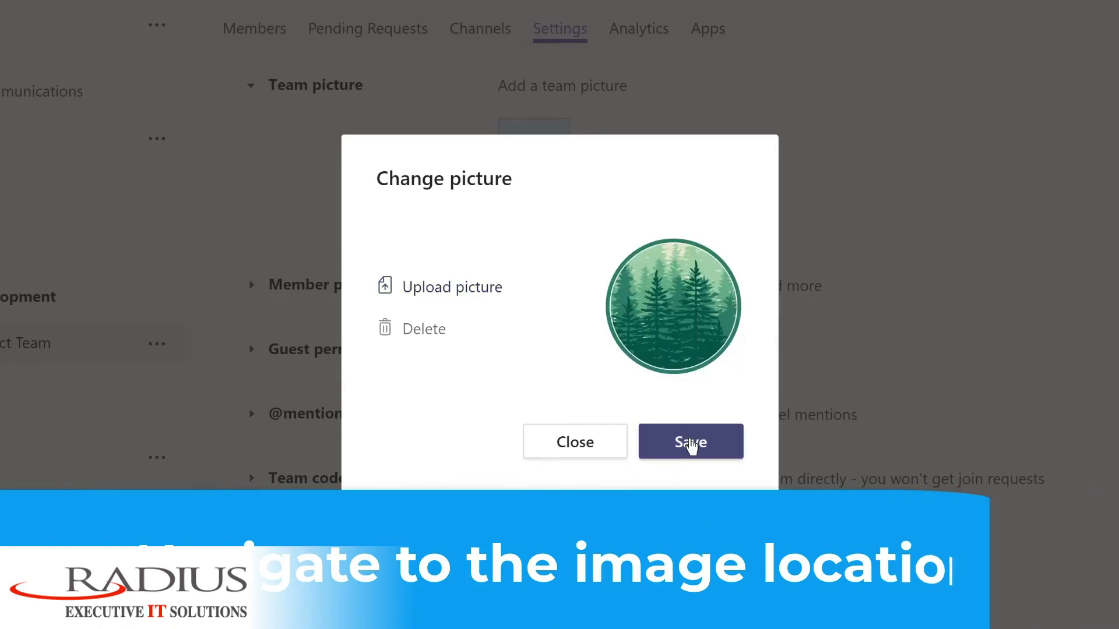
pyautogui.click(688, 438)
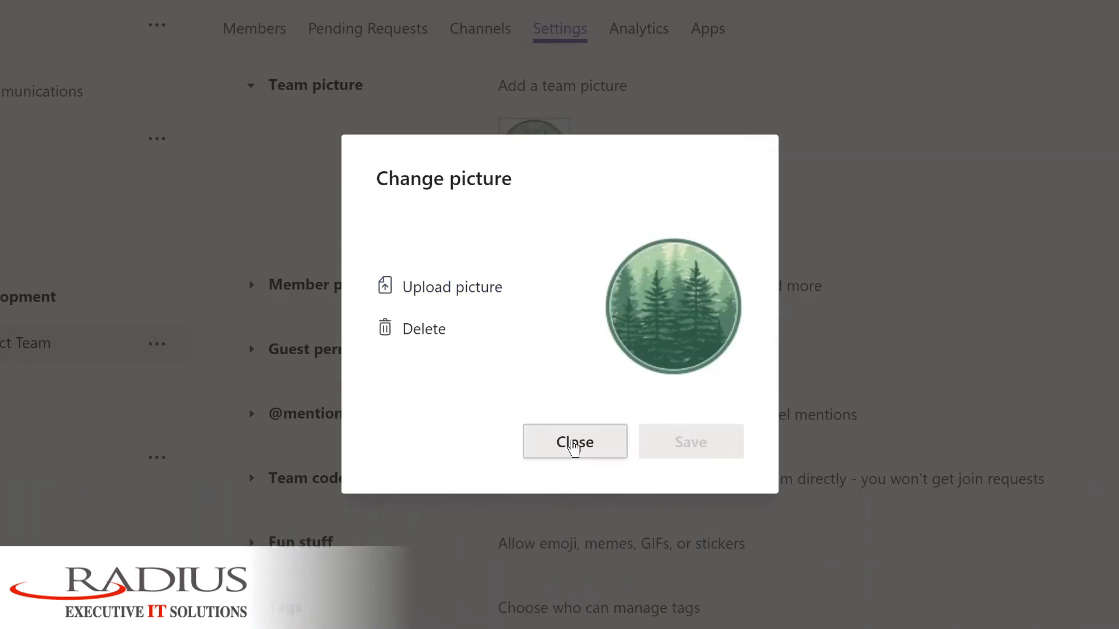
pyautogui.click(573, 447)
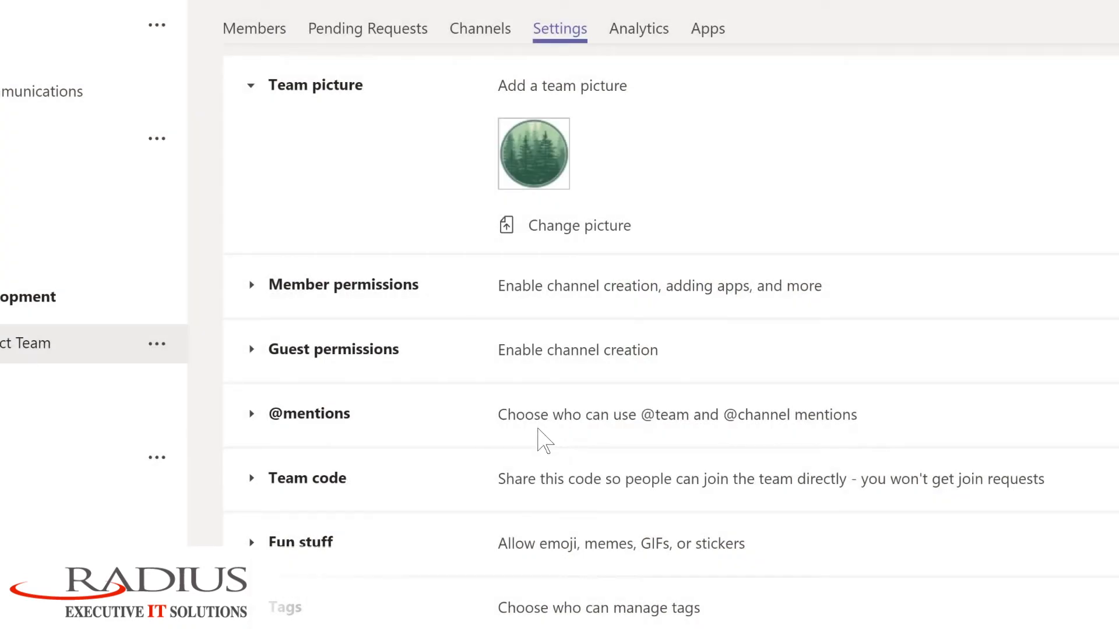
pyautogui.click(299, 413)
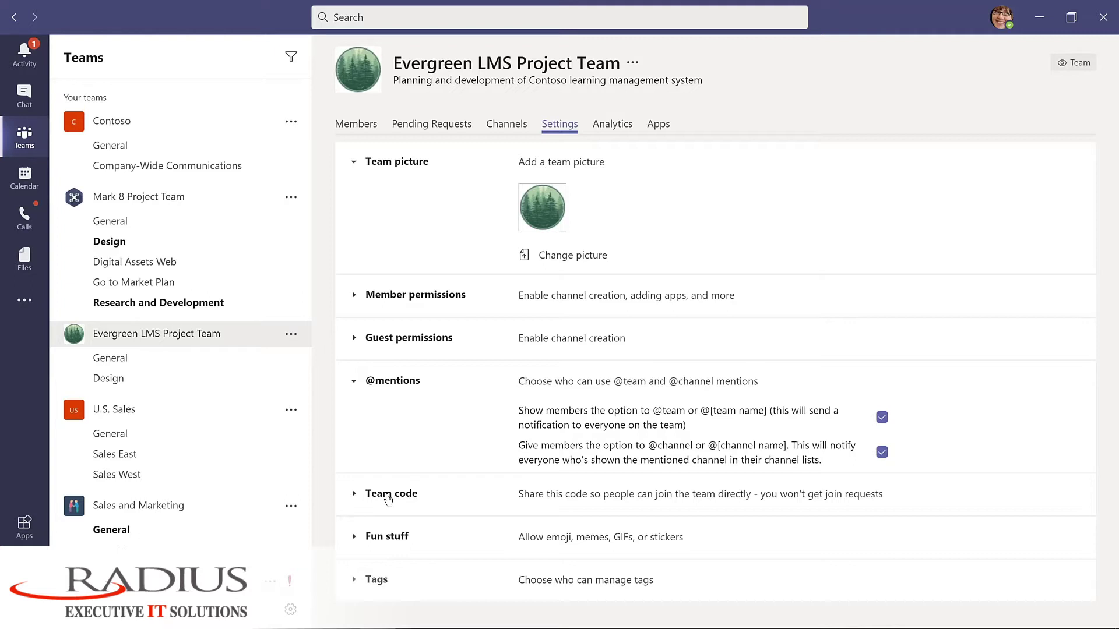
pyautogui.click(393, 539)
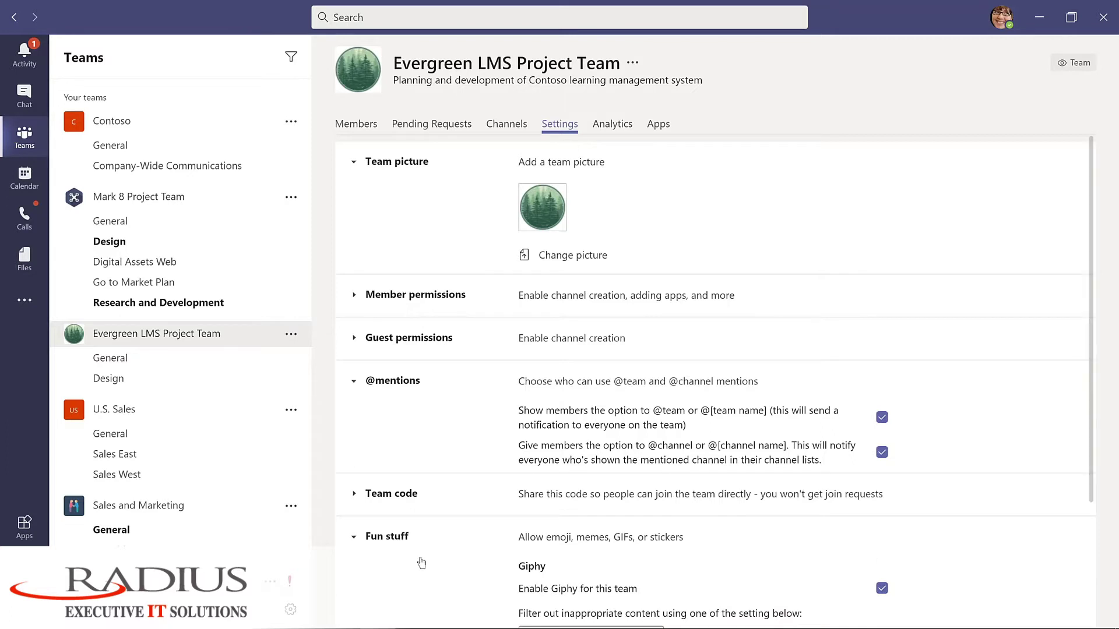
pyautogui.scroll(-1, 420, 565)
pyautogui.scroll(-2, 424, 562)
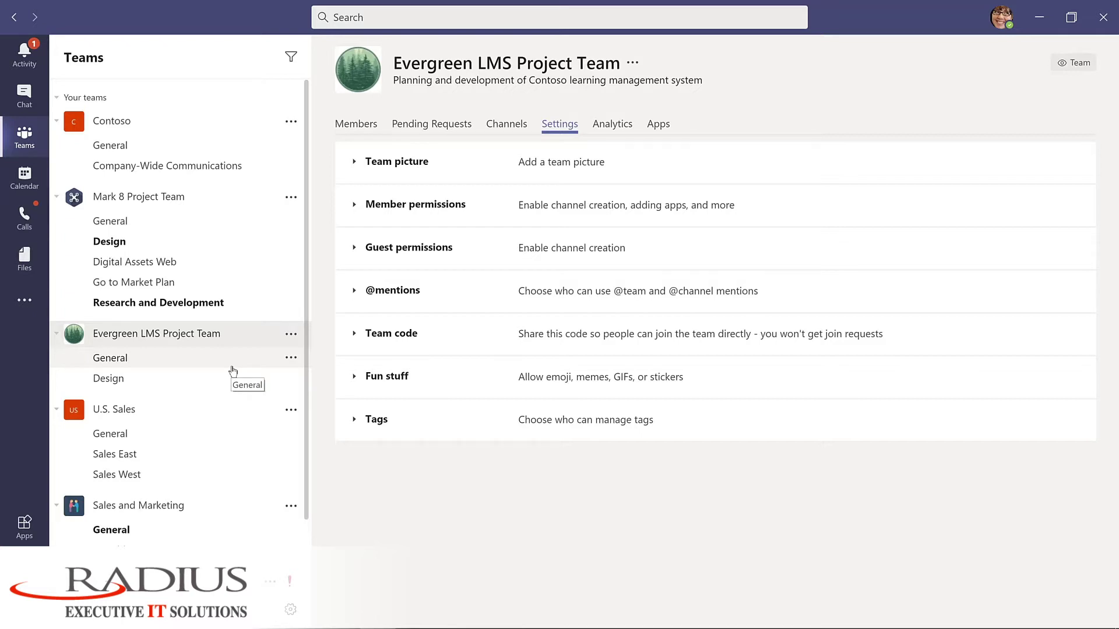
# Step: Hide the Retail team from the teams list and show it again from the hidden teams
pyautogui.scroll(-2, 257, 442)
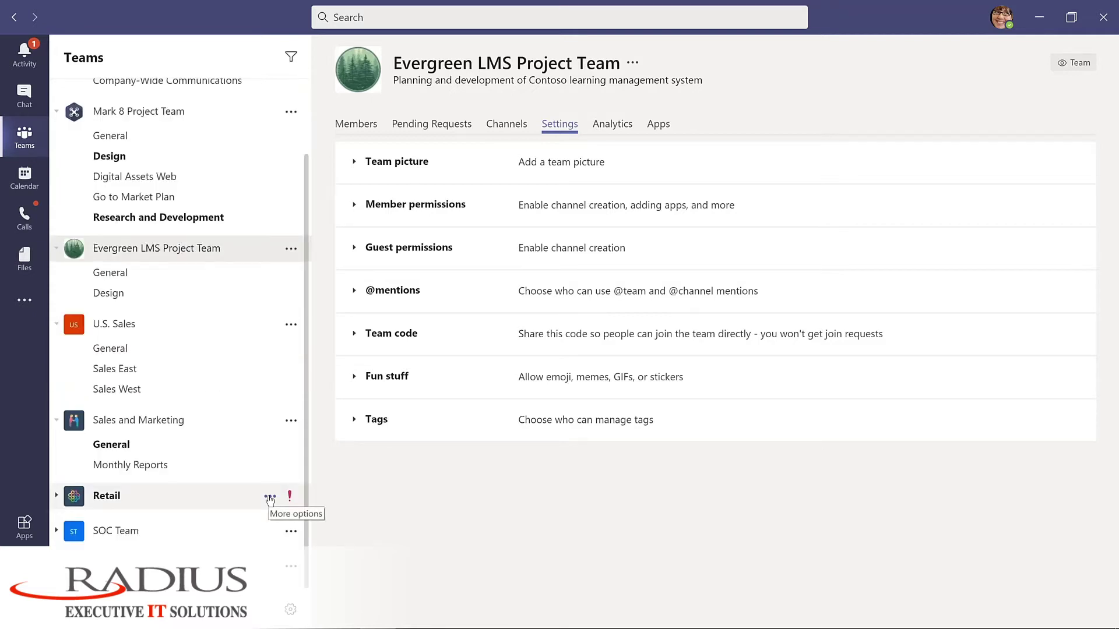
pyautogui.click(269, 499)
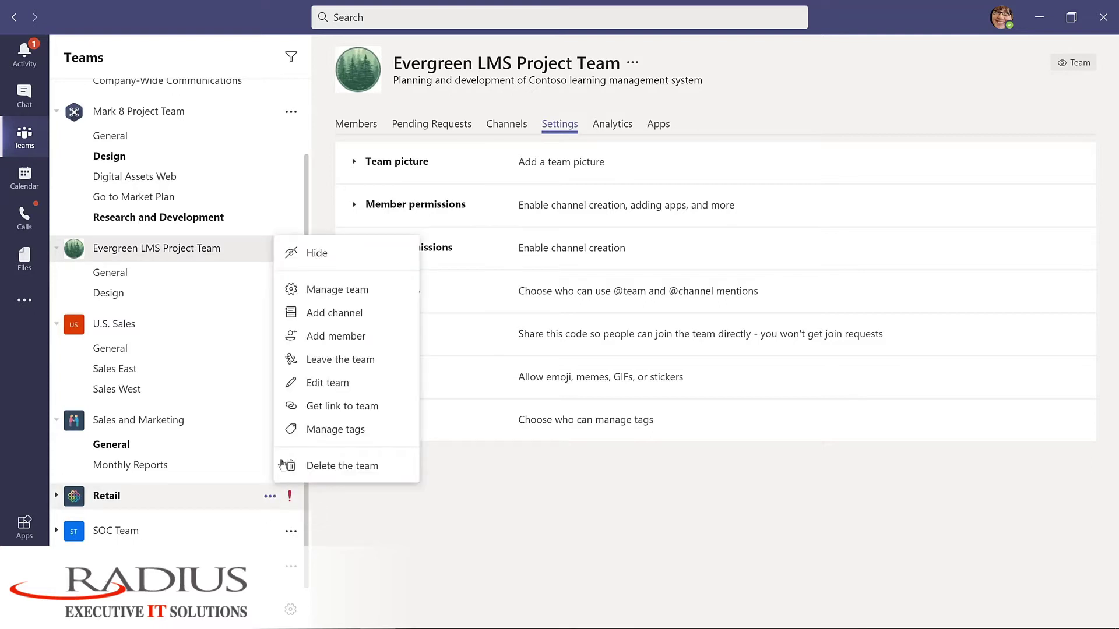
pyautogui.click(314, 255)
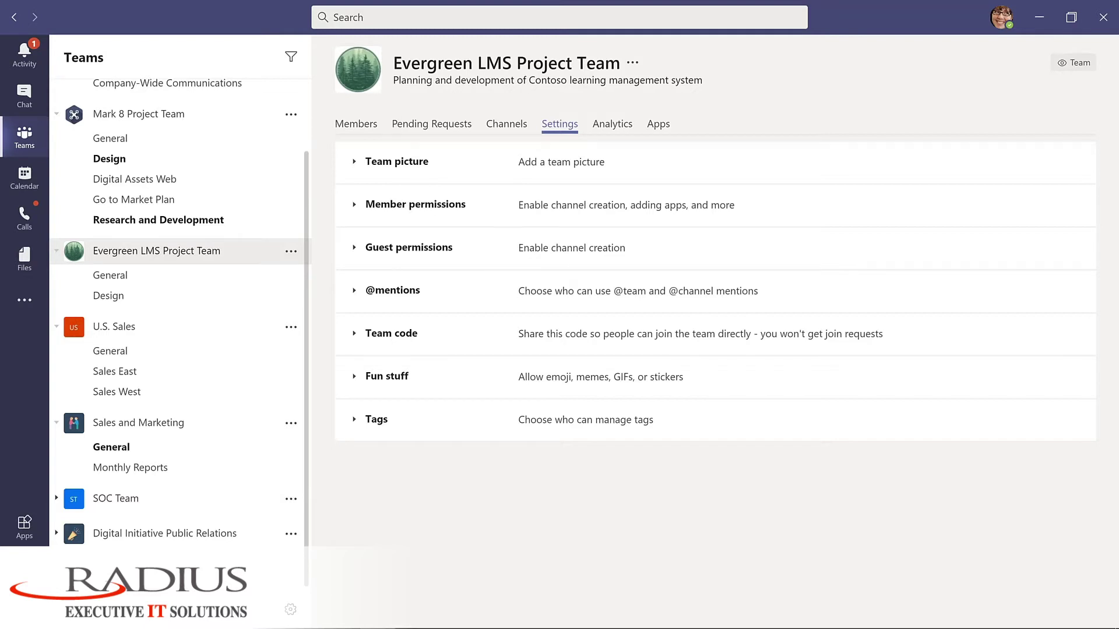
pyautogui.scroll(-1, 180, 332)
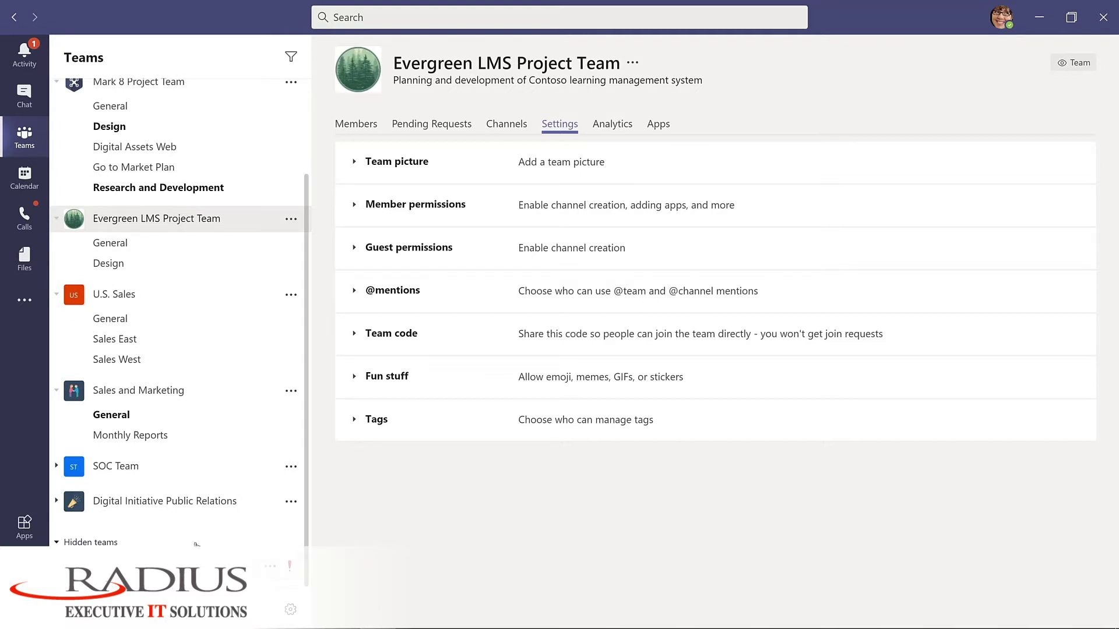
pyautogui.click(271, 570)
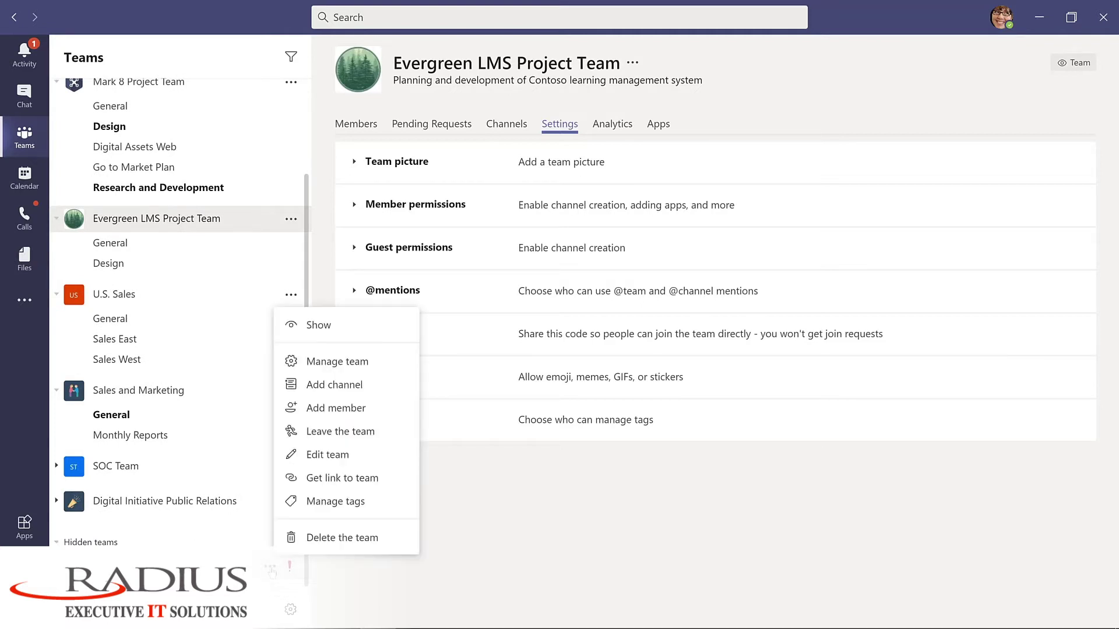
pyautogui.click(317, 326)
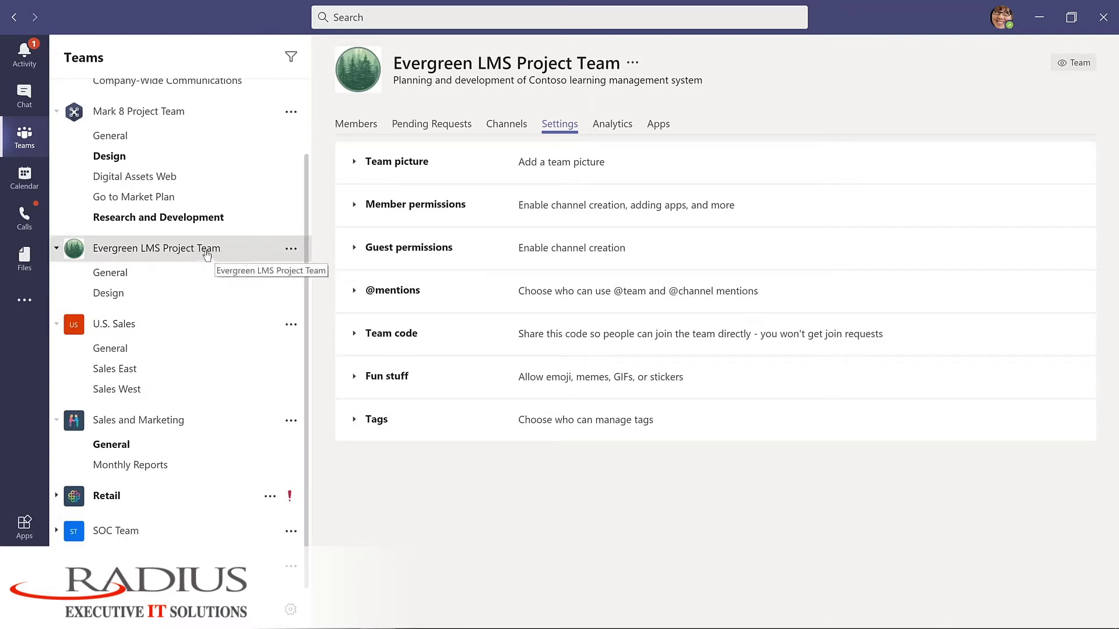
# Step: Move Evergreen LMS Project Team above Mark 8 Project Team in the teams list
pyautogui.moveTo(206, 253); pyautogui.dragTo(198, 136)
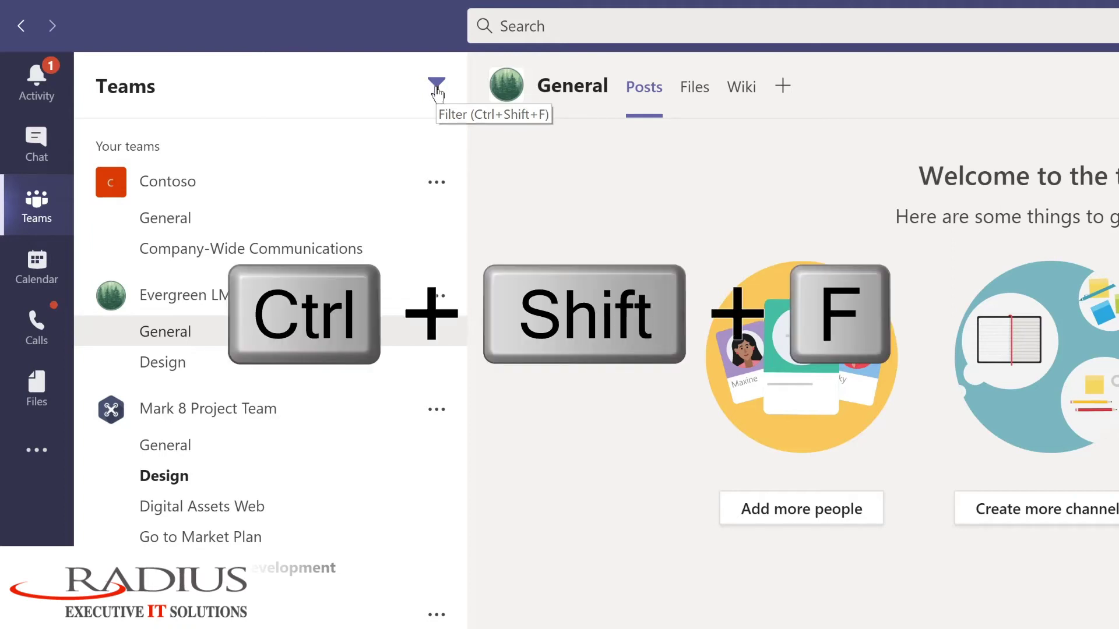
# Step: Filter the teams list by "marketing" and by "project"
pyautogui.hotkey('ctrl', 'shift', 'f')
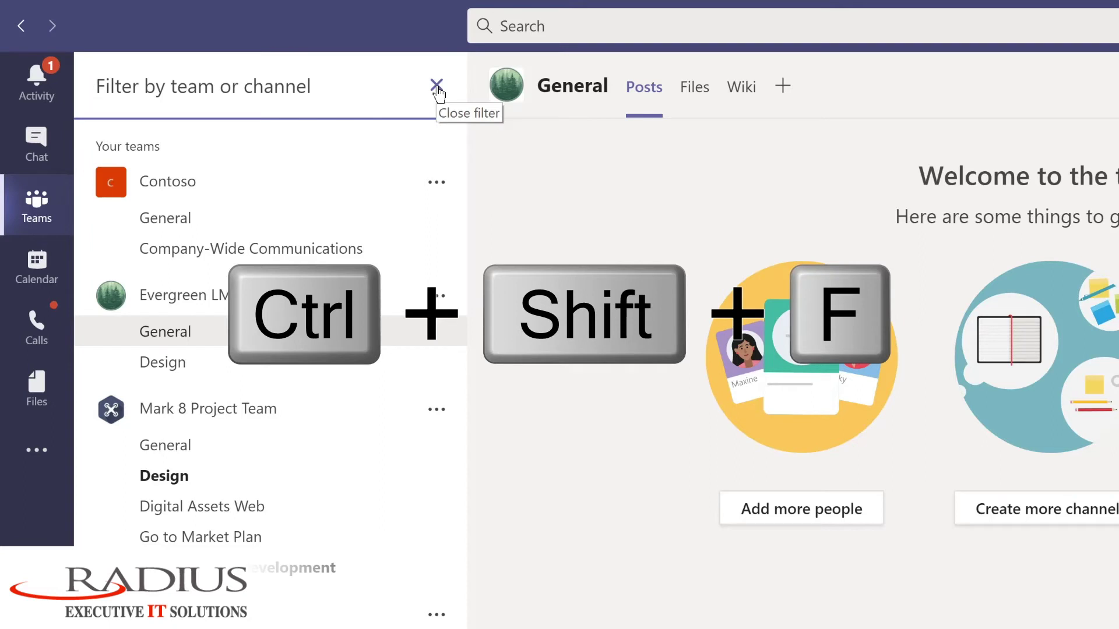
pyautogui.write('marketing')
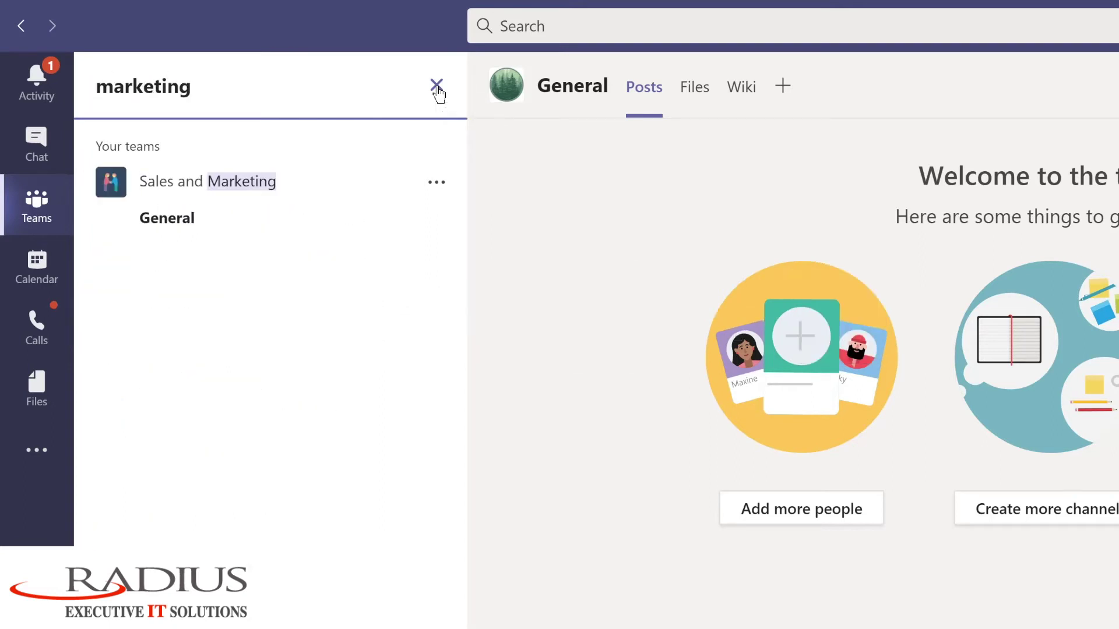
pyautogui.hotkey('ctrl', 'a')
pyautogui.write('projec')
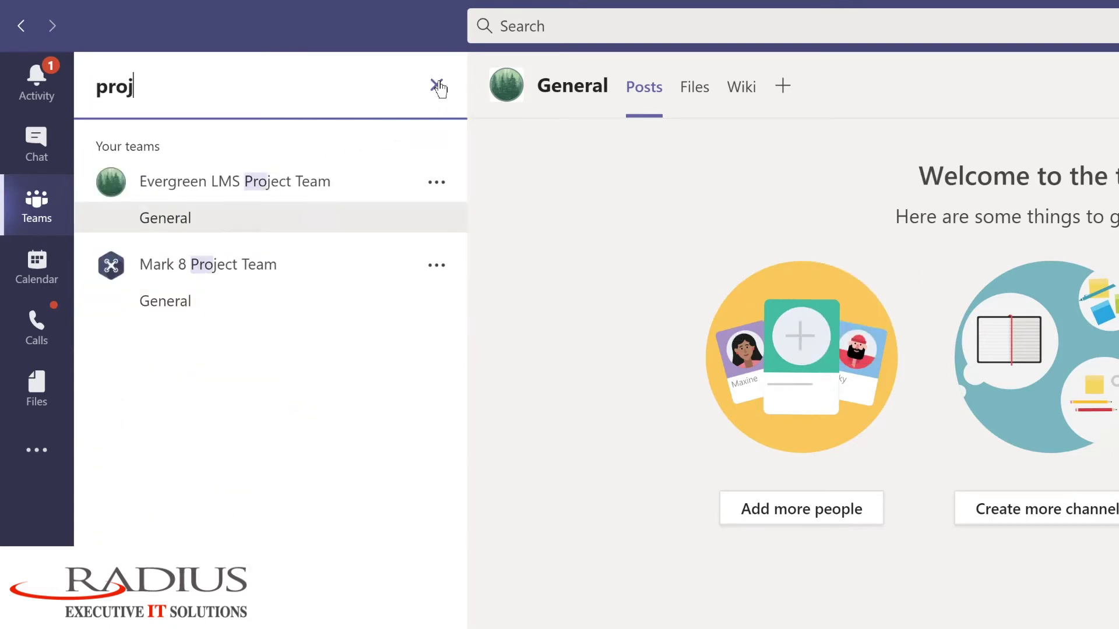
pyautogui.write('t')
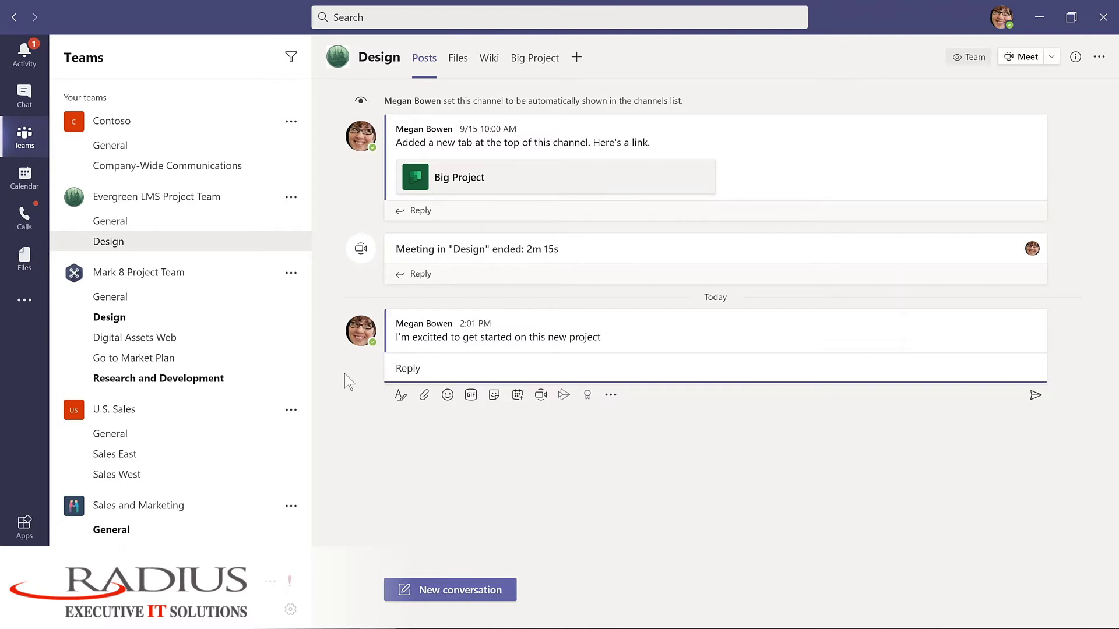
# Step: Edit today's posted message in the Evergreen LMS Project Team's Design channel and correct "excitted" to "excited"
pyautogui.moveTo(459, 344)
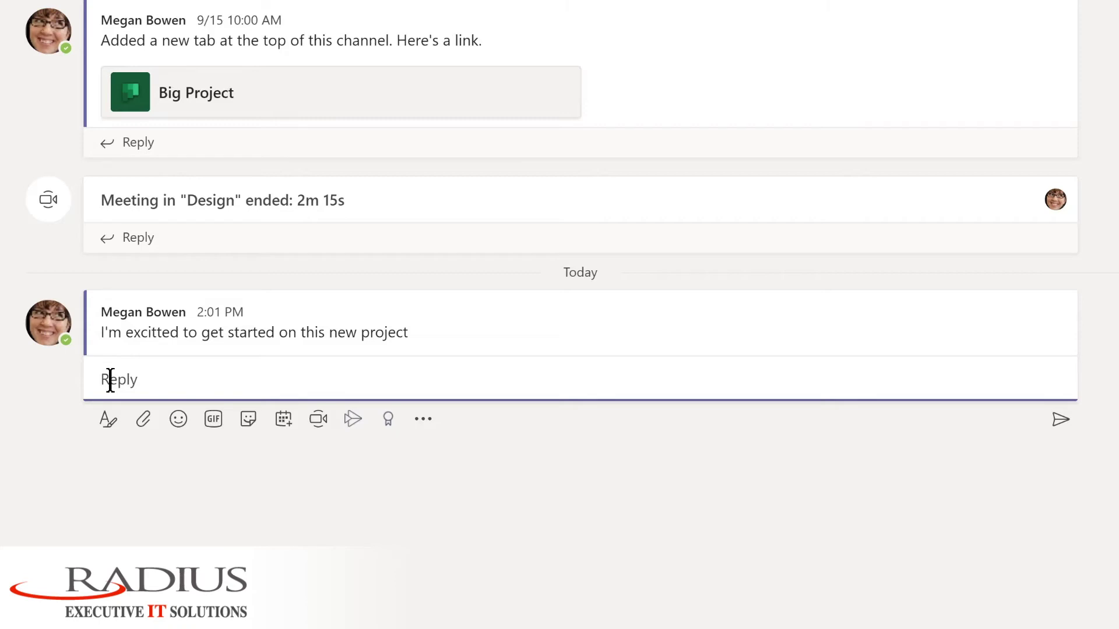
pyautogui.click(369, 325)
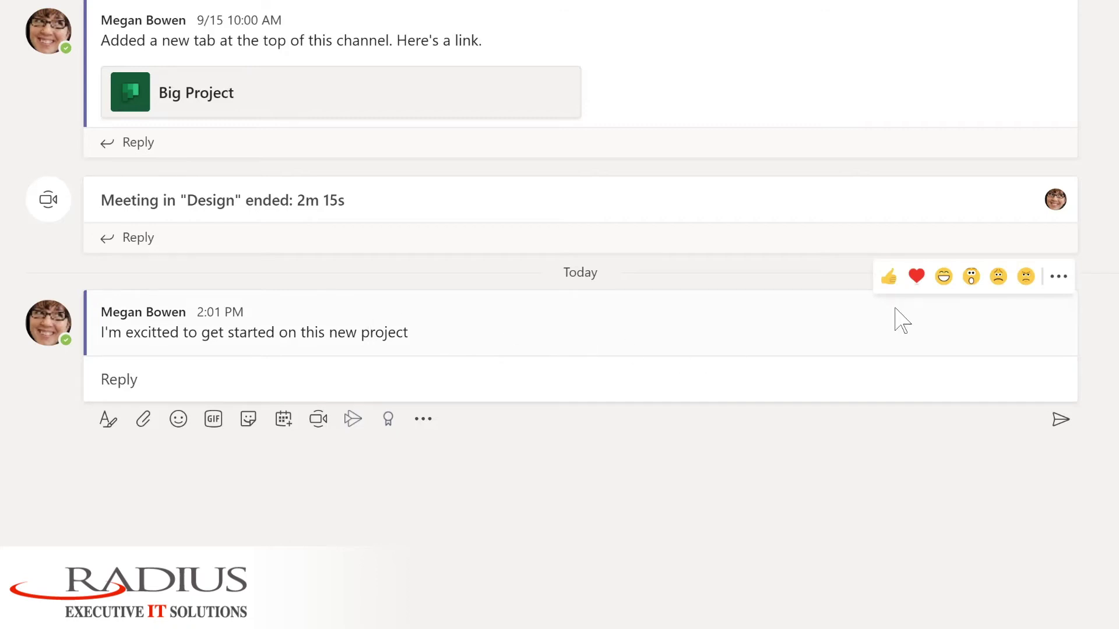
pyautogui.click(1059, 279)
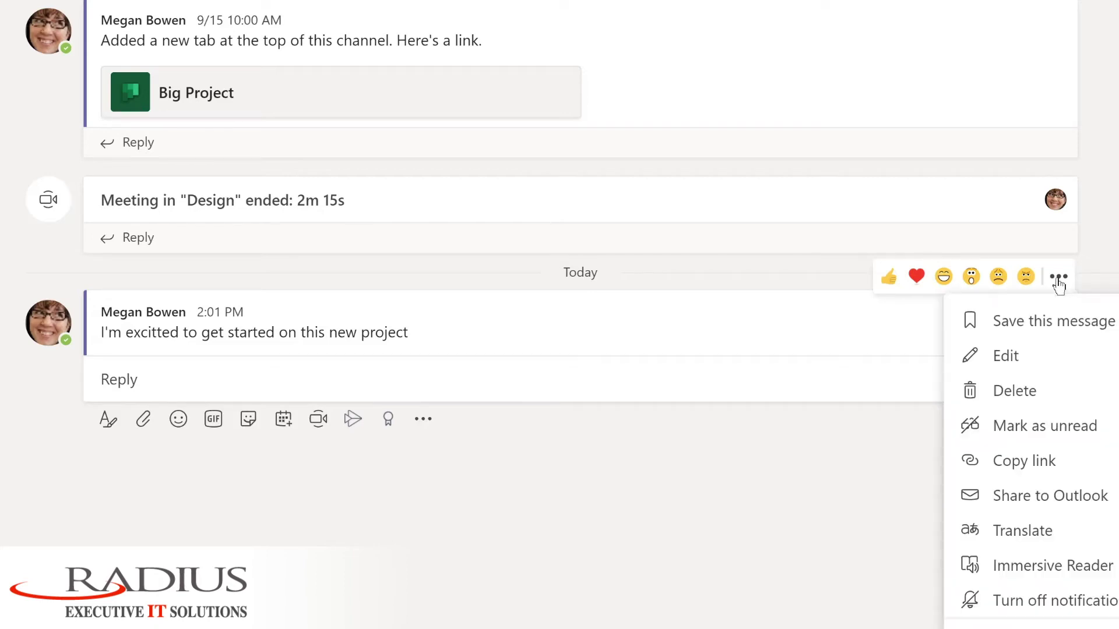
pyautogui.click(1038, 357)
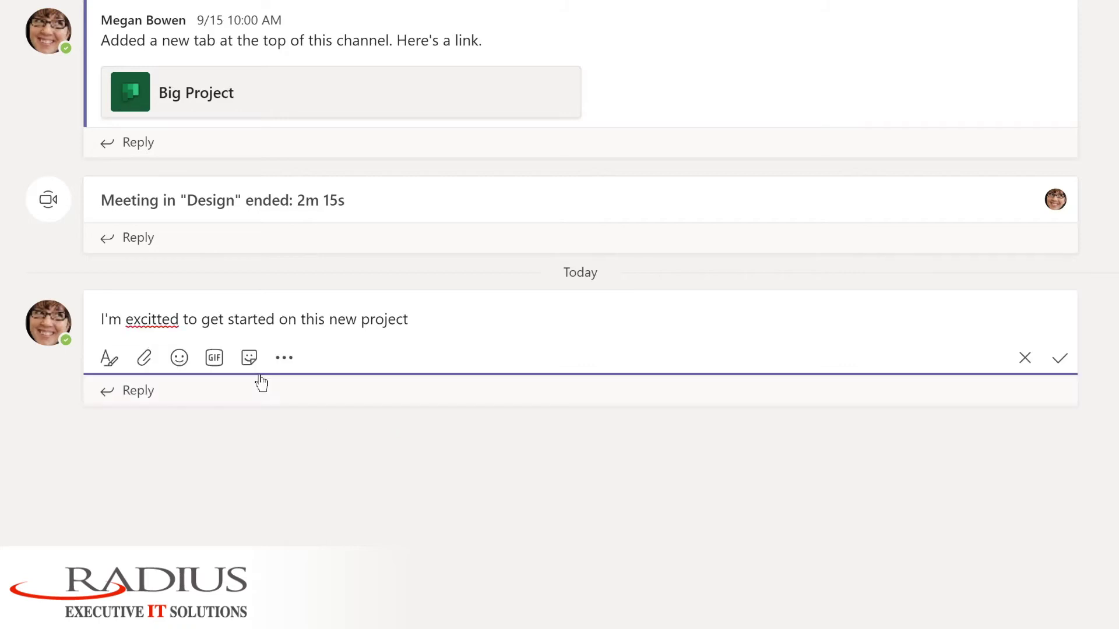
pyautogui.click(153, 320)
pyautogui.press('BackSpace')
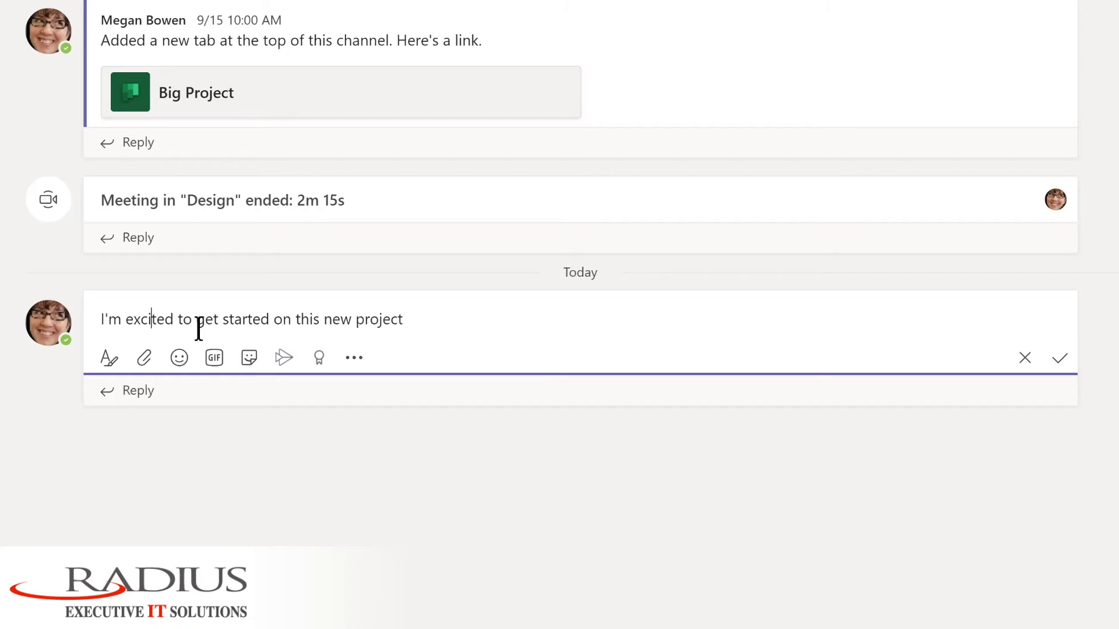
pyautogui.press('Home')
pyautogui.write('@')
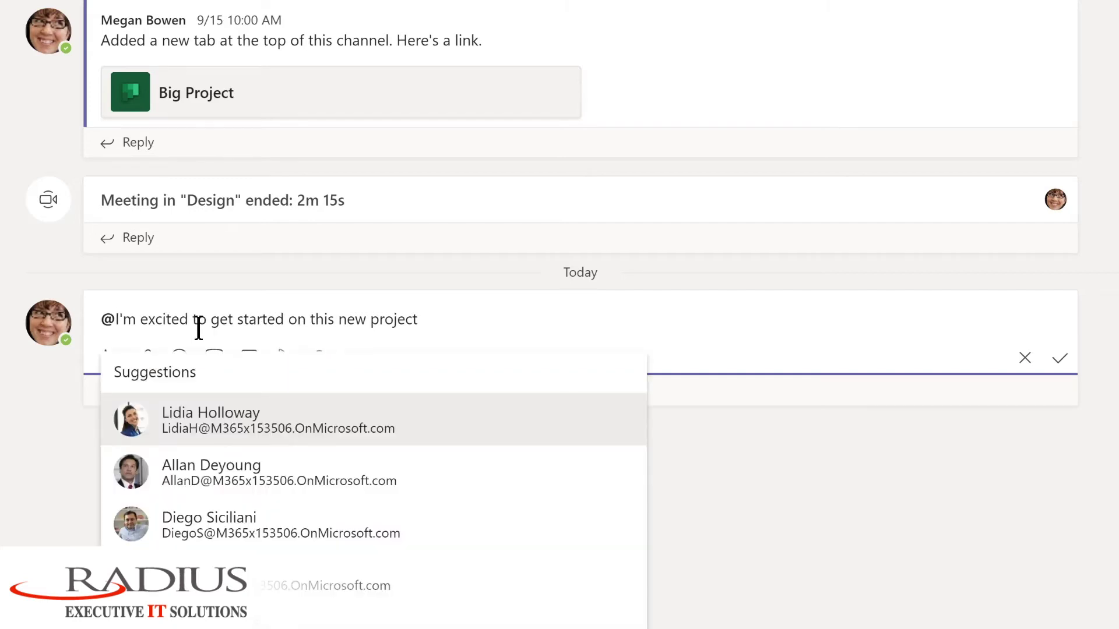
pyautogui.write('de')
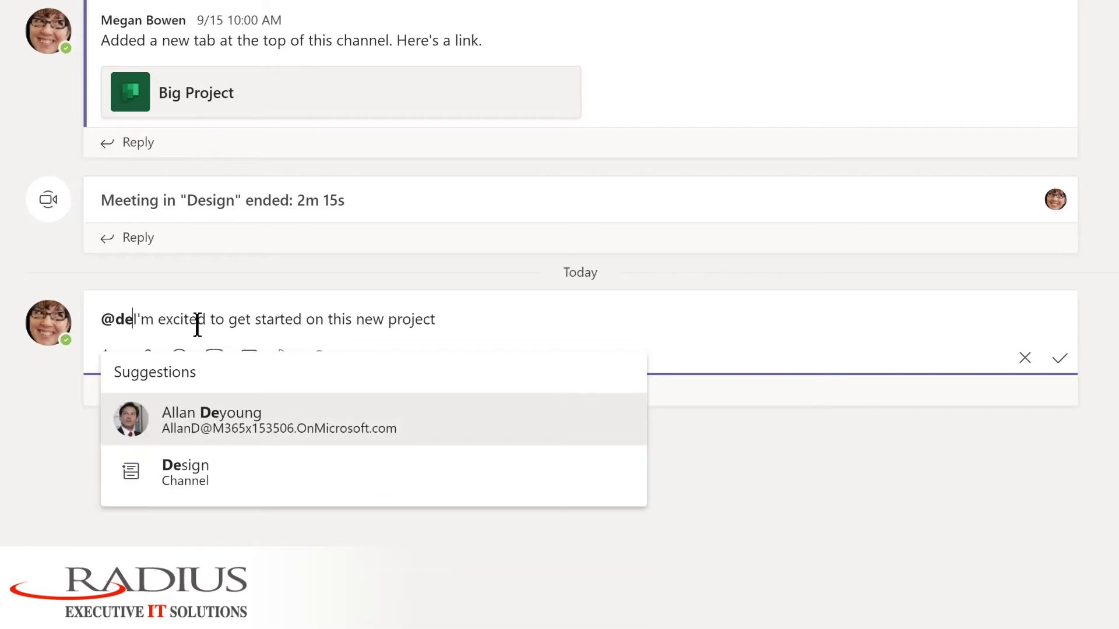
pyautogui.click(173, 469)
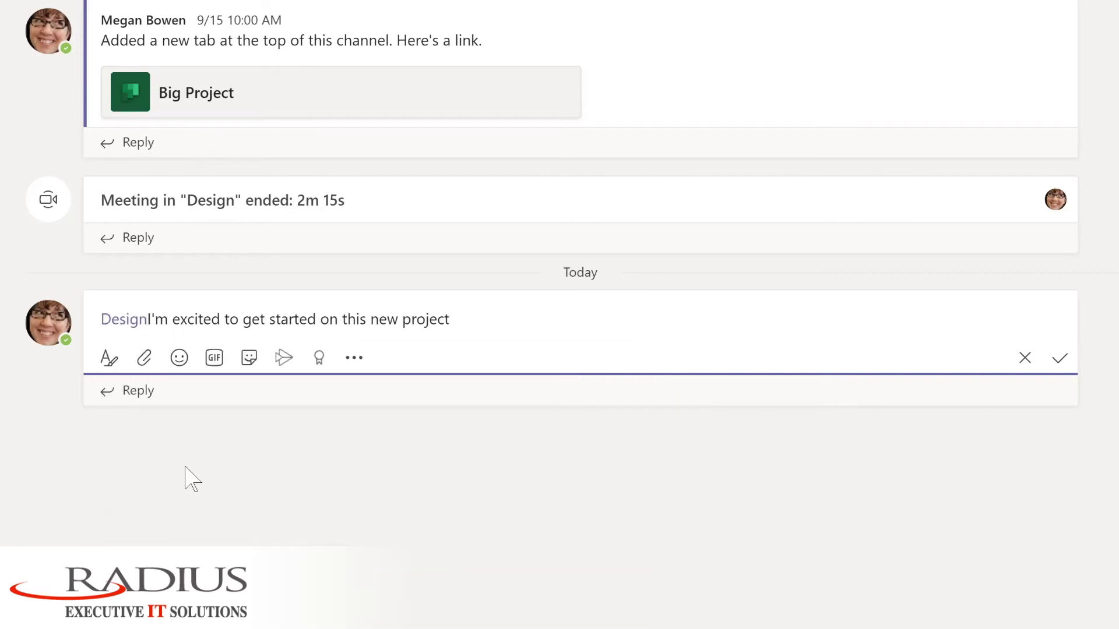
# Step: Complete the message as "Design,I'm excited to get started on this new LMS project!" and save the edit
pyautogui.click(407, 320)
pyautogui.write('LMS')
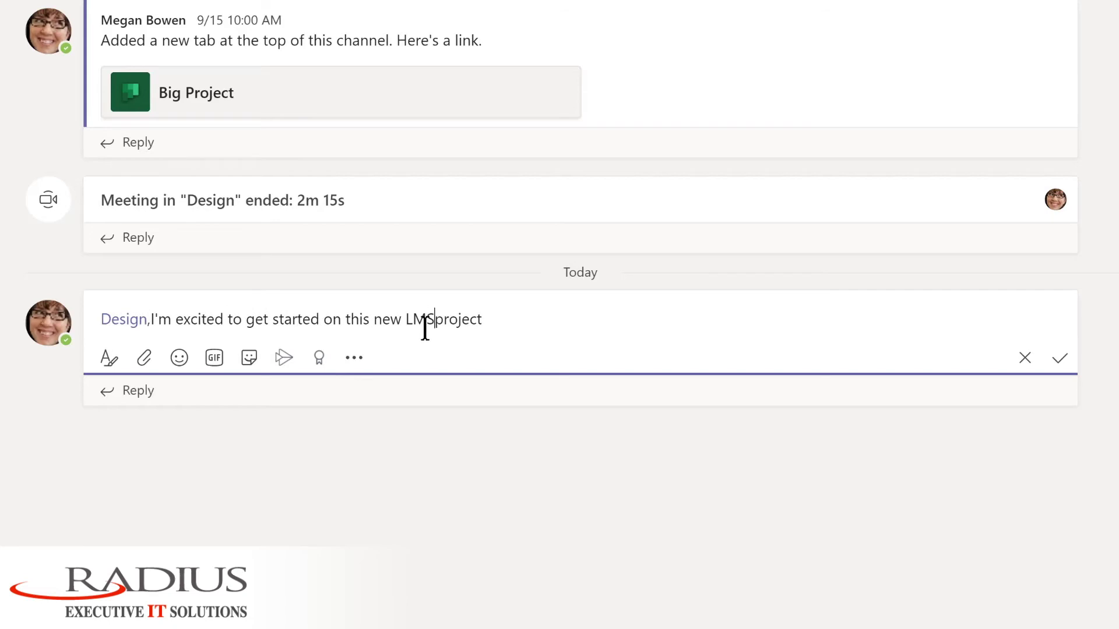
pyautogui.press('End')
pyautogui.write('!')
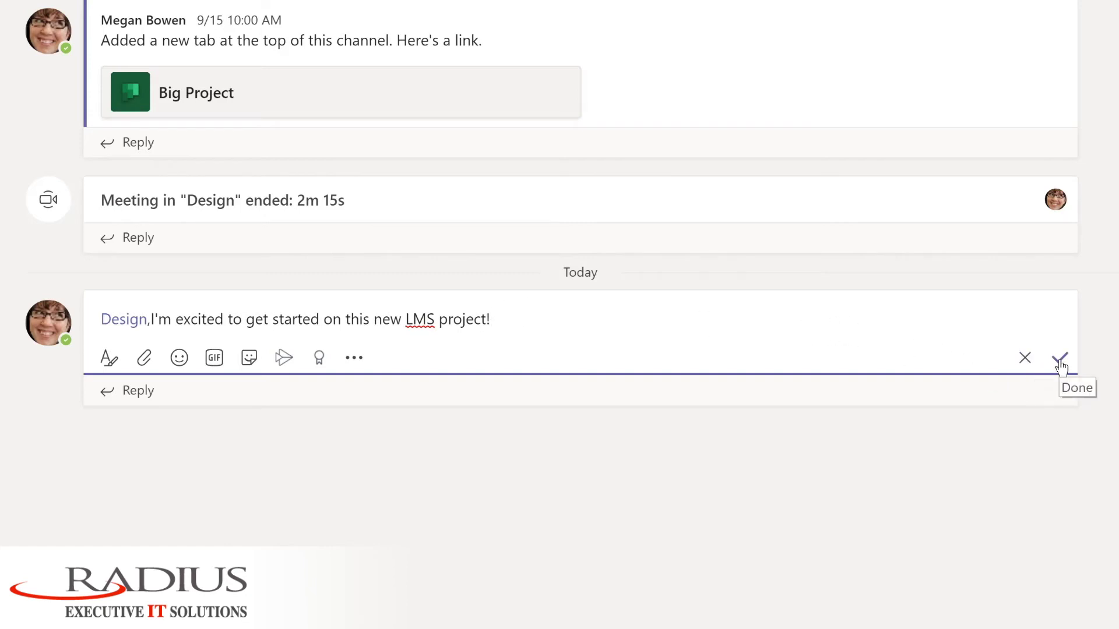
pyautogui.click(1060, 364)
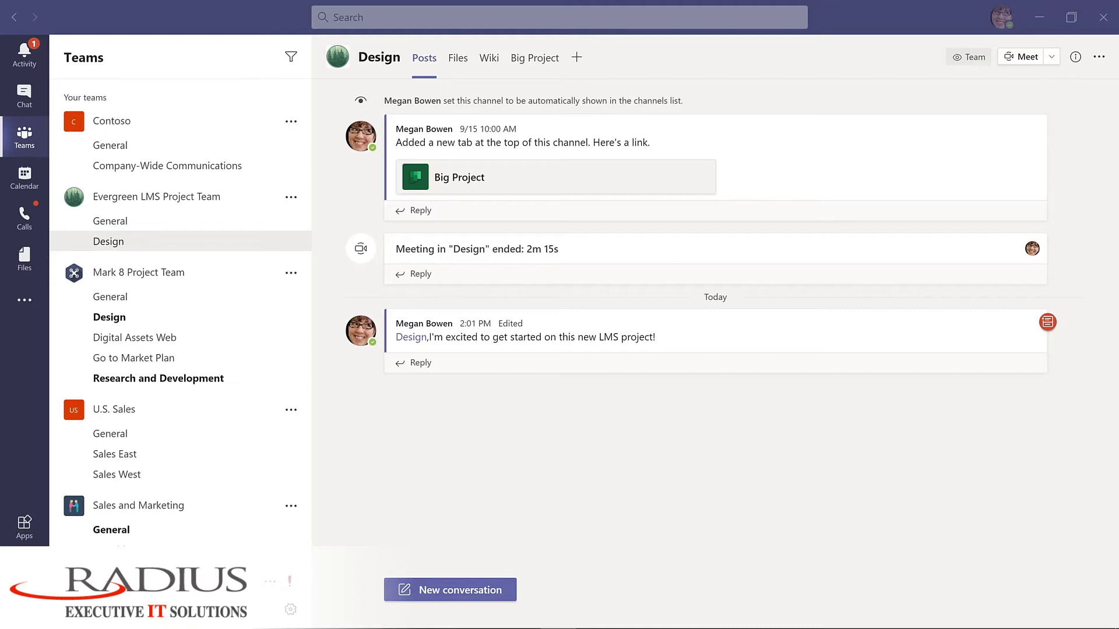
# Step: Create a private channel named "Budget and Financials" in Evergreen LMS Project Team
pyautogui.click(291, 199)
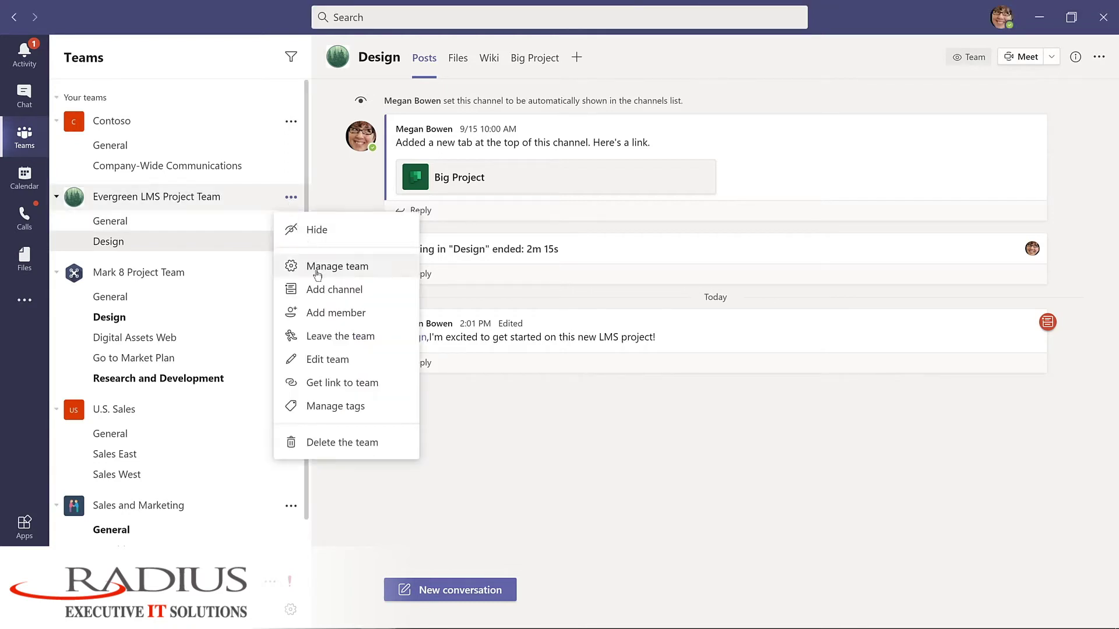
pyautogui.click(326, 292)
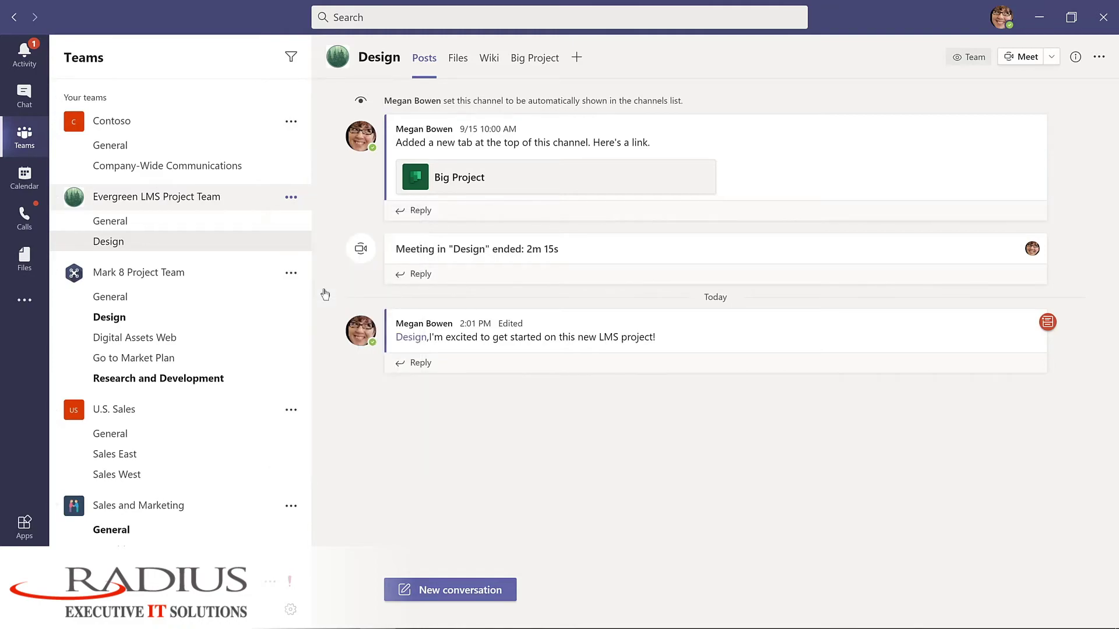
pyautogui.write('Budget and Financials')
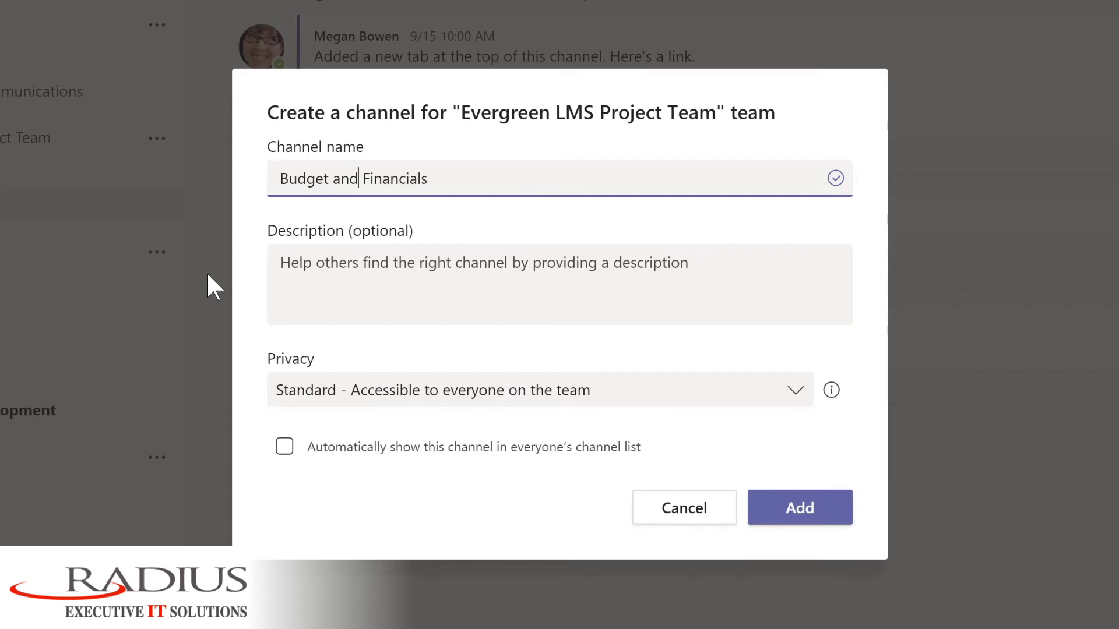
pyautogui.click(795, 392)
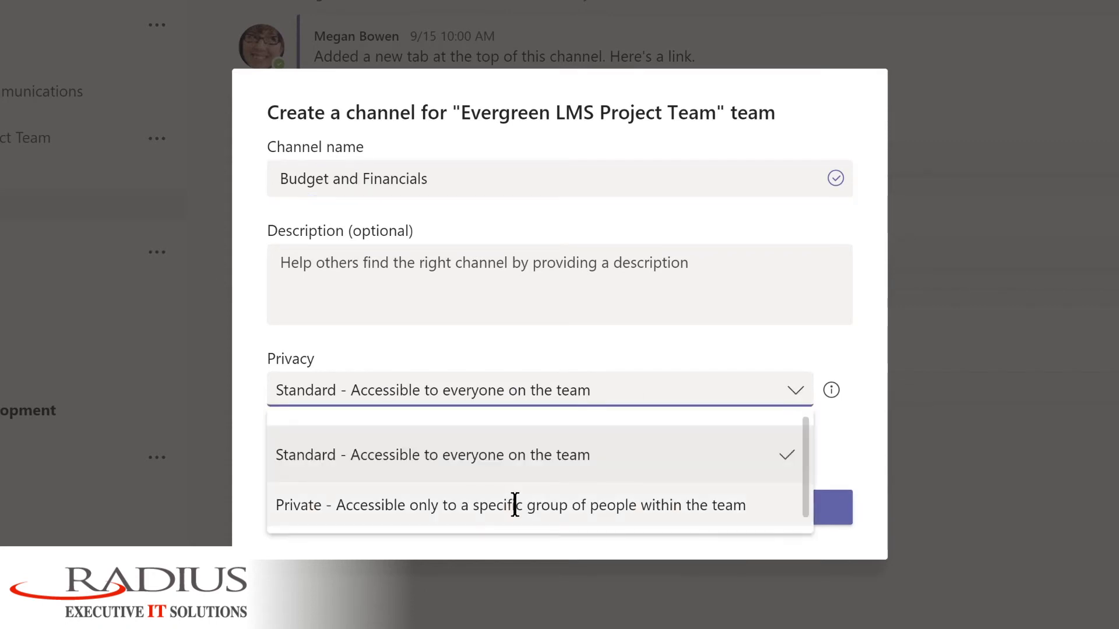
pyautogui.click(515, 505)
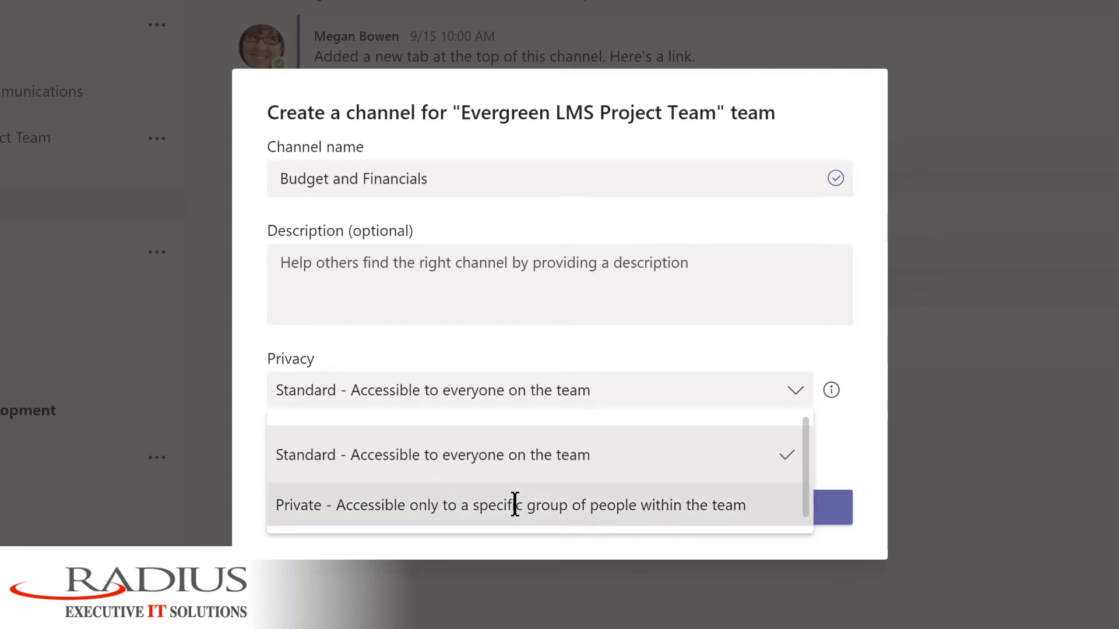
pyautogui.click(783, 516)
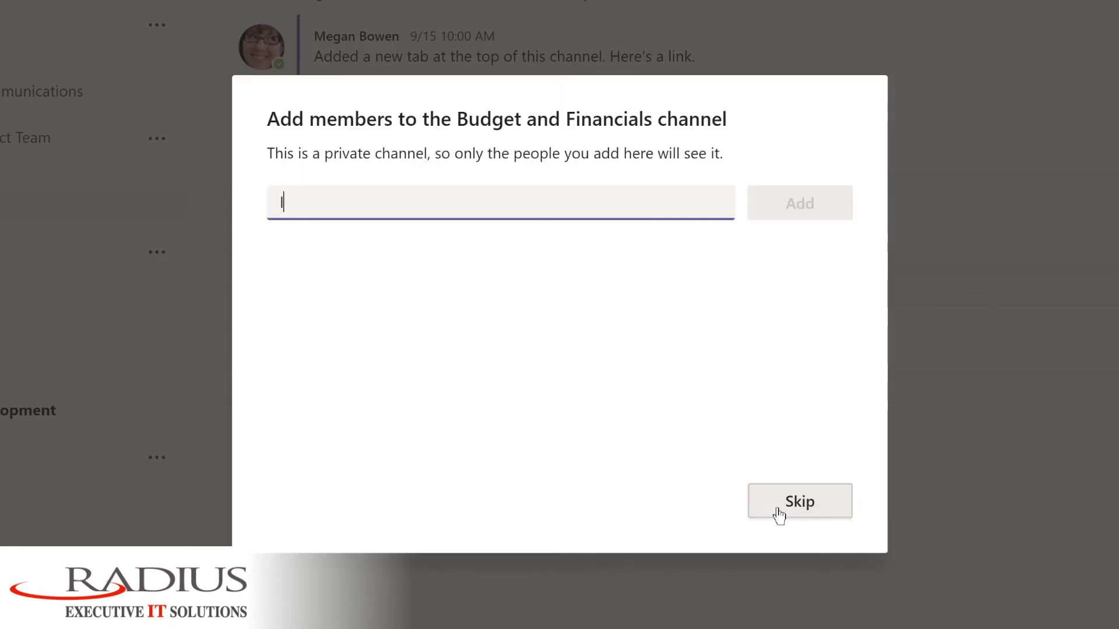
# Step: Add the product manager and the director as members of the Budget and Financials channel
pyautogui.write('lidia')
pyautogui.hotkey('ctrl', 'a')
pyautogui.press('BackSpace')
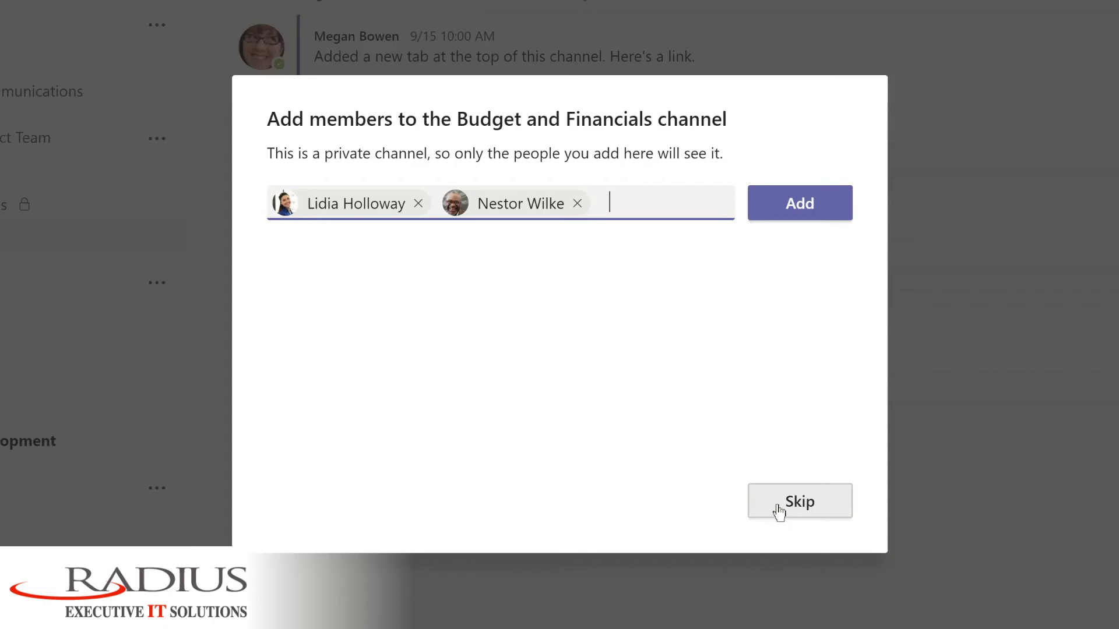
pyautogui.click(786, 209)
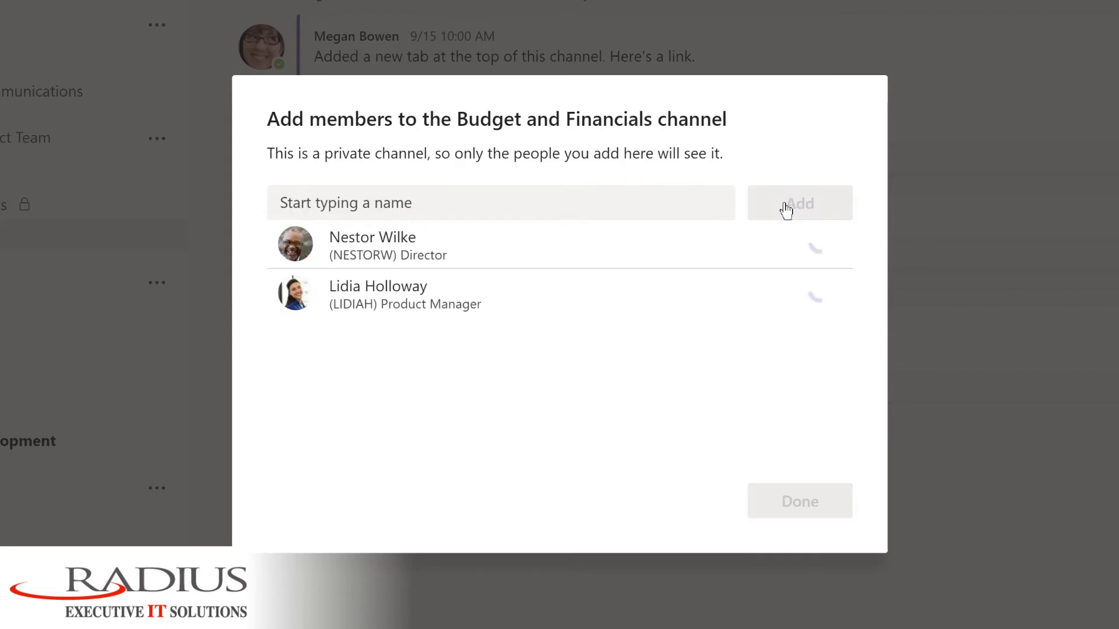
# Step: Set both added members of the Budget and Financials channel to Owner and finish adding members
pyautogui.click(786, 247)
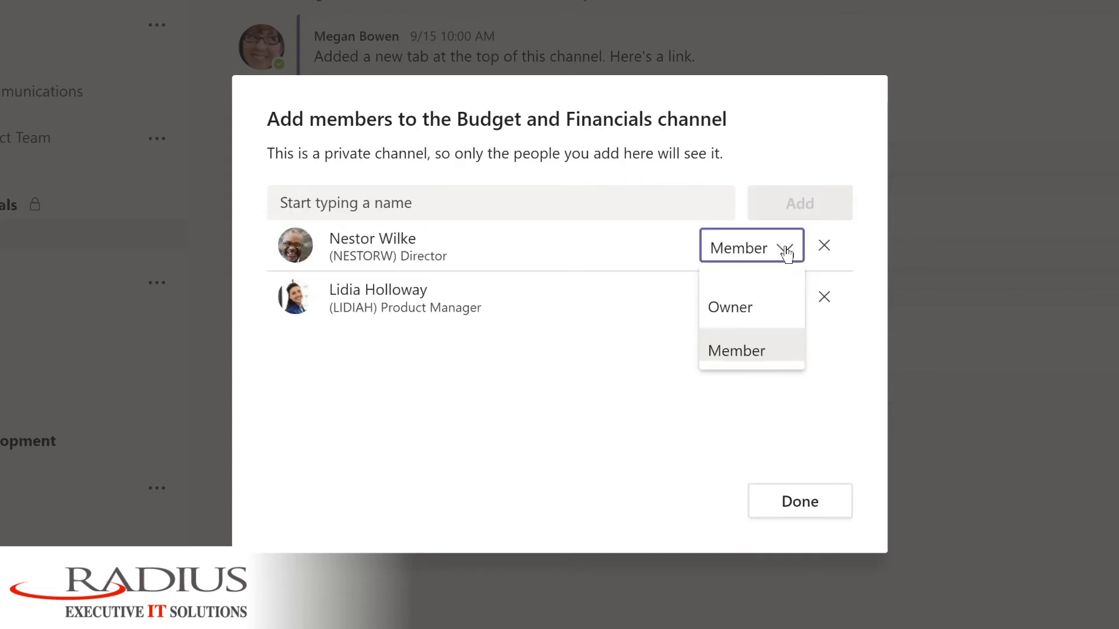
pyautogui.click(744, 302)
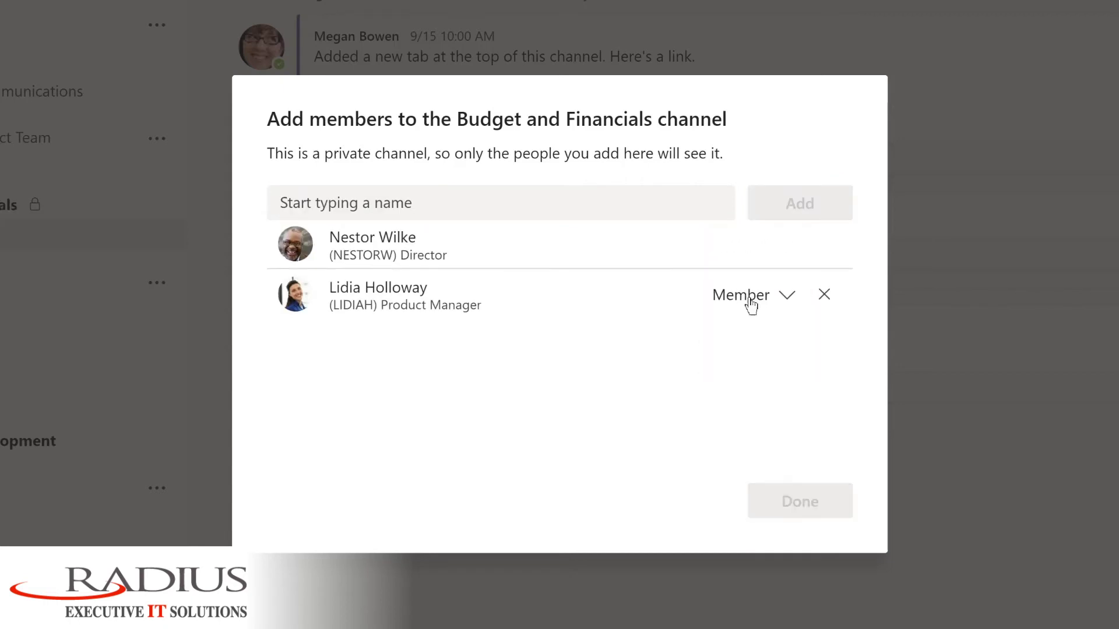
pyautogui.click(785, 303)
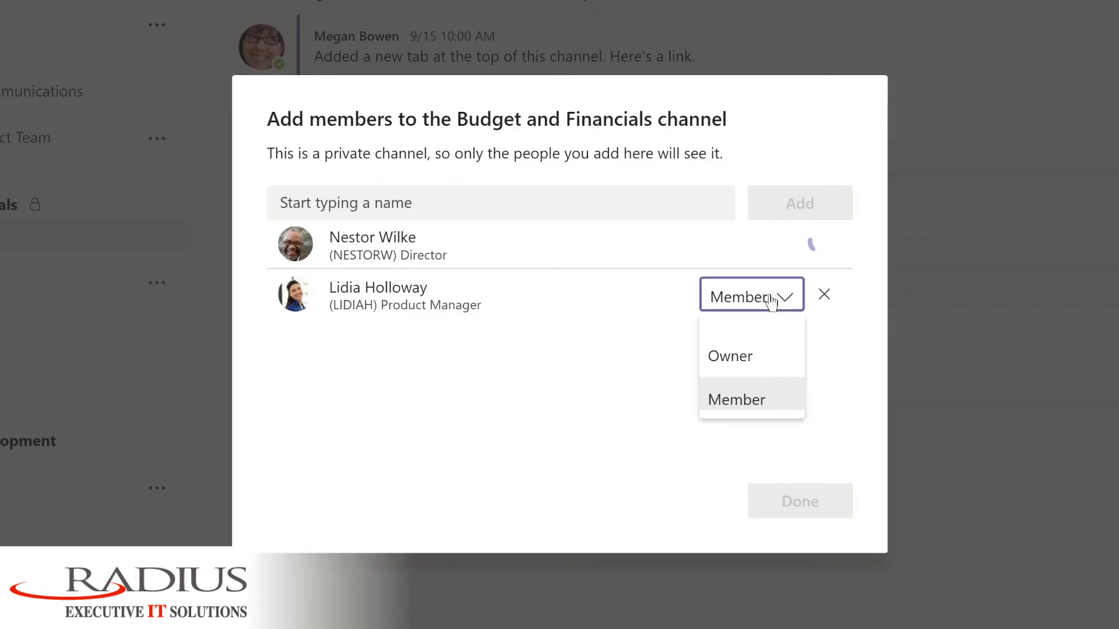
pyautogui.click(733, 355)
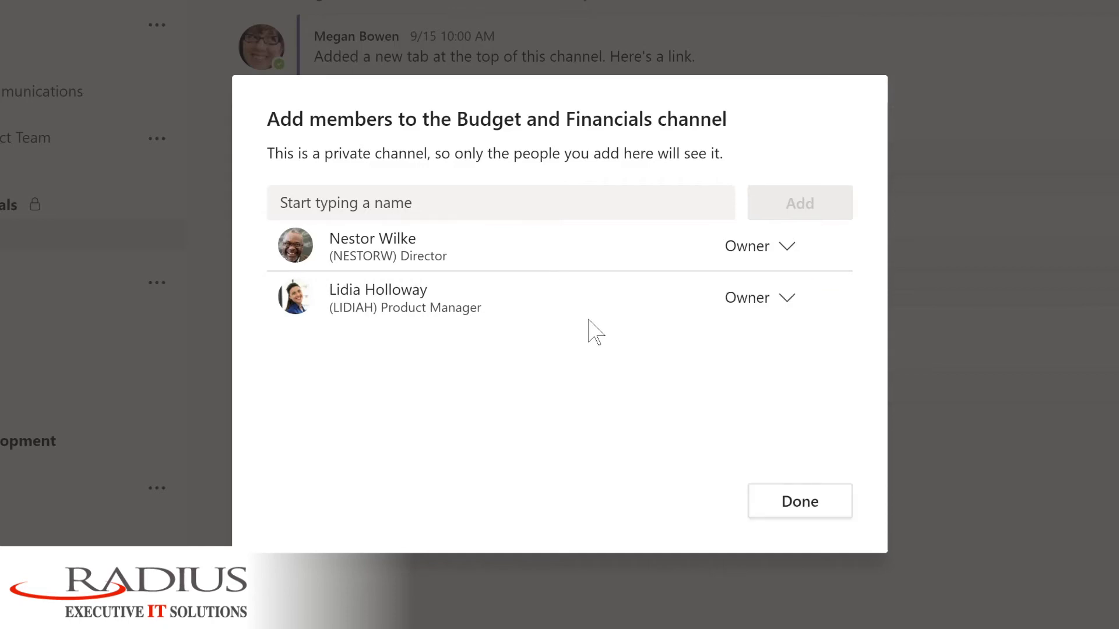
pyautogui.click(790, 503)
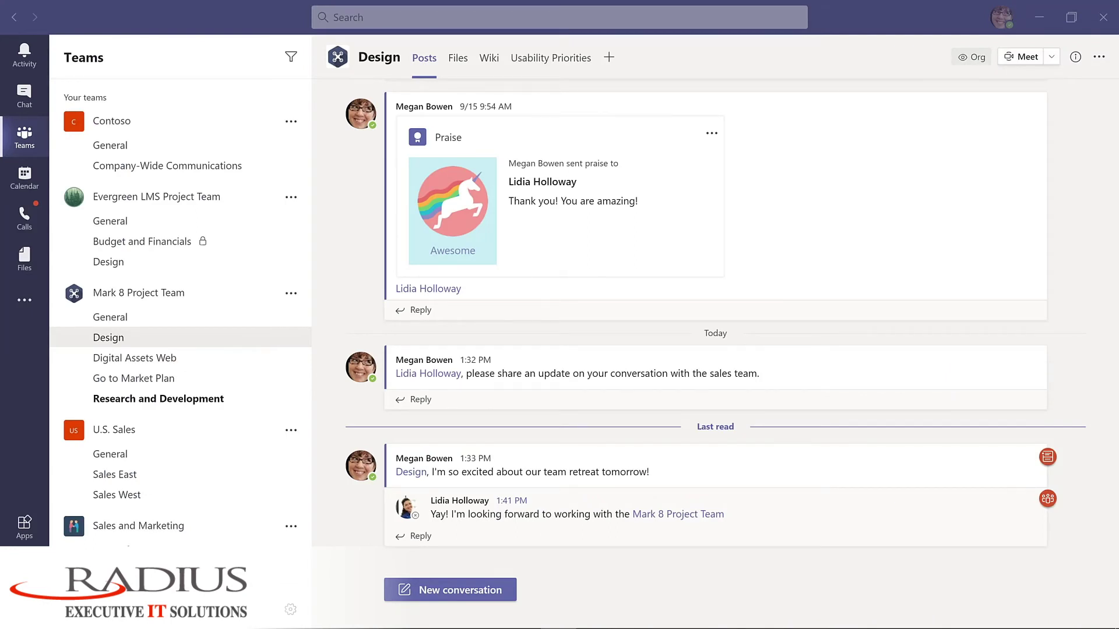
# Step: Make the Contoso Marketing Principles-2021 presentation a tab in Mark 8 Project Team's Design channel, and compare it with the Usability Priorities tab
pyautogui.click(457, 58)
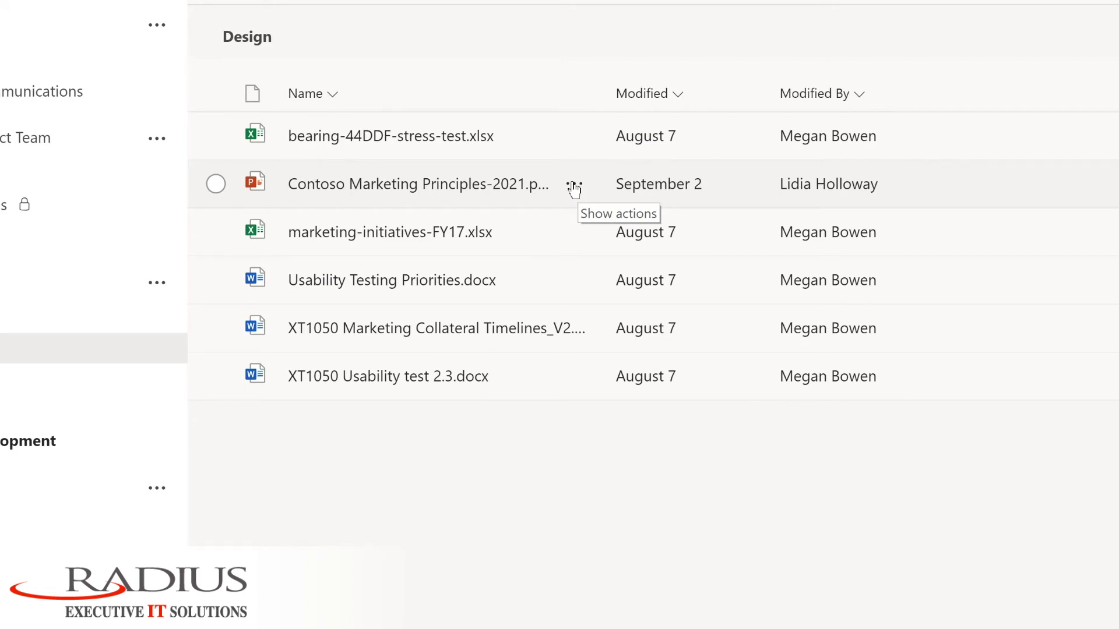
pyautogui.click(574, 185)
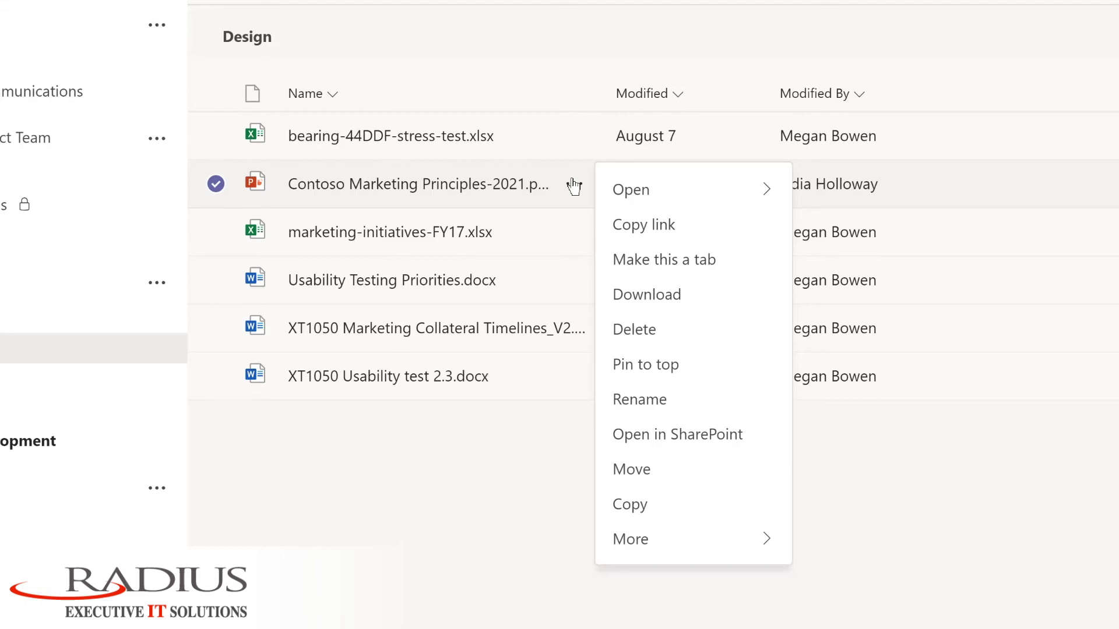
pyautogui.click(660, 263)
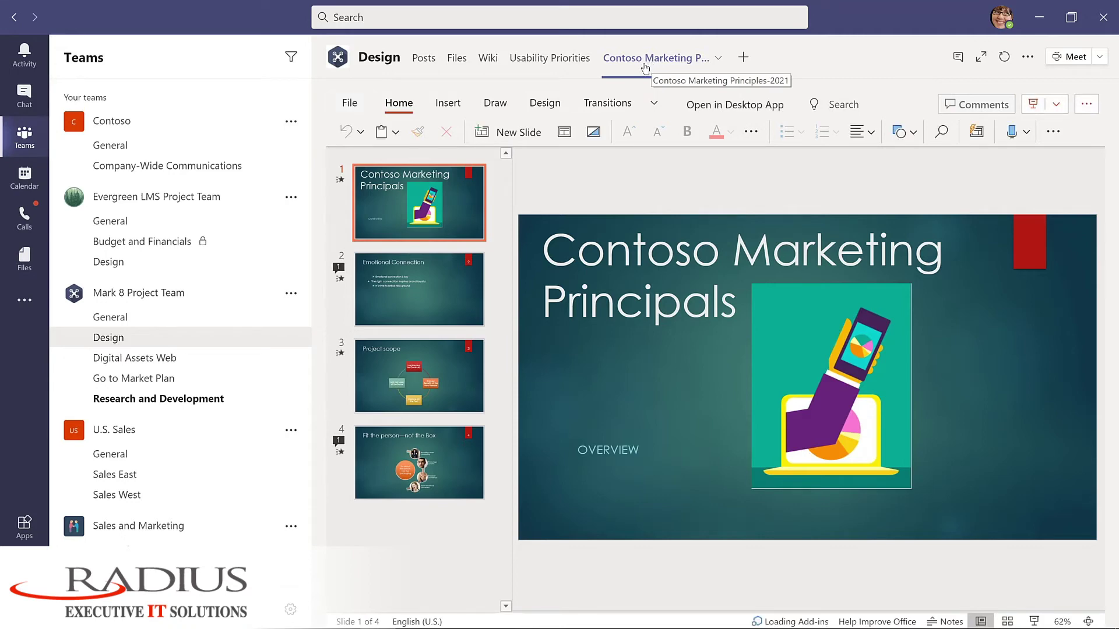
pyautogui.click(531, 59)
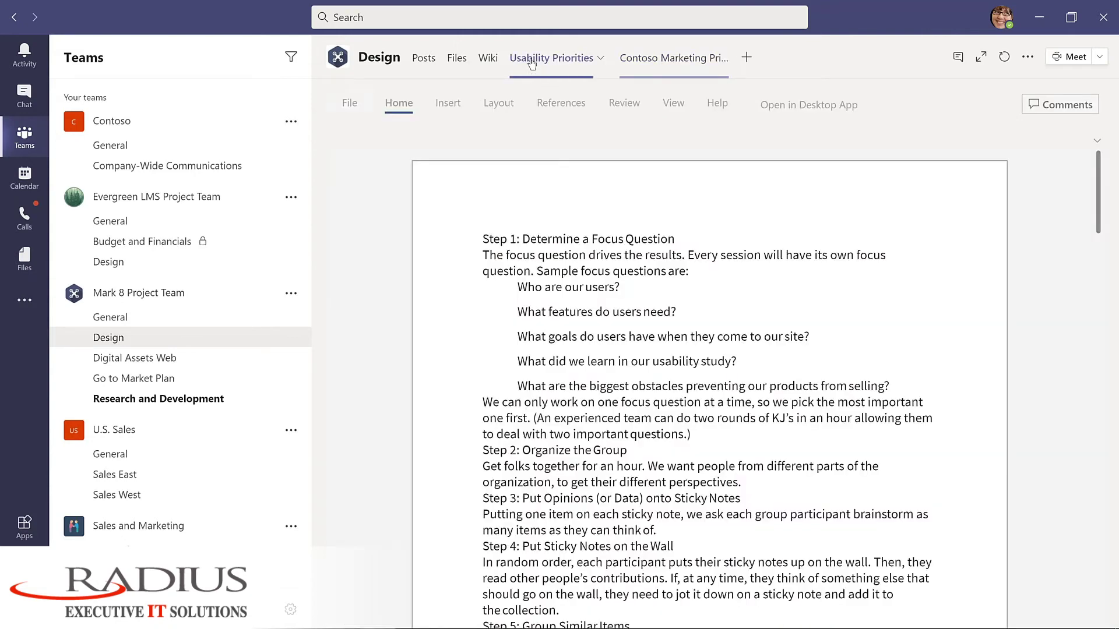
pyautogui.click(698, 61)
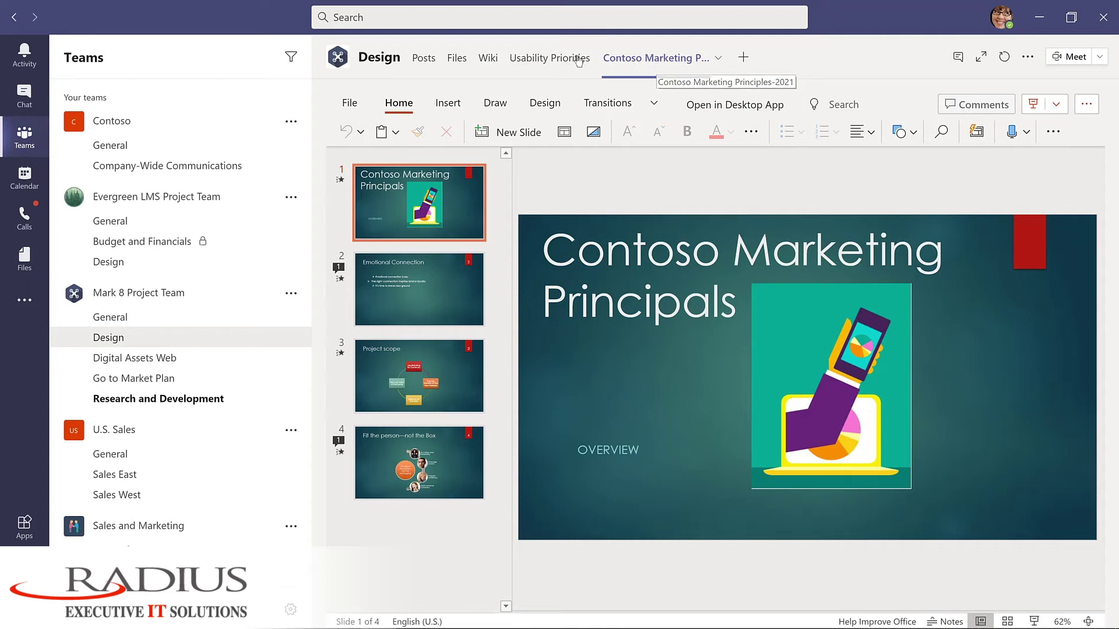
# Step: Choose to remove the Contoso Marketing Principles-2021 tab from the Design channel
pyautogui.click(718, 60)
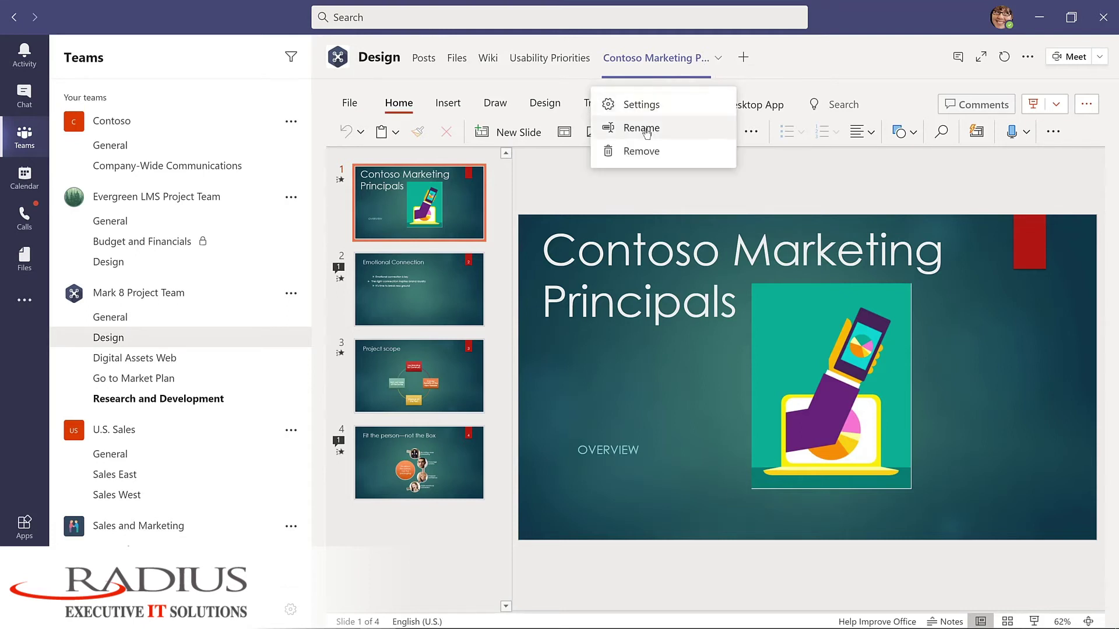
pyautogui.click(643, 152)
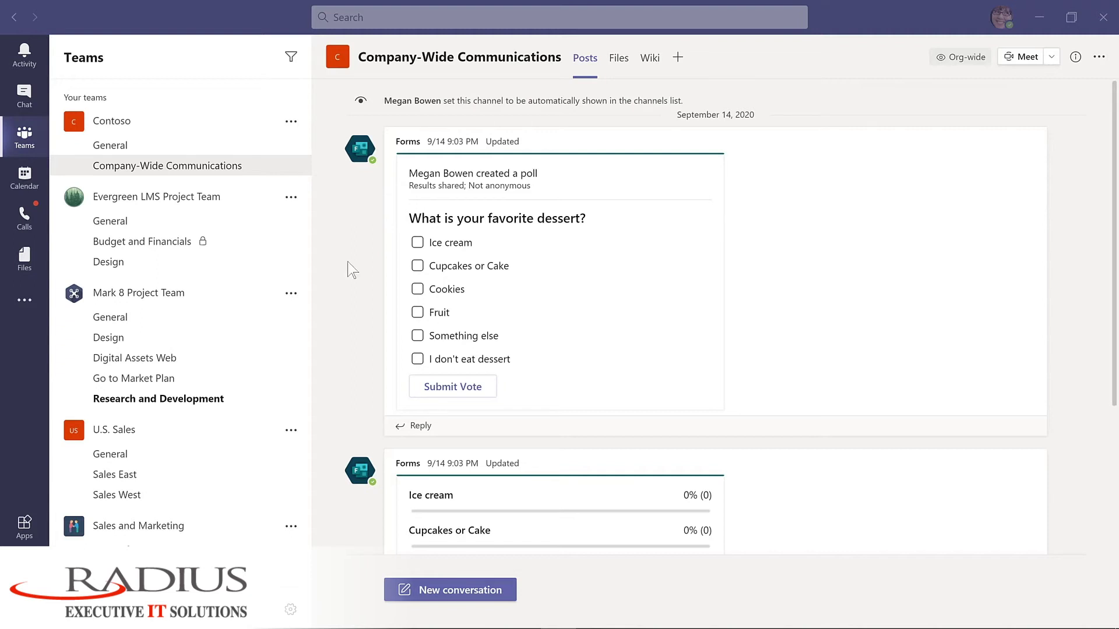
# Step: Vote for Ice cream, Cupcakes or Cake, and Cookies in the favorite dessert poll in Contoso's Company-Wide Communications channel
pyautogui.scroll(-3, 346, 269)
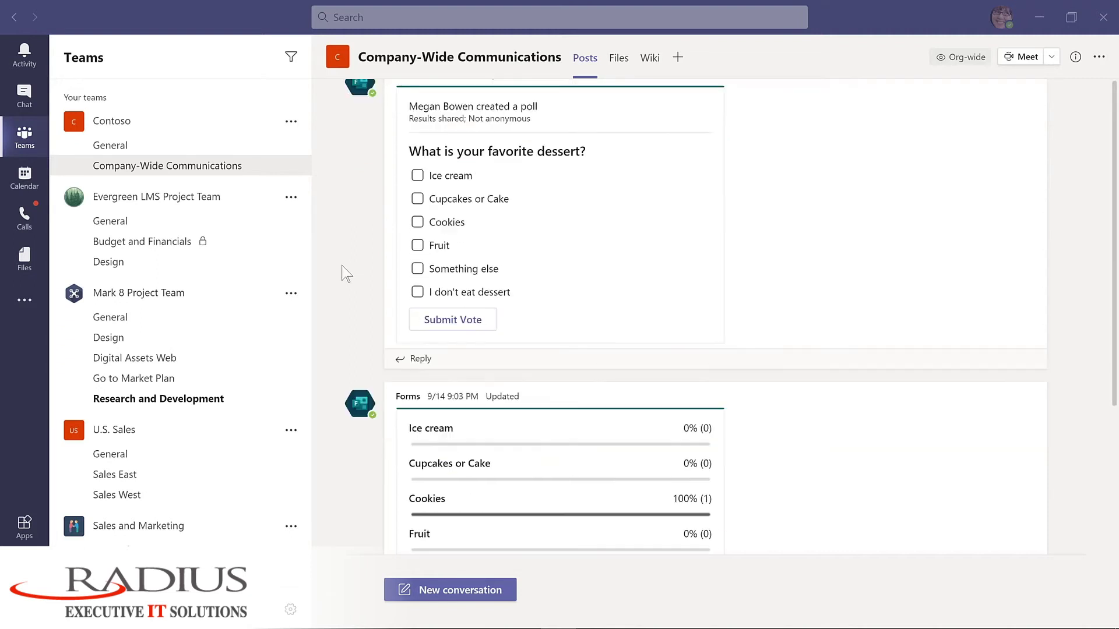
pyautogui.scroll(-2, 346, 274)
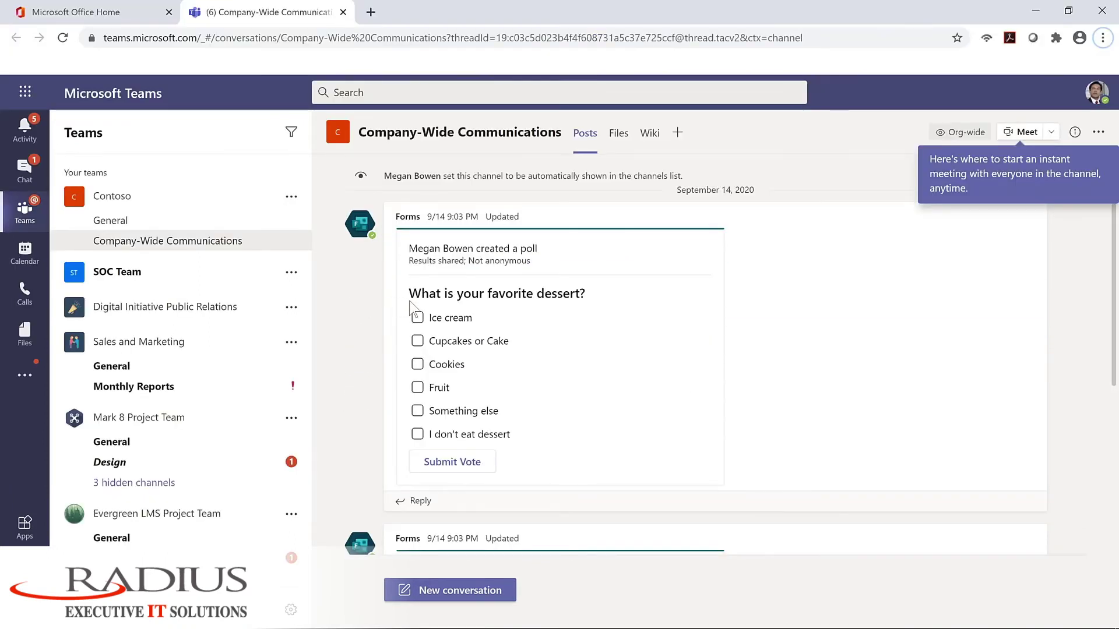
pyautogui.click(417, 341)
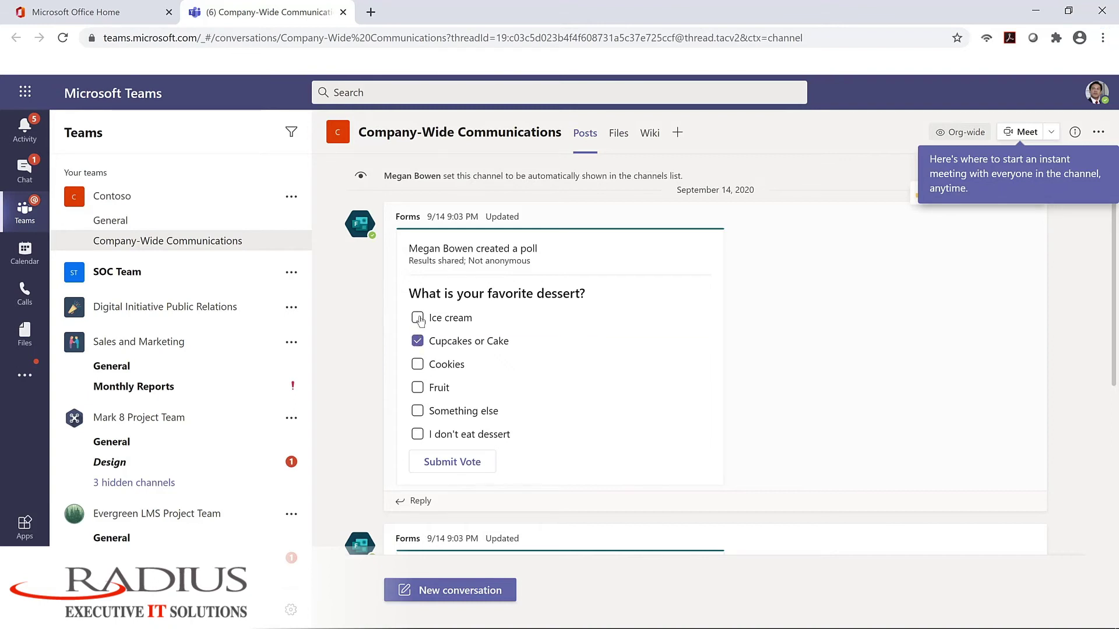
pyautogui.click(418, 318)
pyautogui.click(417, 365)
pyautogui.click(454, 463)
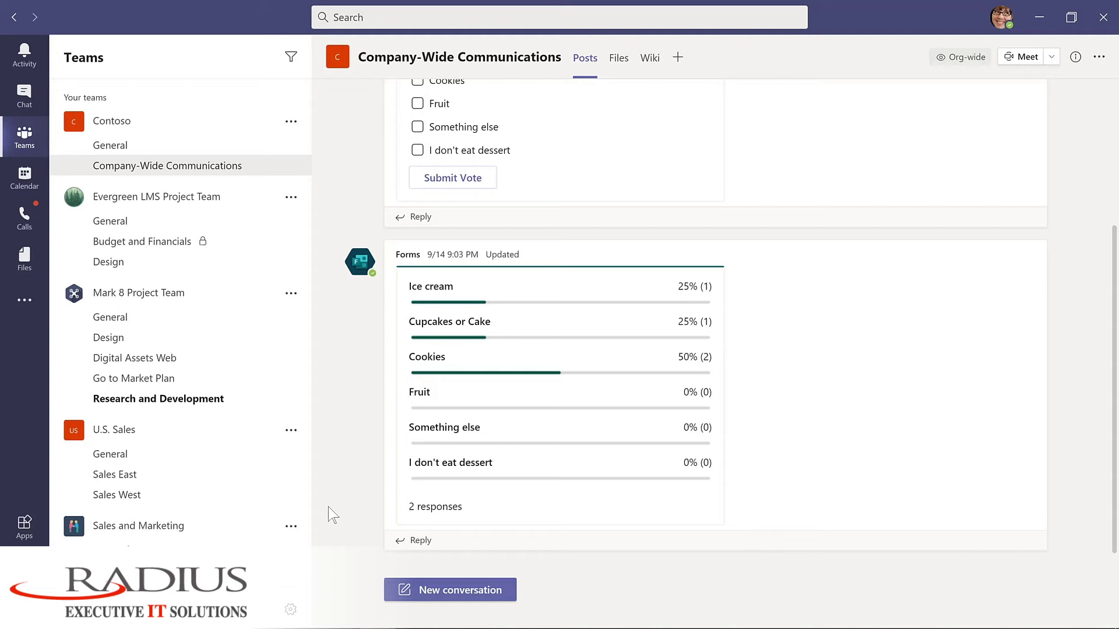
# Step: Start a new Forms poll in the Company-Wide Communications channel with the question "How much do you like Microsoft Teams?"
pyautogui.click(456, 590)
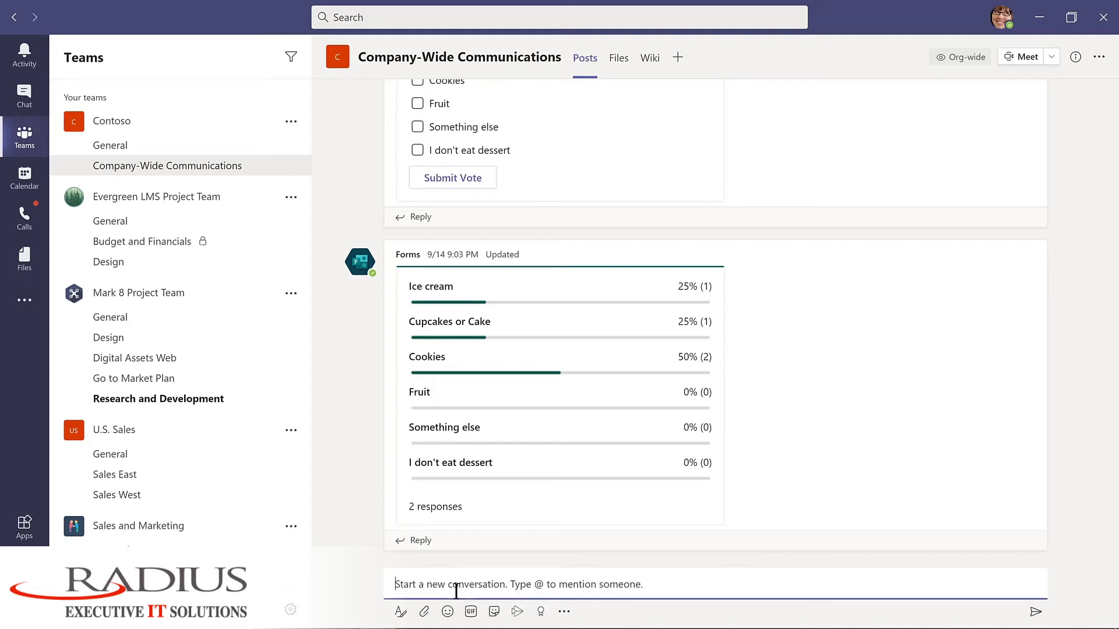
pyautogui.click(563, 612)
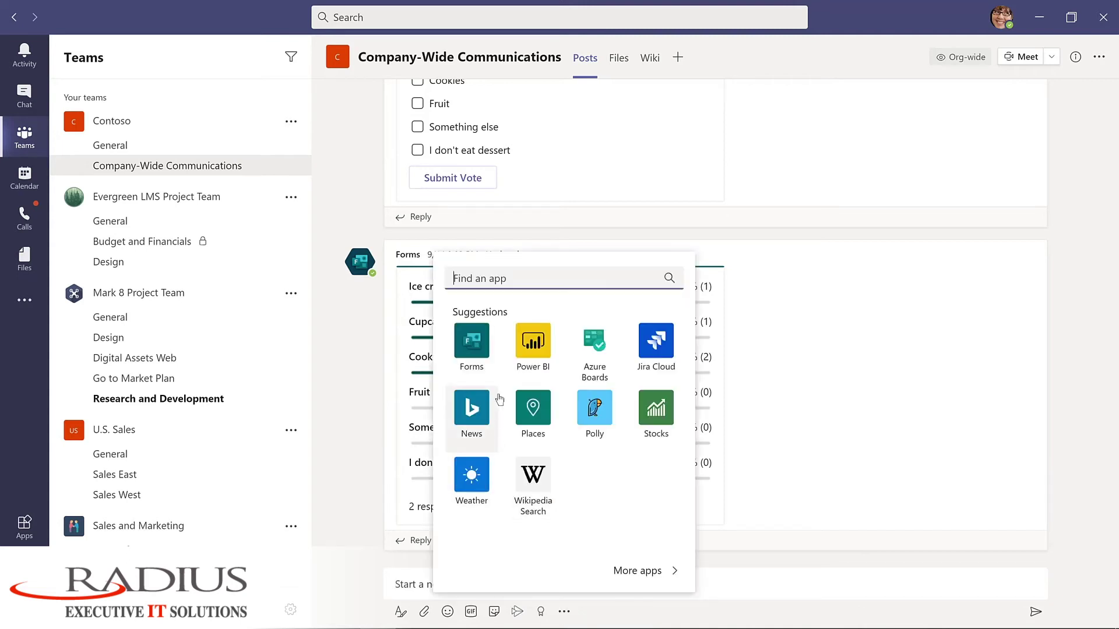
pyautogui.click(473, 343)
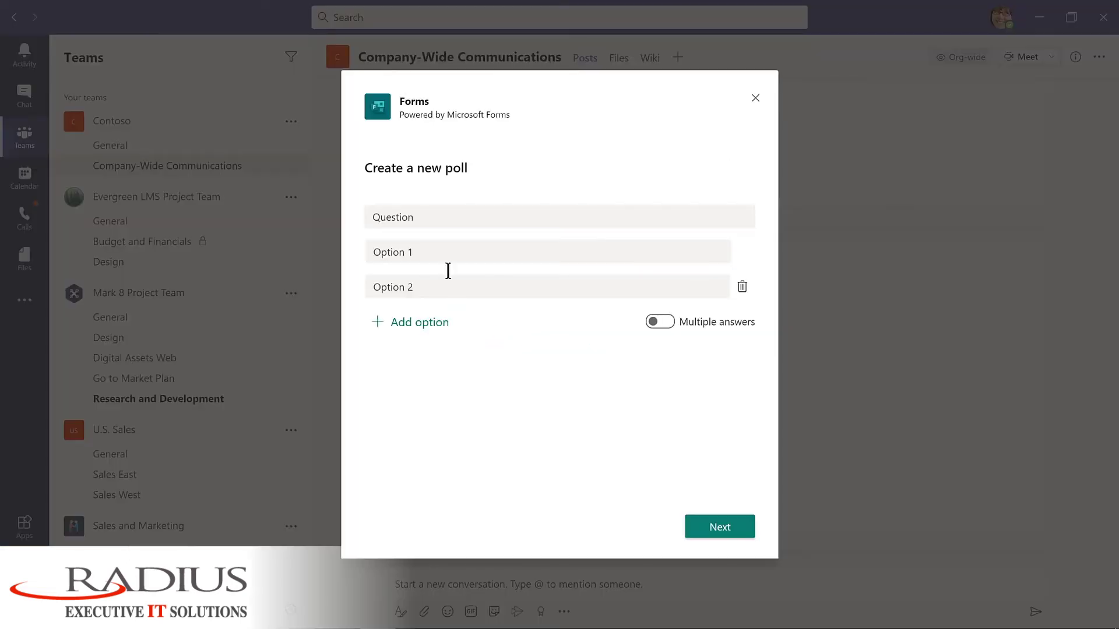
pyautogui.click(427, 215)
pyautogui.doubleClick(427, 215)
pyautogui.write('Ho')
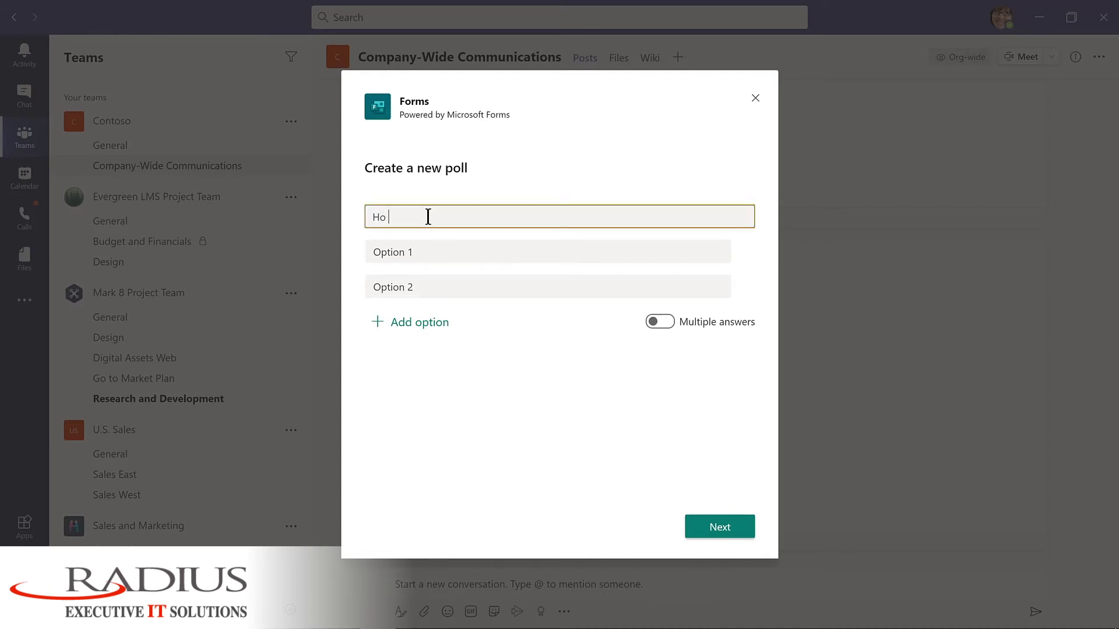
pyautogui.write('w much do you like Microsoft Teams?')
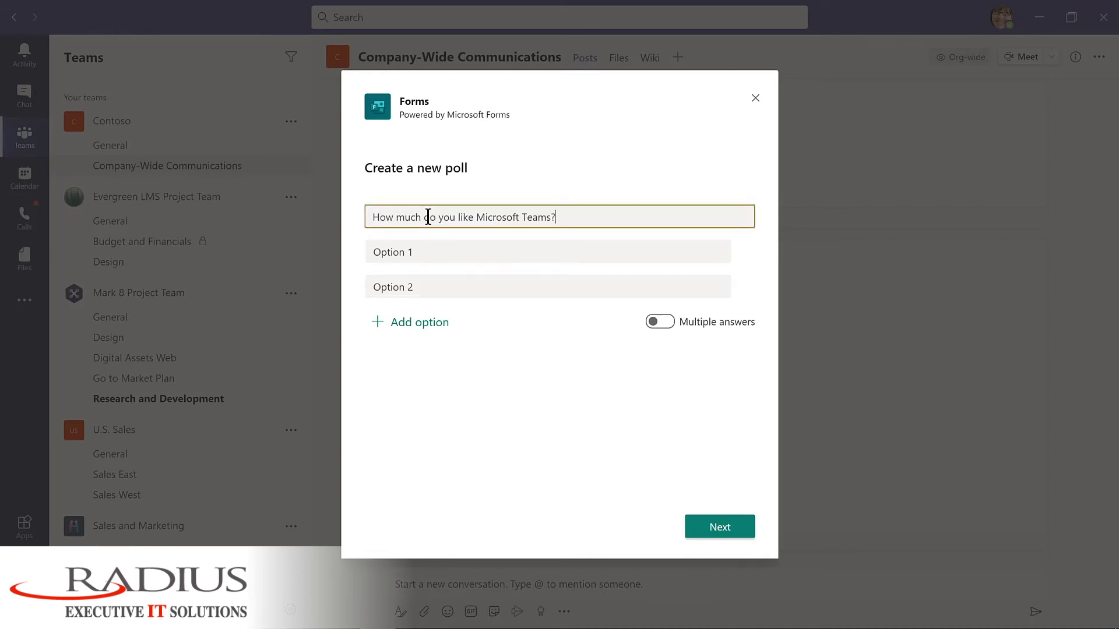
# Step: Give the poll the answer options "Teams is amazing!" and "Such a big time saver!", and send it to the channel
pyautogui.press('Tab')
pyautogui.write('Teams is amazing!')
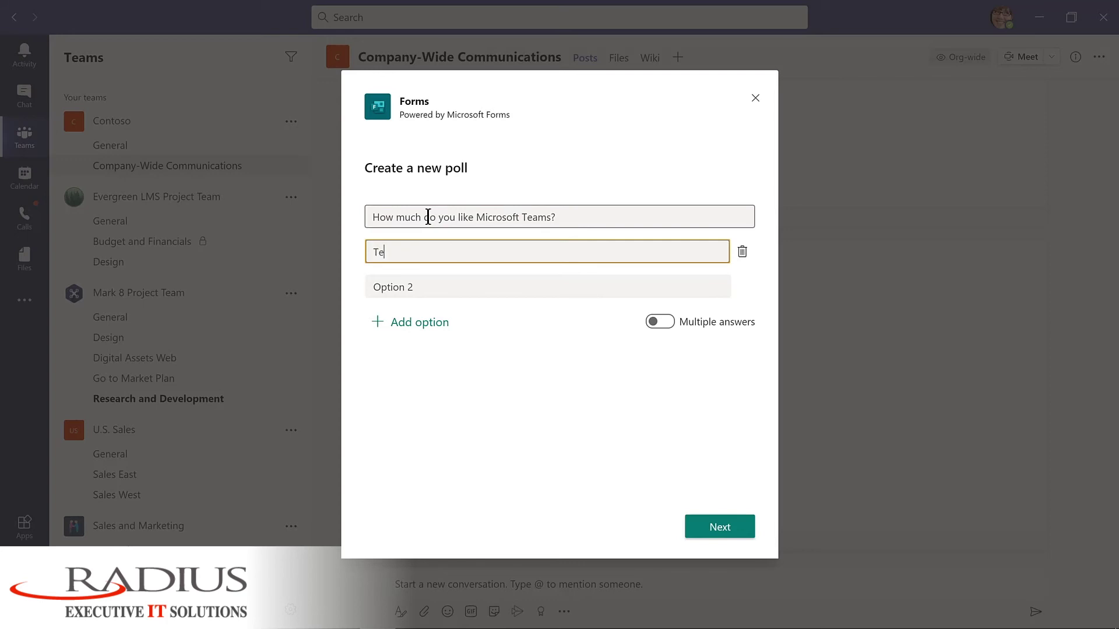
pyautogui.press('Tab')
pyautogui.press('Tab')
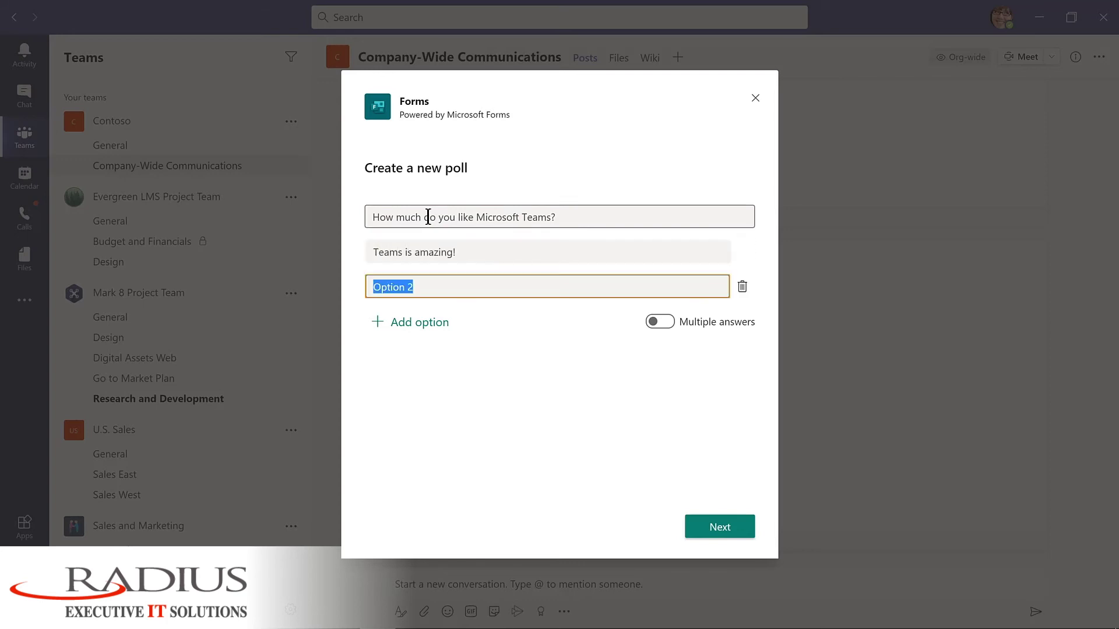
pyautogui.write('Such a big time saver!')
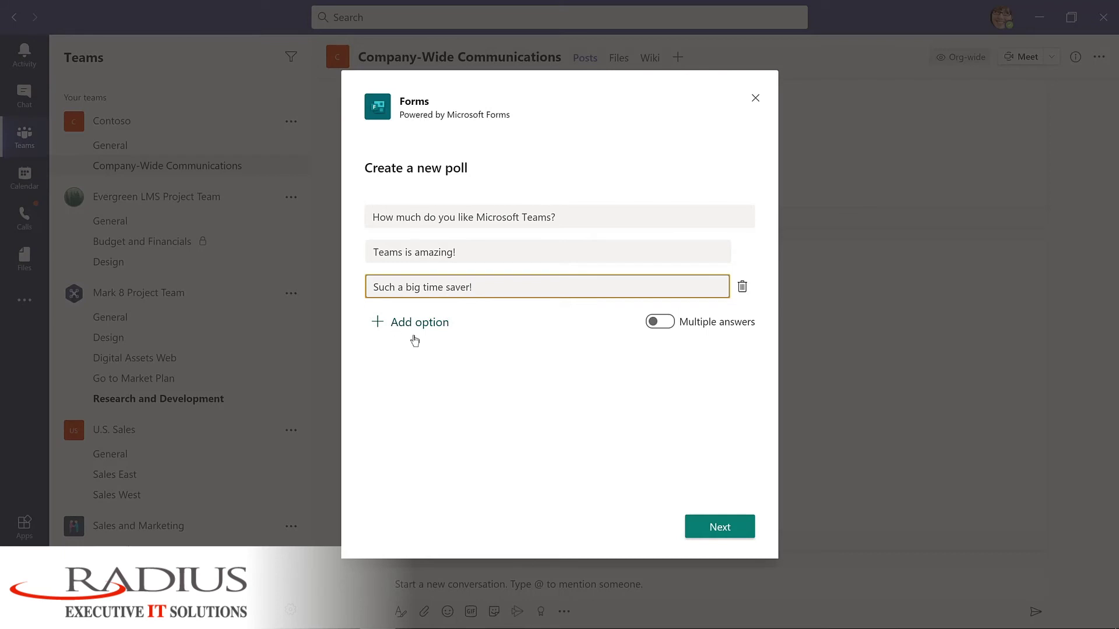
pyautogui.click(690, 523)
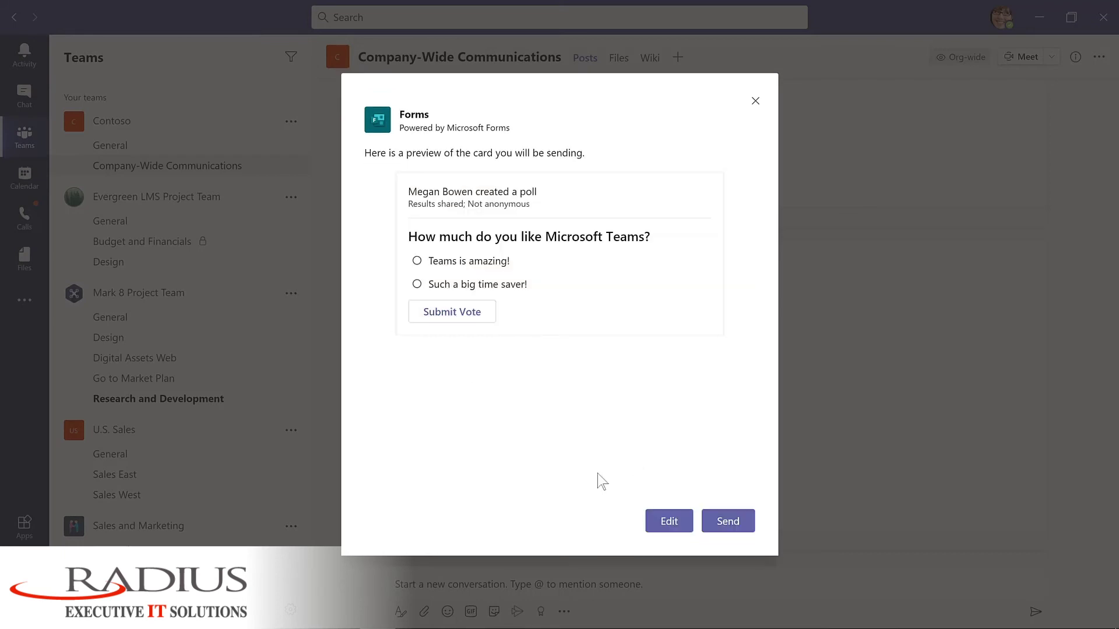
pyautogui.click(729, 526)
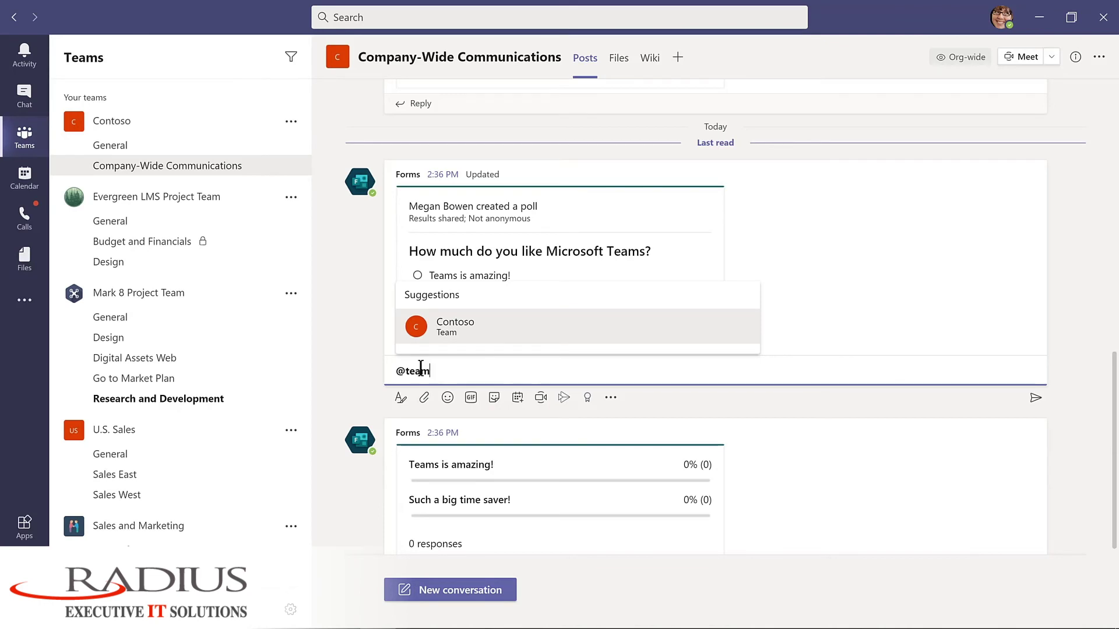
# Step: Reply to the new poll, mentioning the Contoso team, with "Please complete this poll by Friday!"
pyautogui.press('Return')
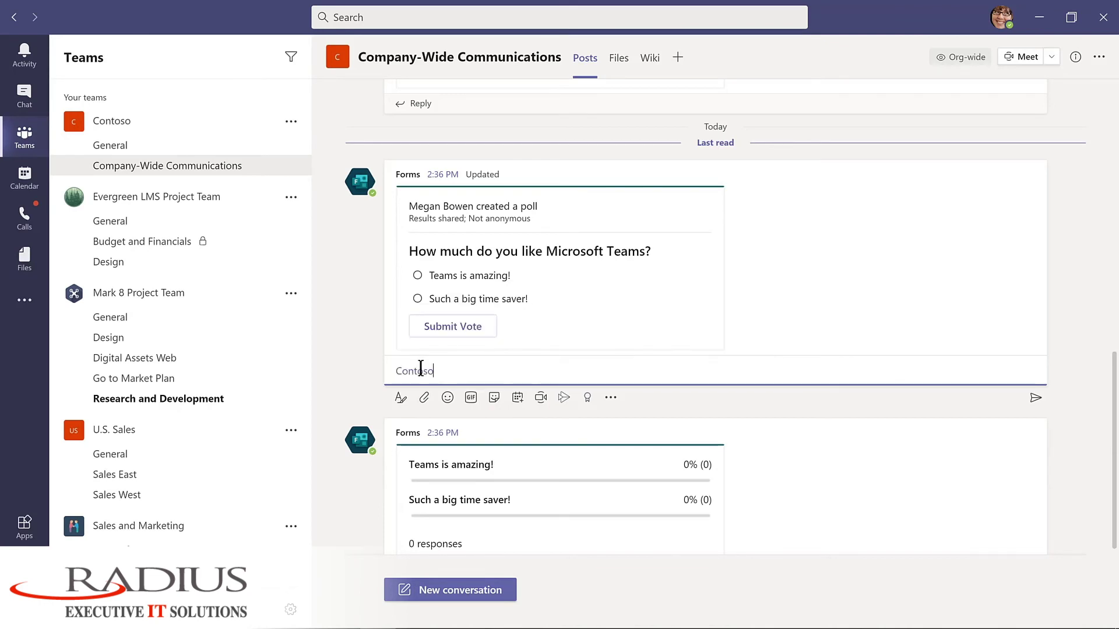
pyautogui.write('Please complete this poll by Friday!')
pyautogui.press('Return')
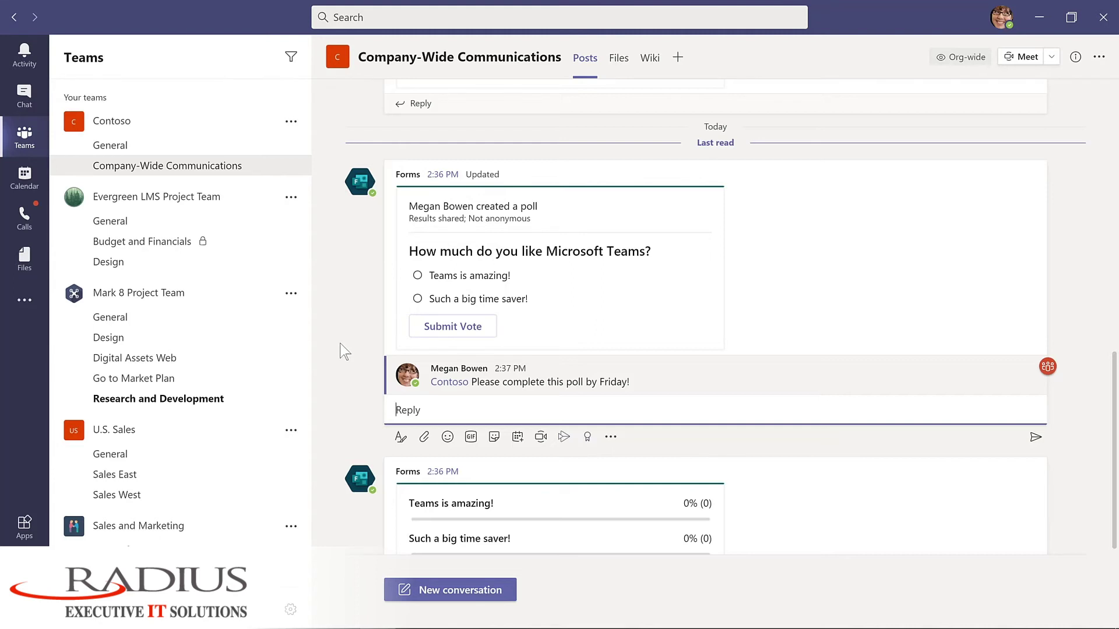
# Step: Switch the application theme to Dark in the general settings and close the settings
pyautogui.click(1001, 18)
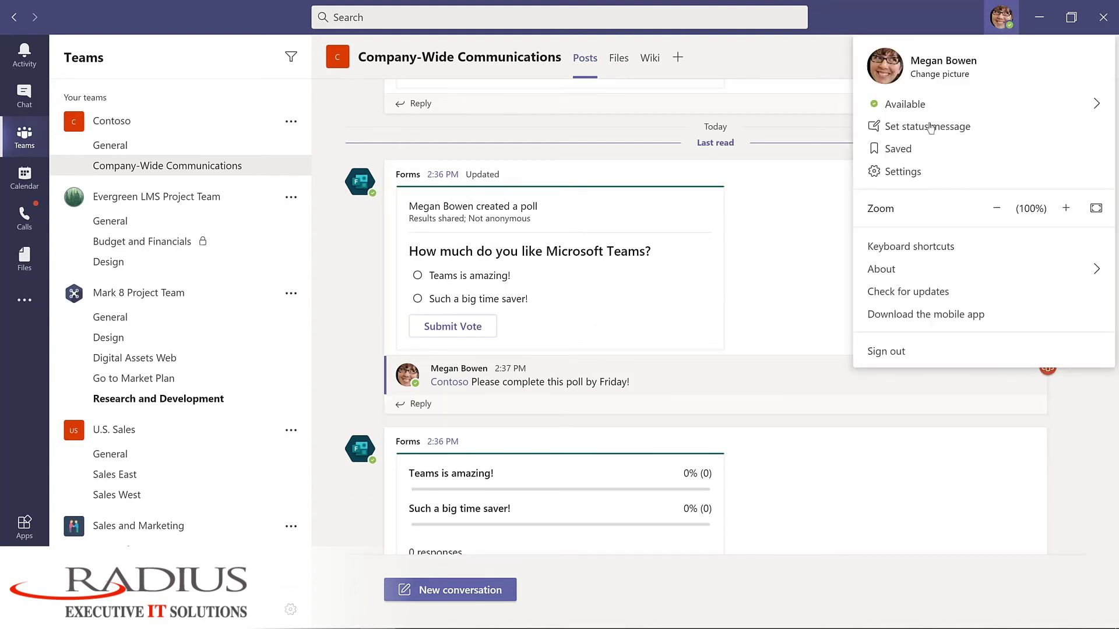
pyautogui.click(904, 173)
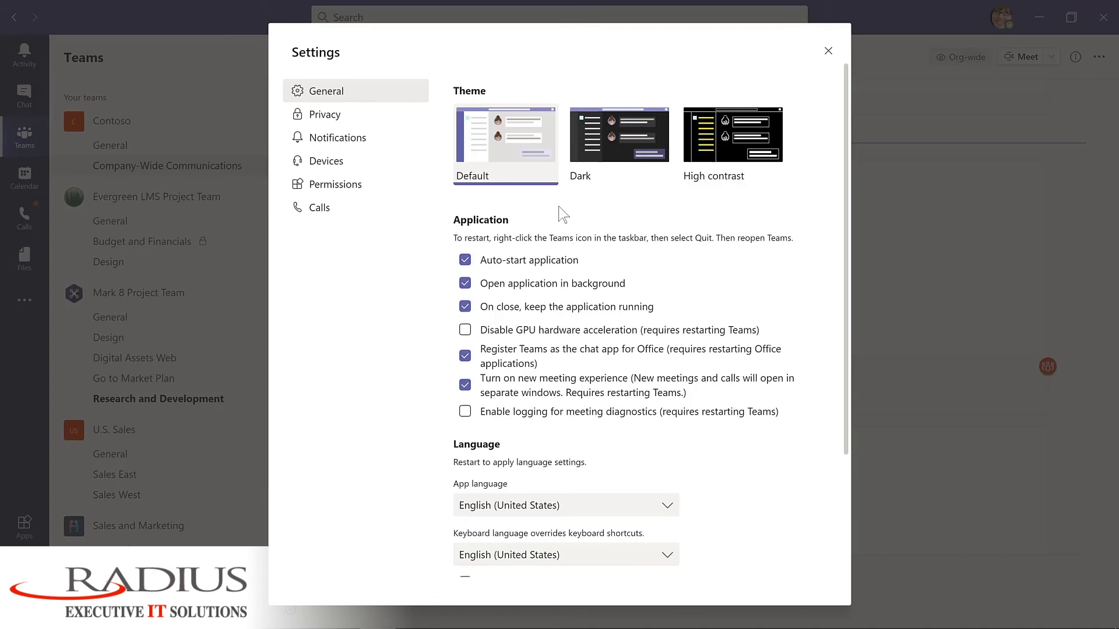
pyautogui.click(618, 140)
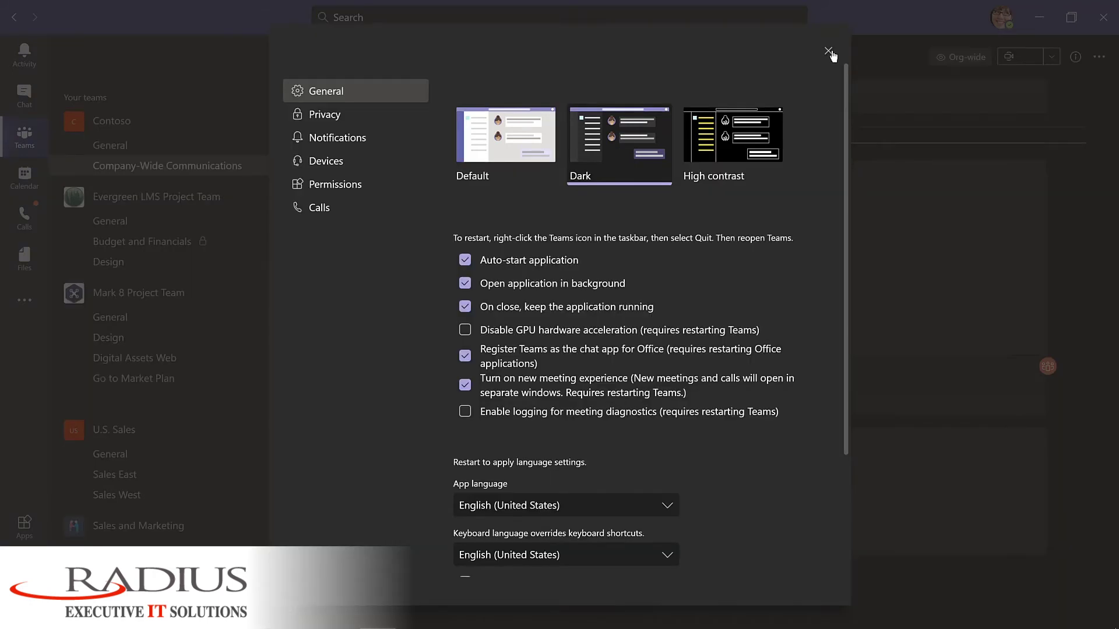
pyautogui.click(828, 51)
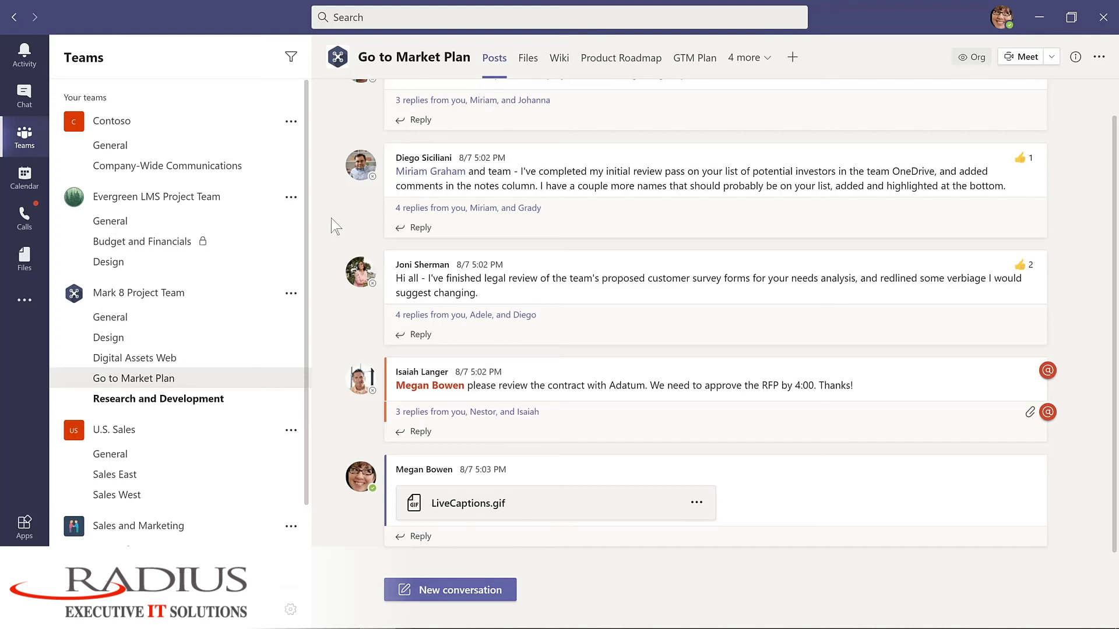
# Step: Save the messages about potential investors and the legal review of the customer survey forms in the Go to Market Plan channel
pyautogui.moveTo(802, 171)
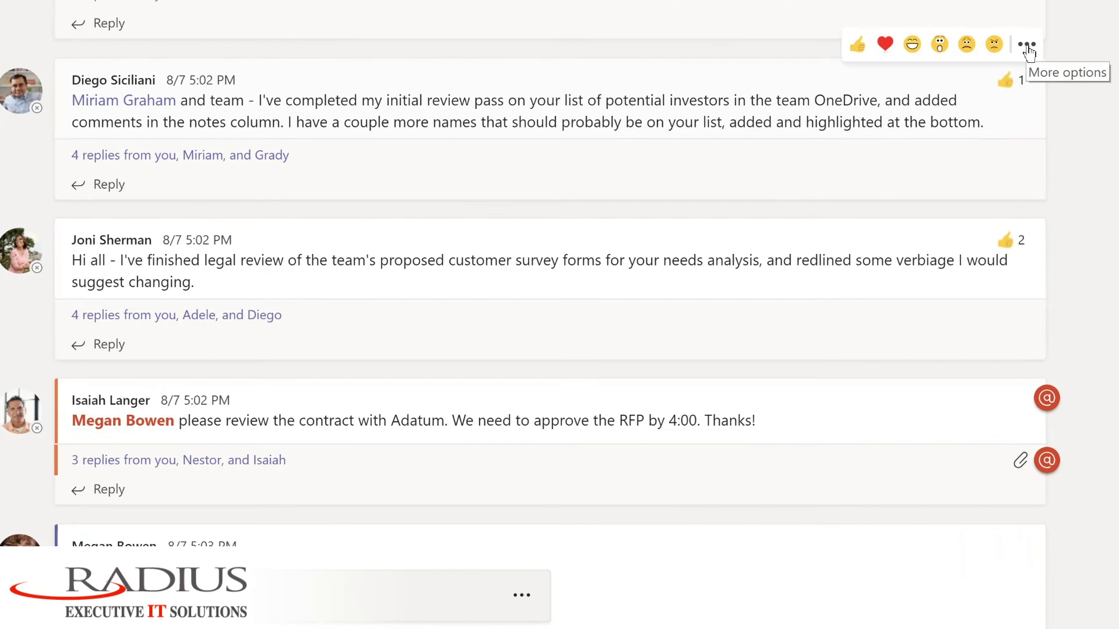
pyautogui.click(1035, 136)
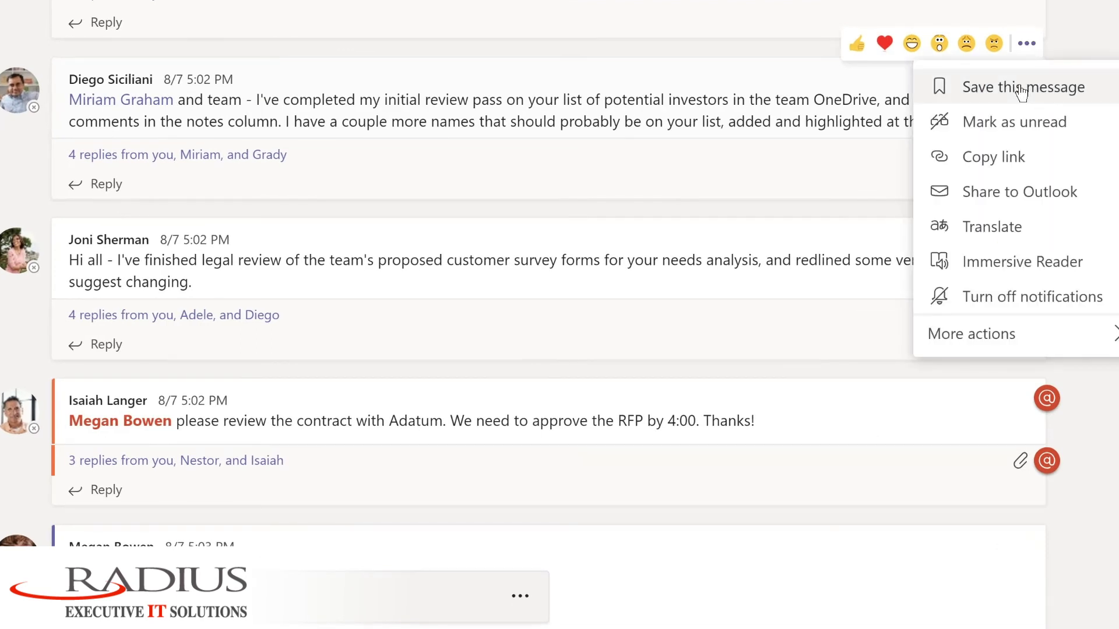
pyautogui.click(1021, 88)
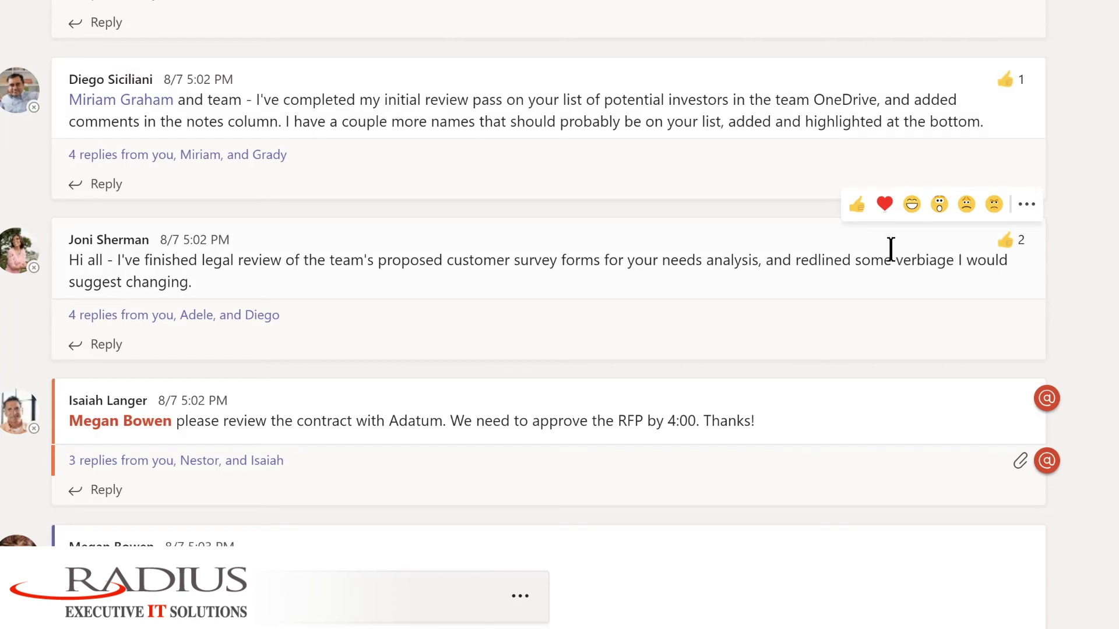
pyautogui.click(1026, 206)
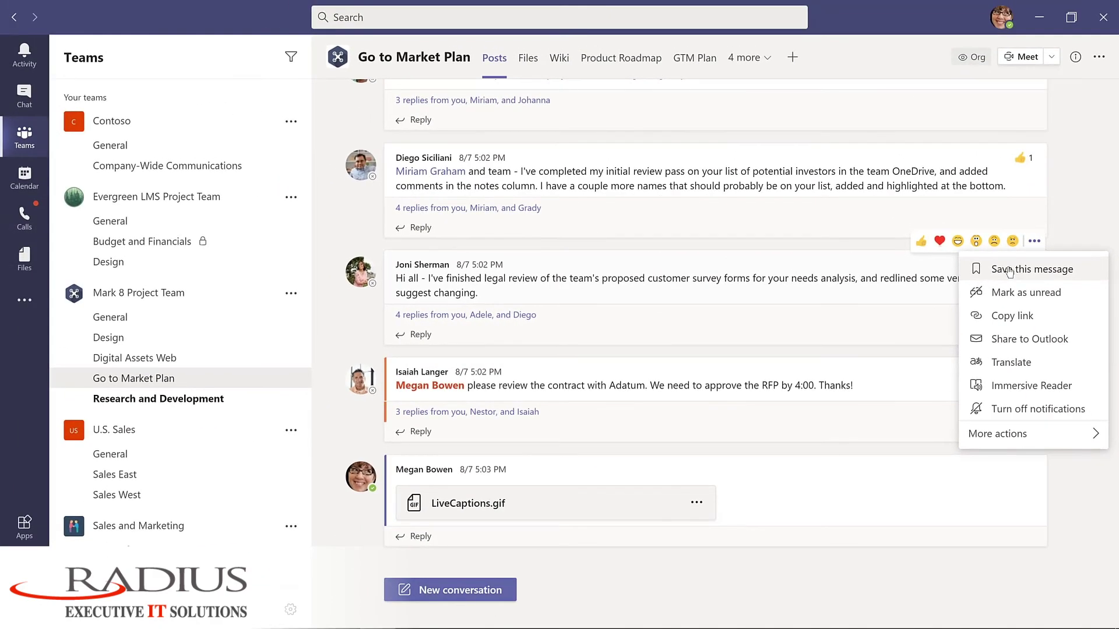
pyautogui.click(1009, 270)
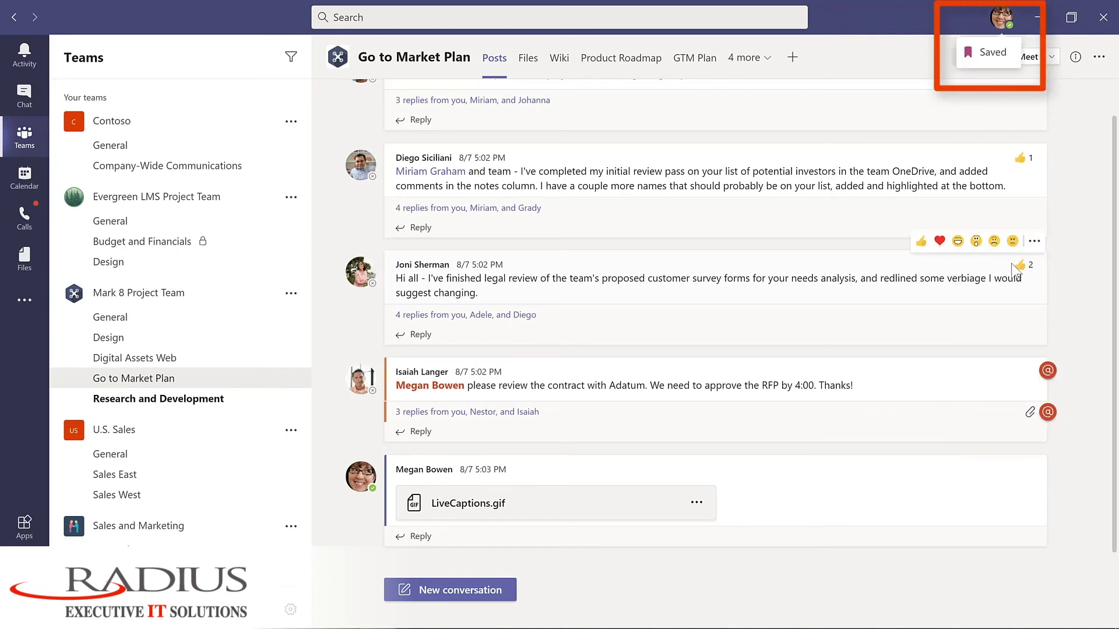
# Step: Open the saved messages list from the profile and view the conversation about the list of potential investors
pyautogui.moveTo(1012, 268)
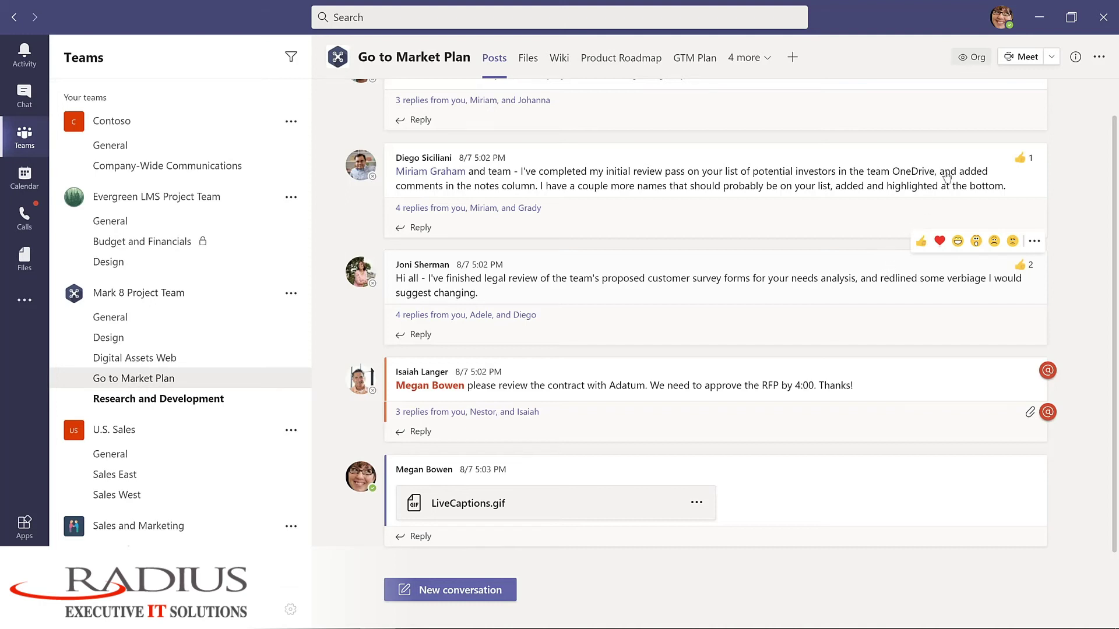
pyautogui.click(1002, 17)
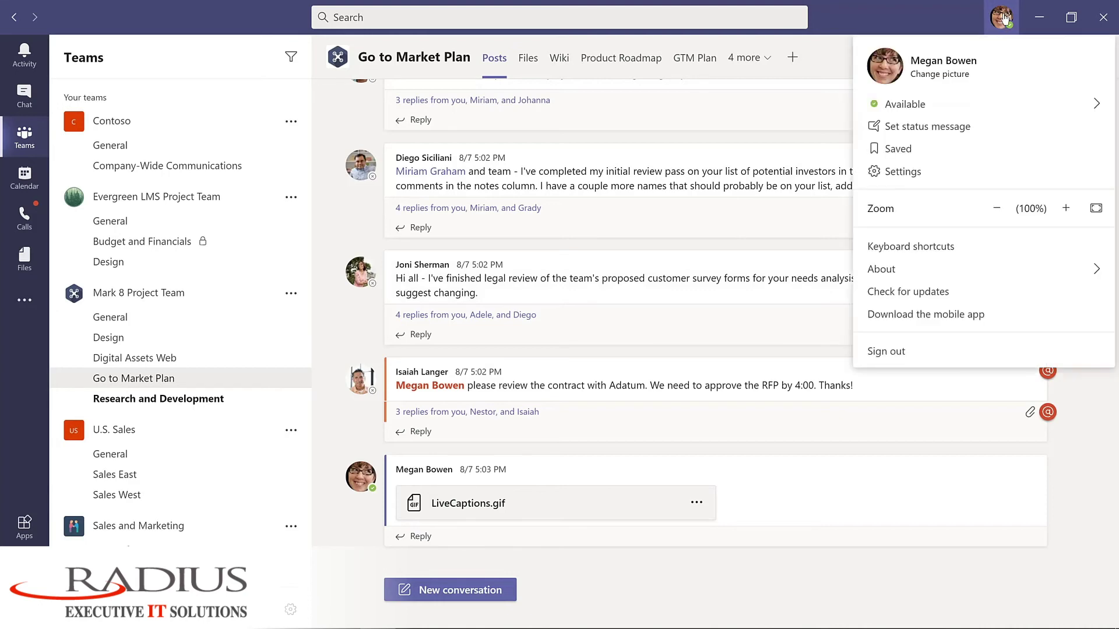
pyautogui.click(898, 149)
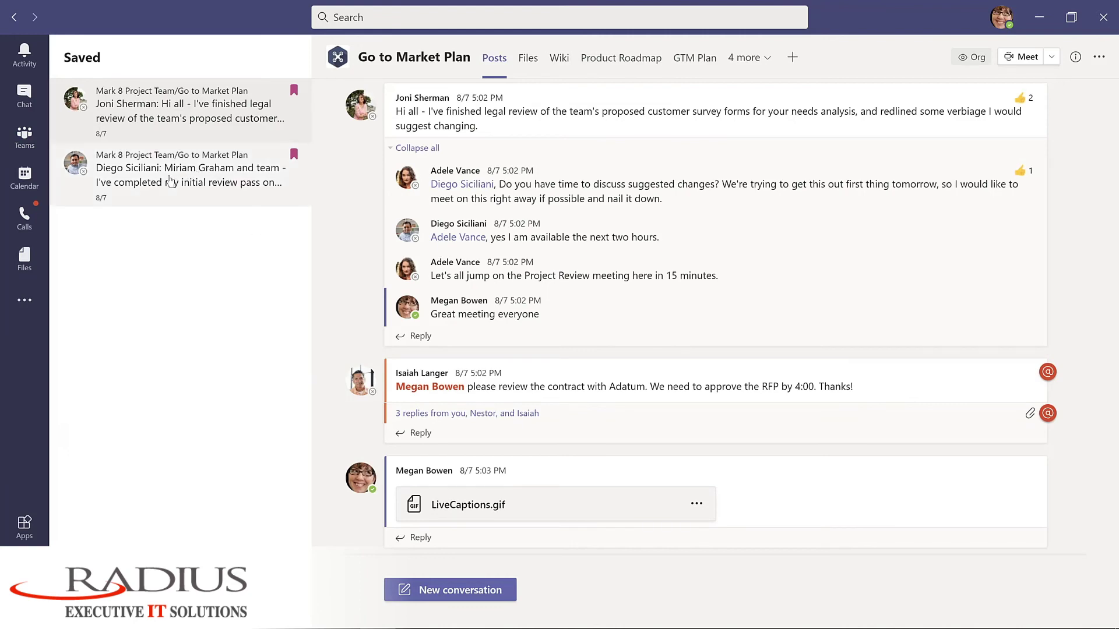
pyautogui.click(169, 180)
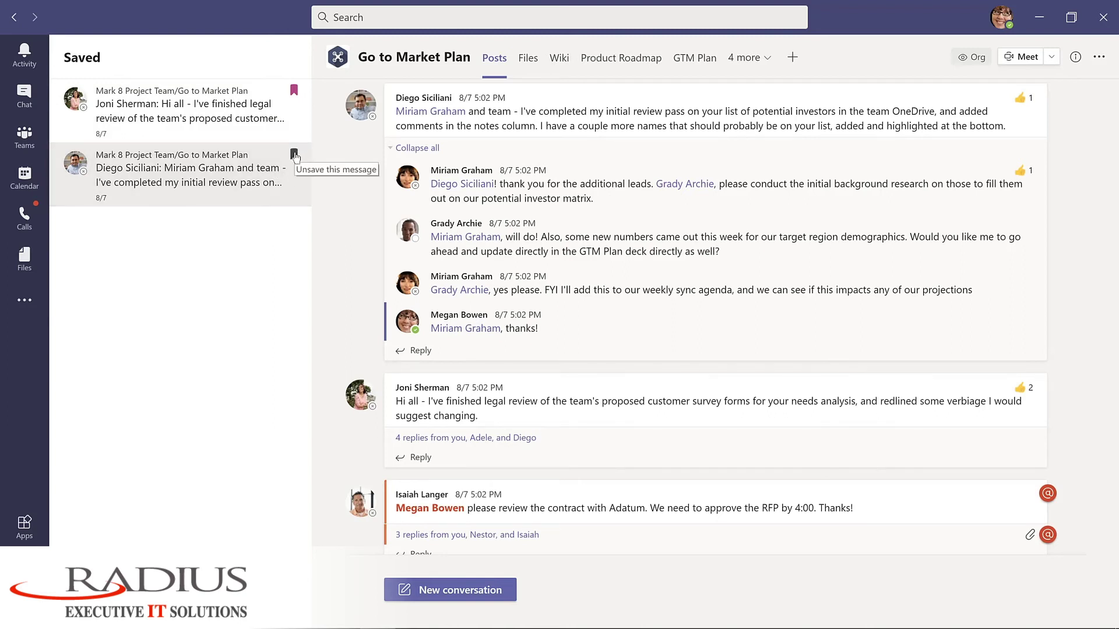
pyautogui.click(294, 155)
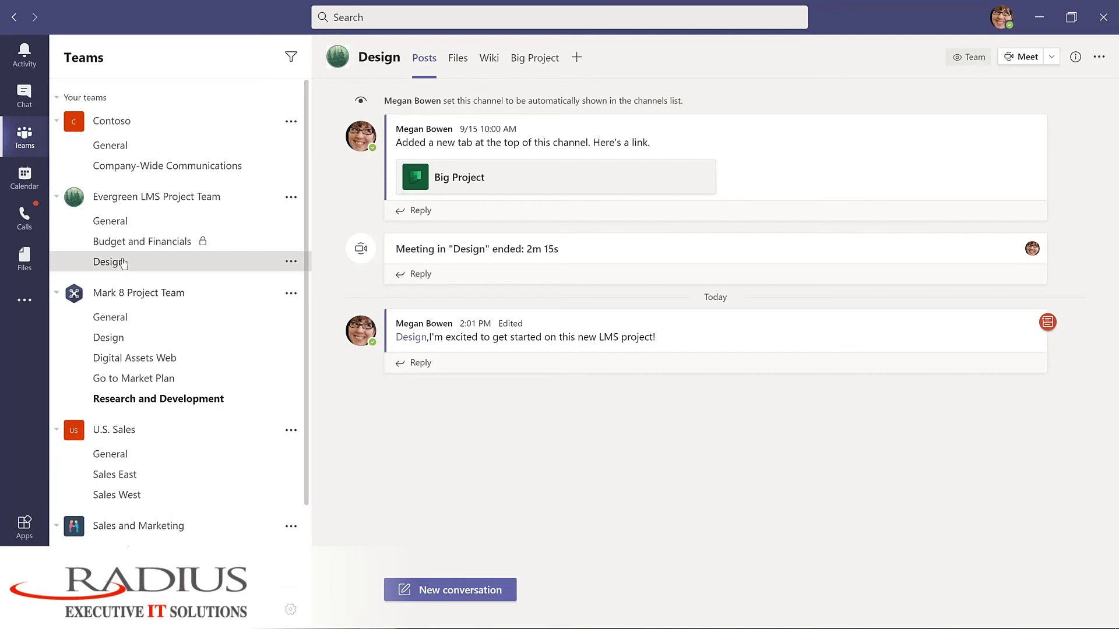
# Step: List the saved messages with the /saved command and unsave the message about potential investors
pyautogui.click(393, 16)
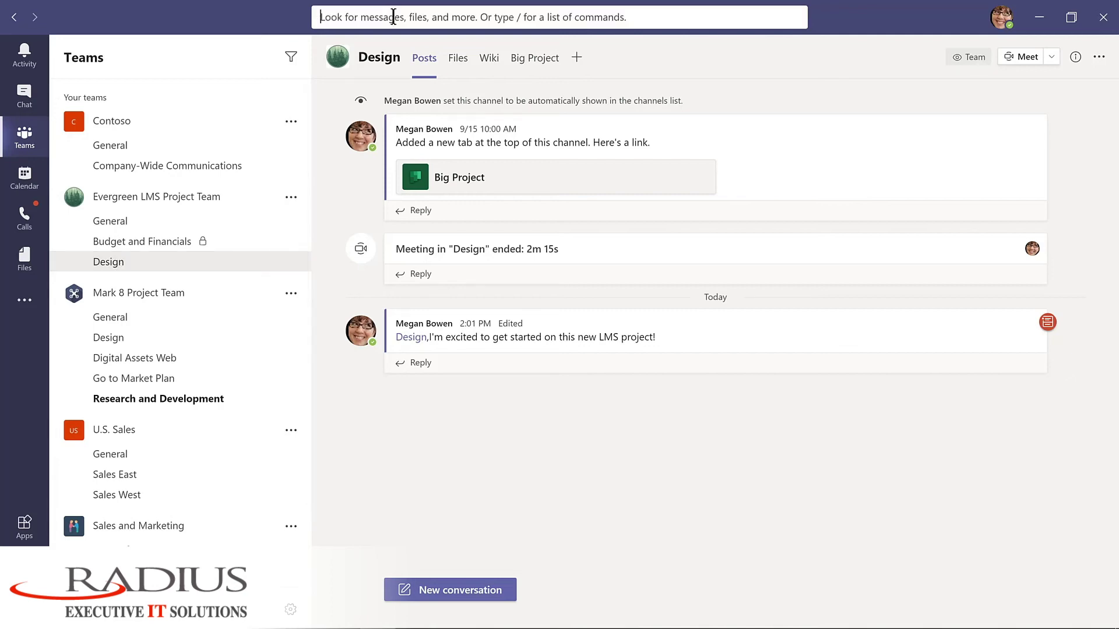
pyautogui.write('/saved')
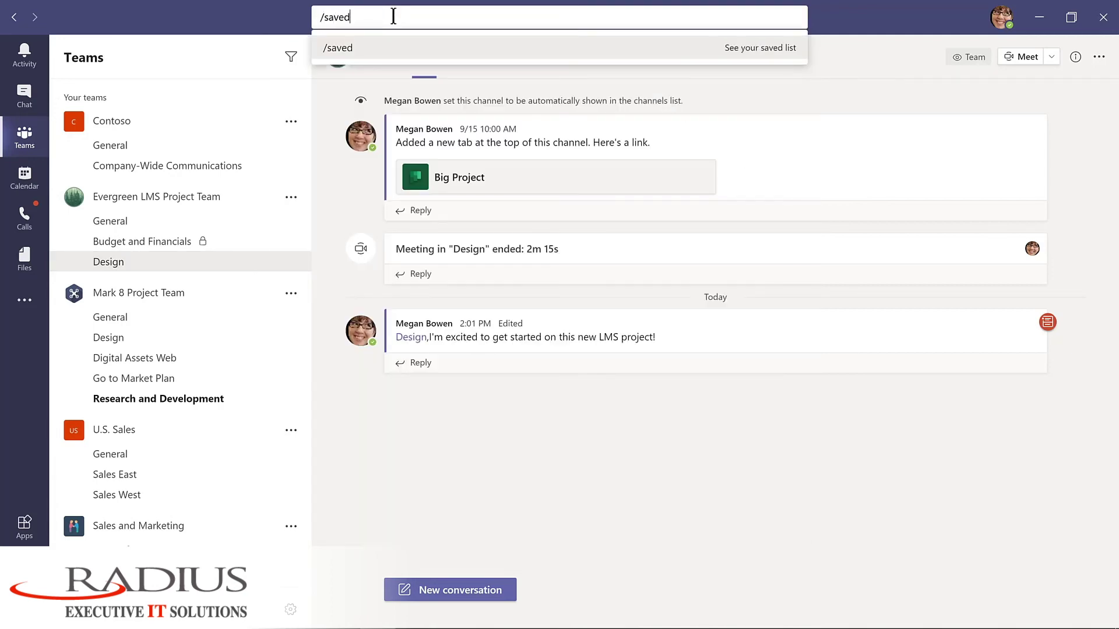
pyautogui.press('Return')
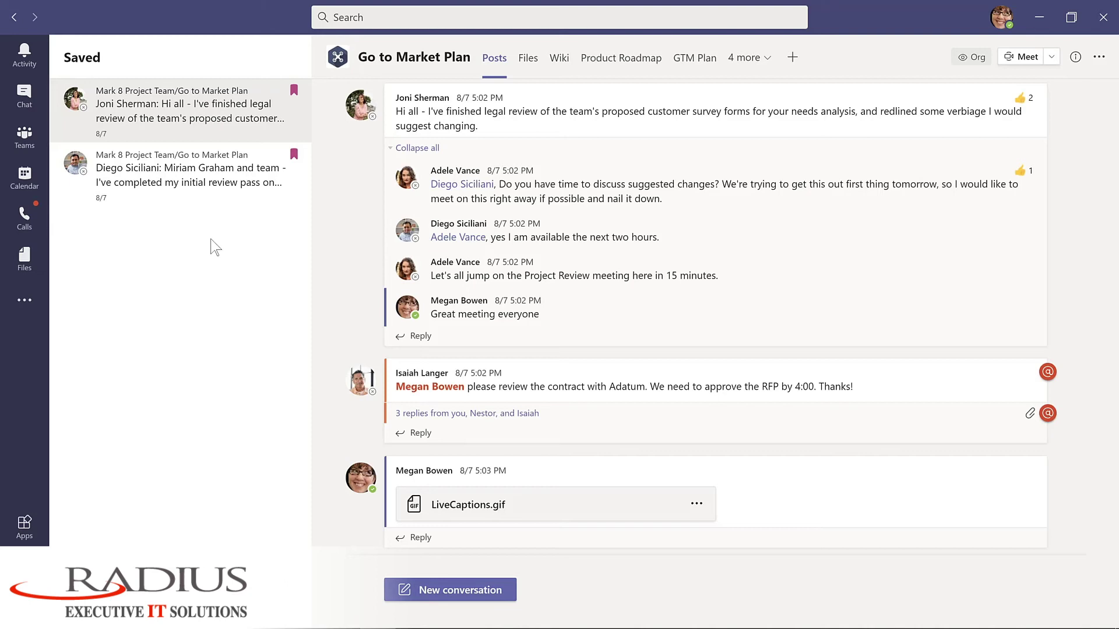
pyautogui.click(294, 155)
# Step: Return to the Go to Market Plan channel, save the Adatum contract review message and unsave it again
pyautogui.click(28, 142)
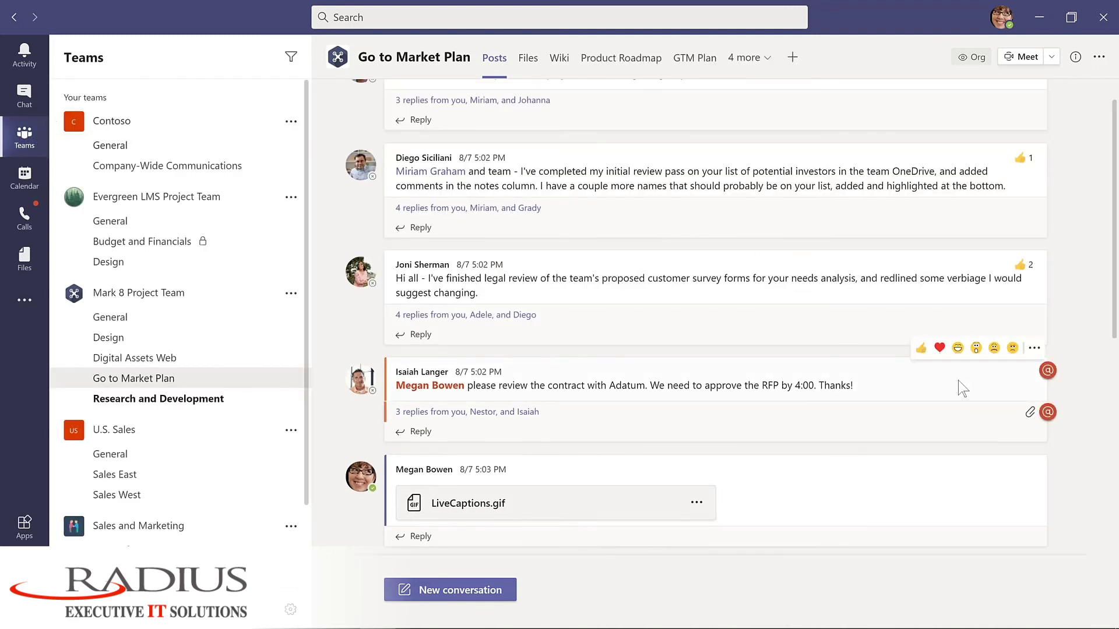
pyautogui.click(1034, 348)
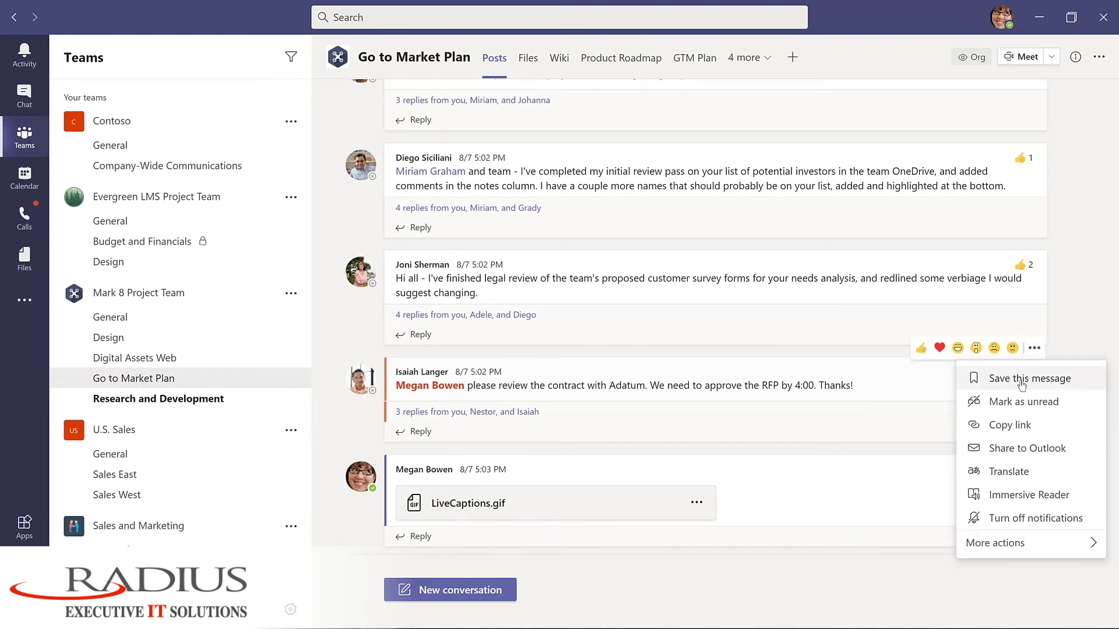
pyautogui.click(1029, 377)
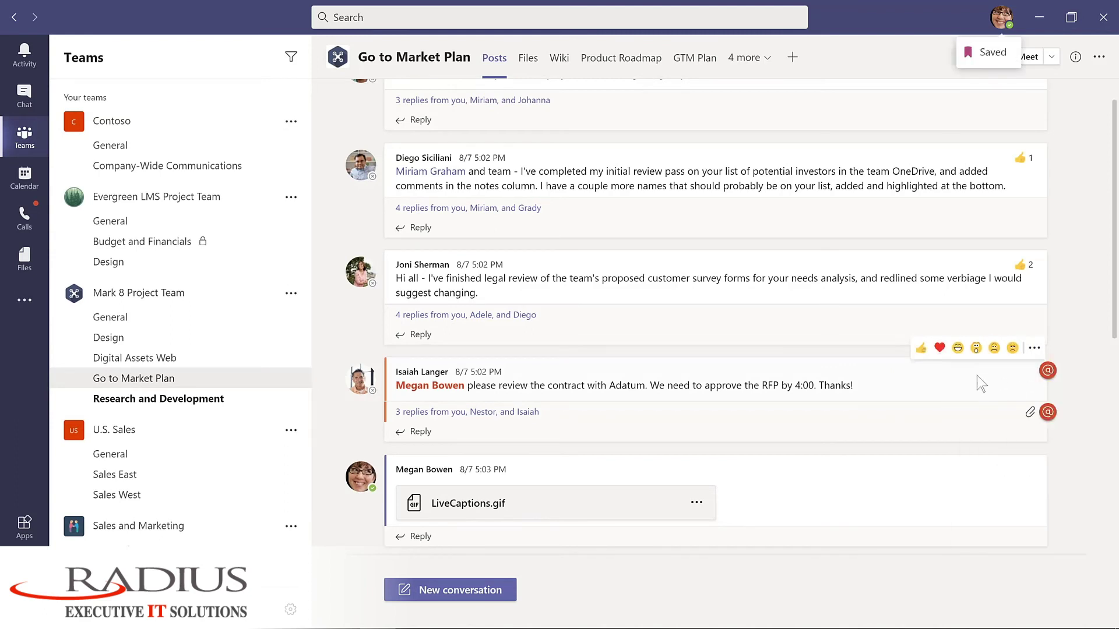
pyautogui.click(1035, 349)
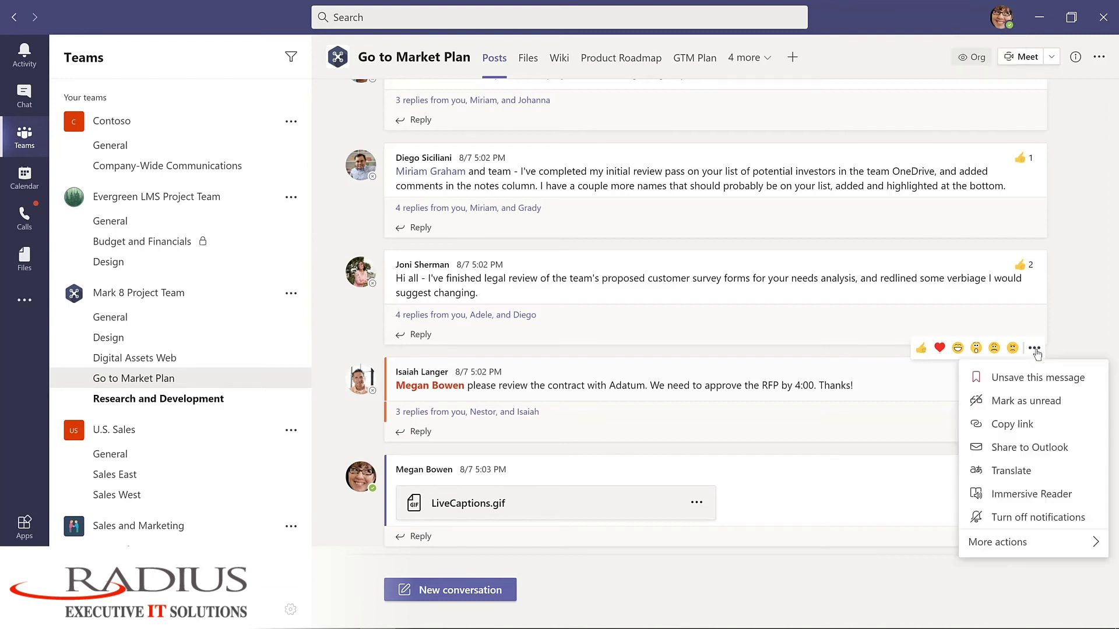
pyautogui.click(1022, 378)
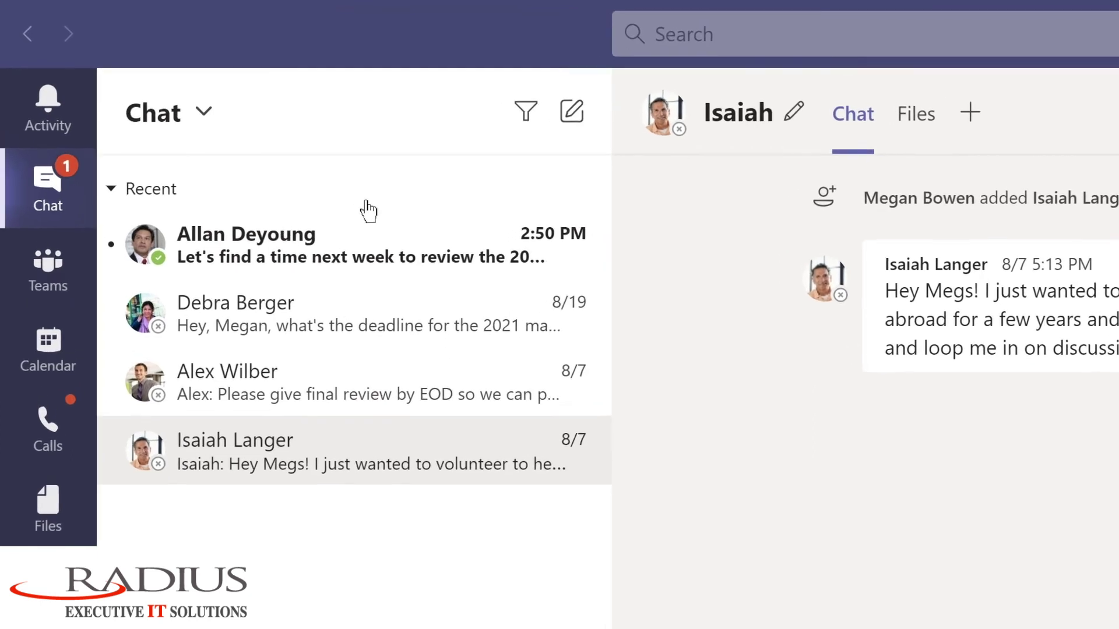
# Step: Pin the unread chat about finding a time to meet next week
pyautogui.moveTo(414, 247)
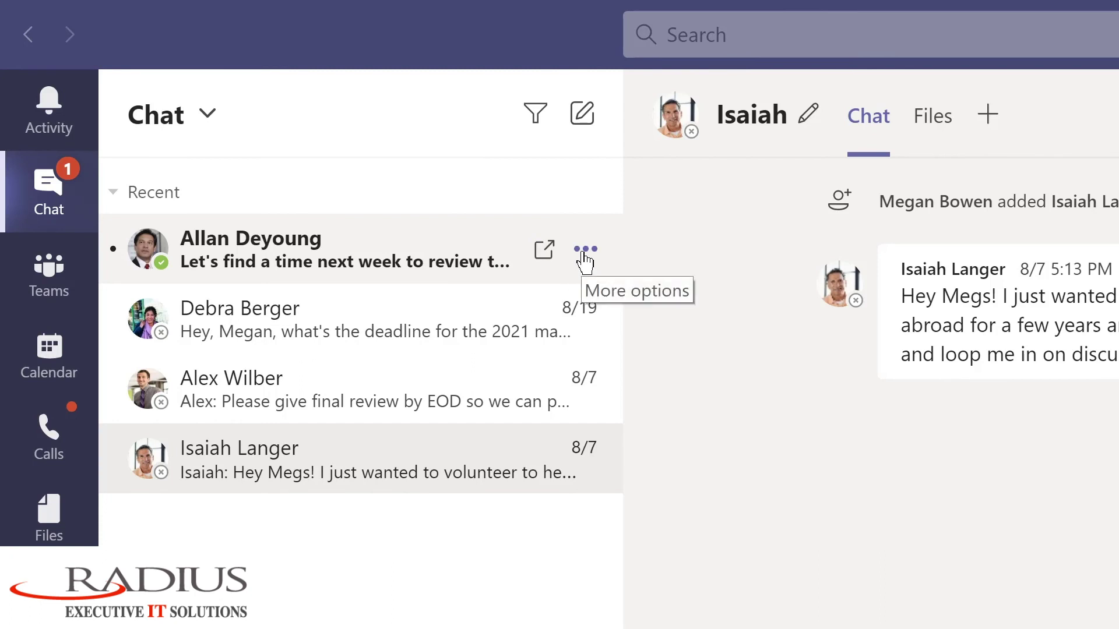
pyautogui.click(585, 261)
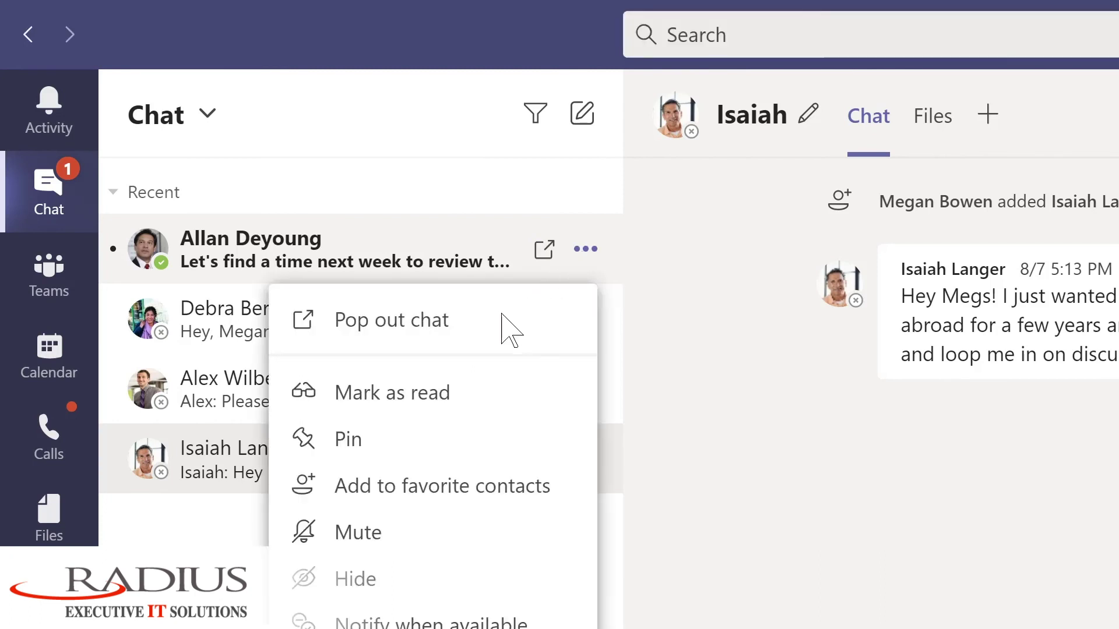
pyautogui.click(350, 448)
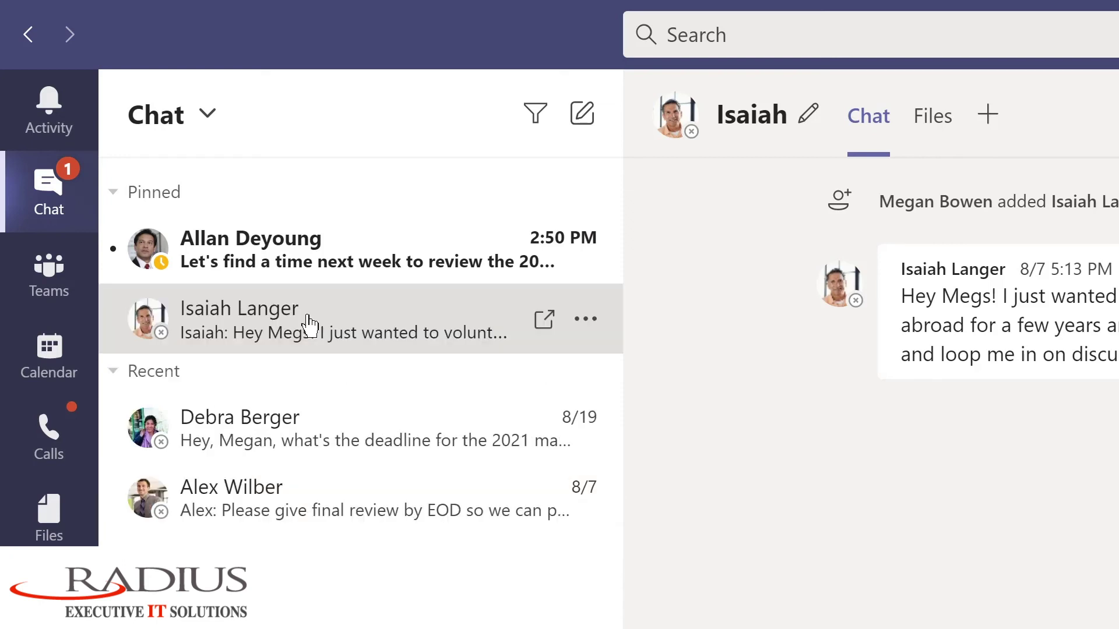
# Step: Move the pinned chat about volunteering to the top of the pinned chats and unpin it
pyautogui.moveTo(309, 323); pyautogui.dragTo(311, 234)
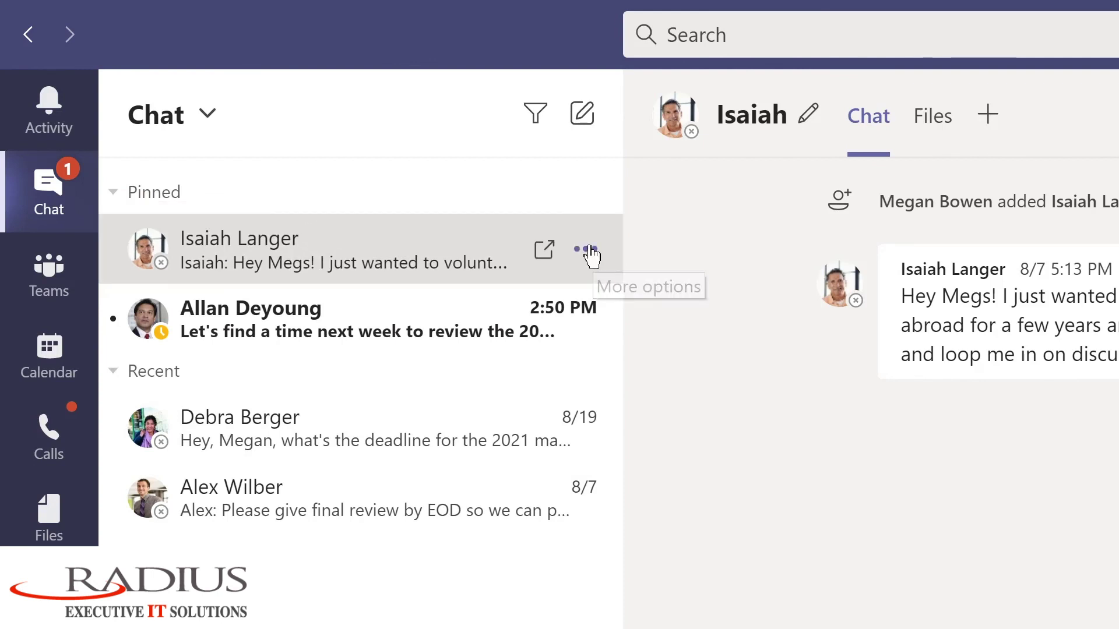
pyautogui.click(588, 251)
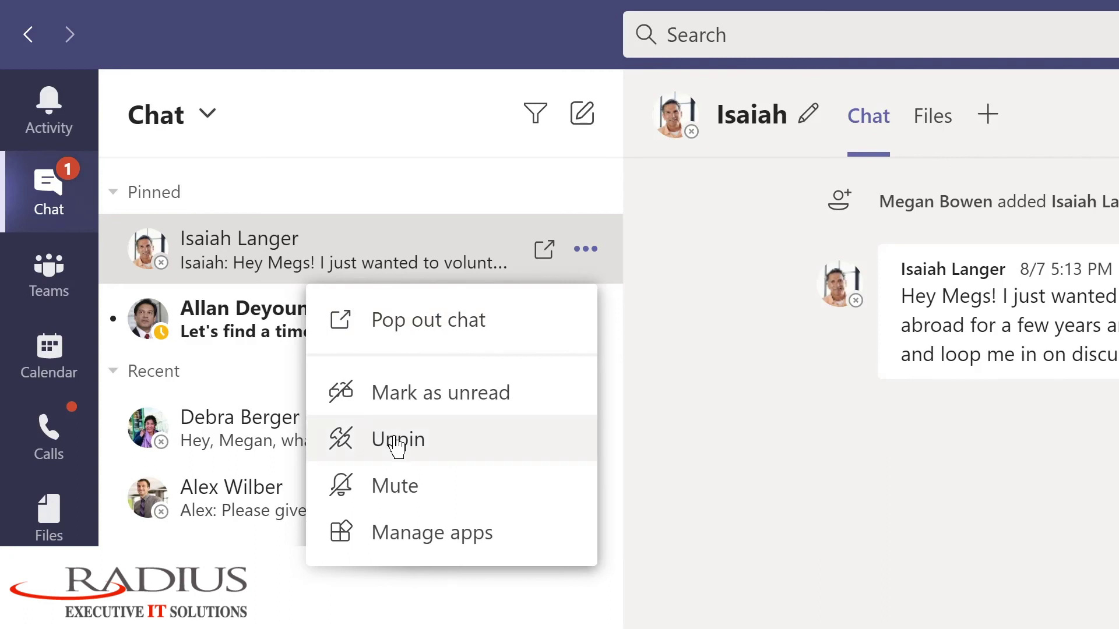
pyautogui.click(400, 444)
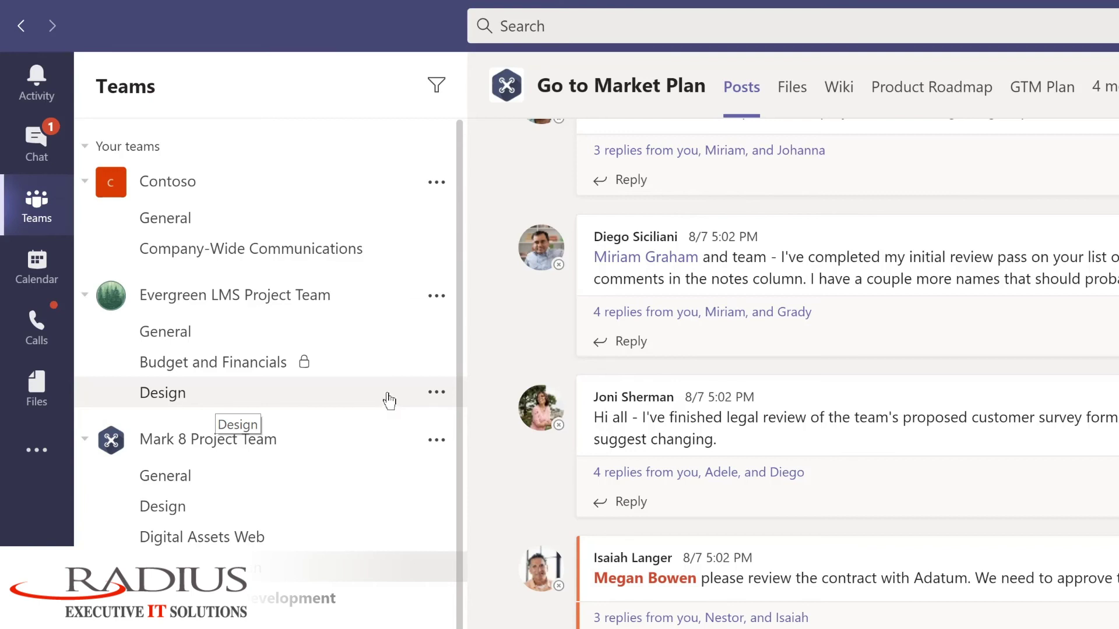
# Step: Pin the Design channel of the Evergreen LMS Project Team
pyautogui.click(435, 393)
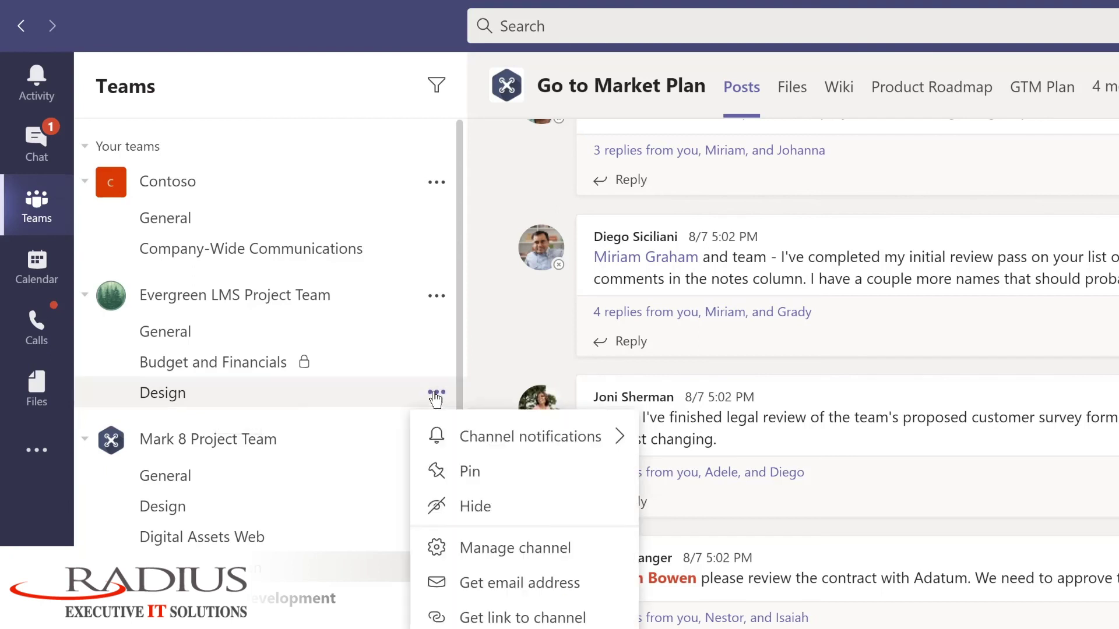
pyautogui.click(467, 473)
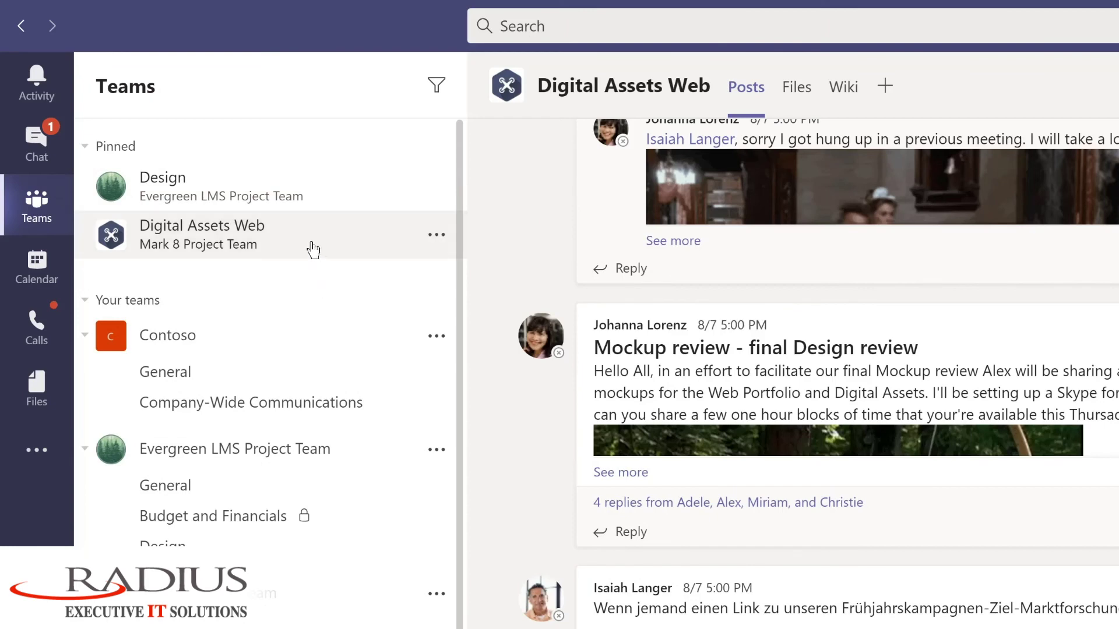
# Step: Move the pinned Digital Assets Web channel above the pinned Design channel and unpin it
pyautogui.moveTo(310, 243); pyautogui.dragTo(313, 173)
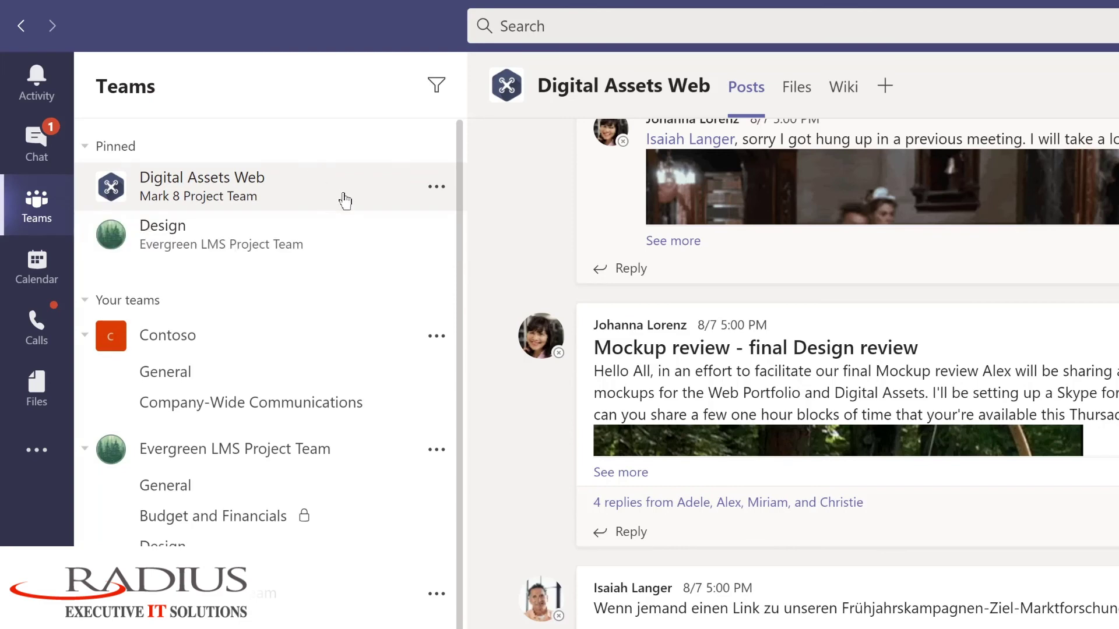
pyautogui.click(436, 187)
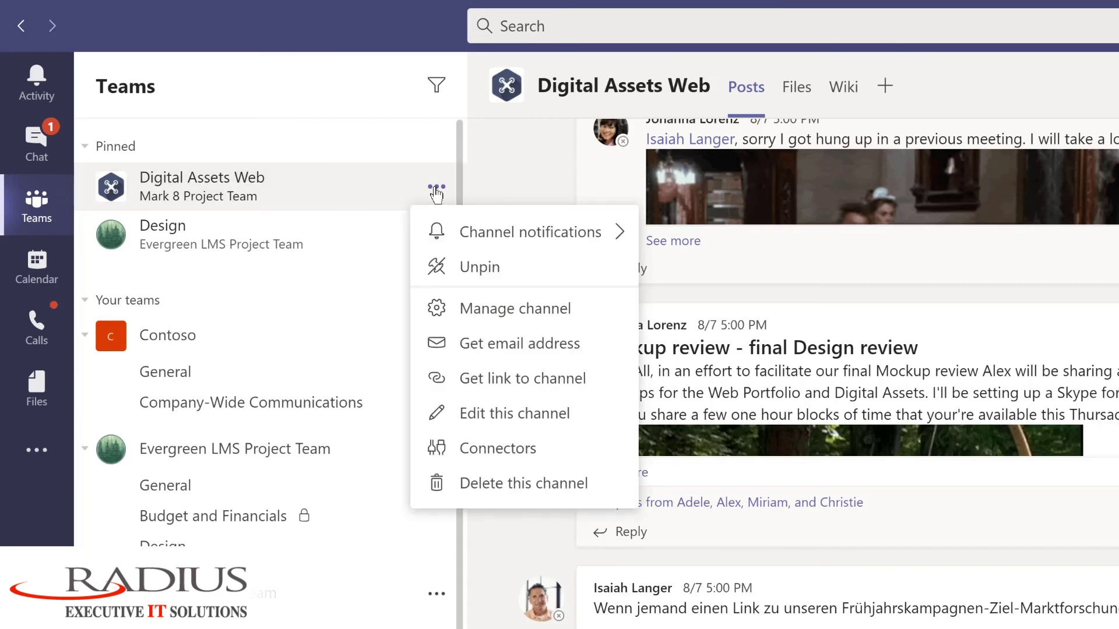
pyautogui.click(453, 268)
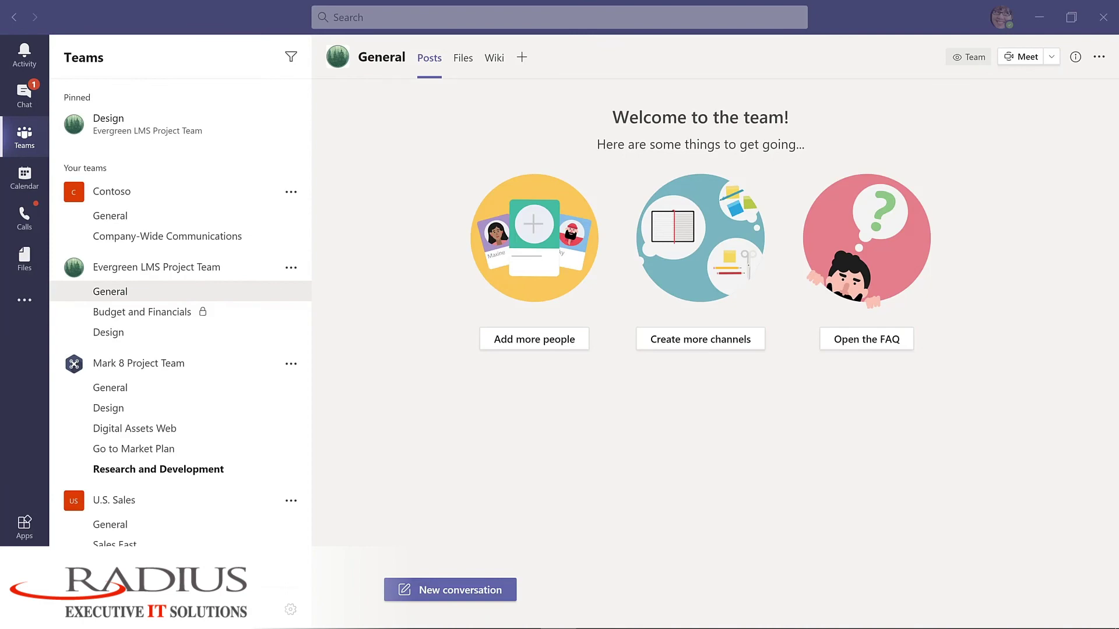
# Step: Start a new conversation in the Evergreen team's General channel with expanded formatting and the subject "I'm excited to start planning our new LMS!"
pyautogui.click(437, 591)
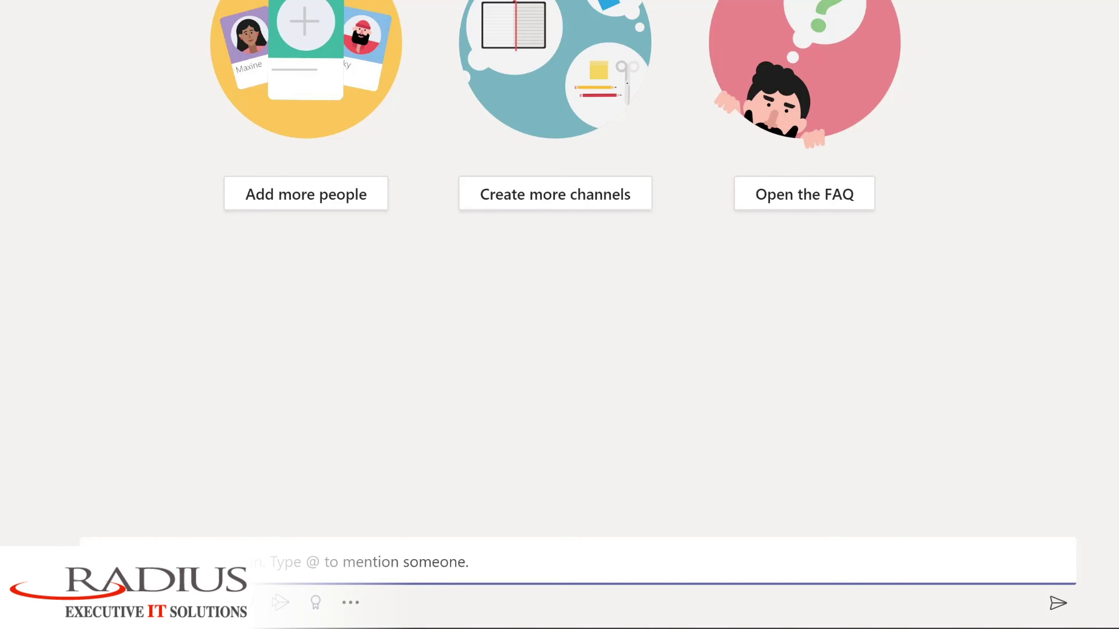
pyautogui.hotkey('ctrl', 'shift', 'x')
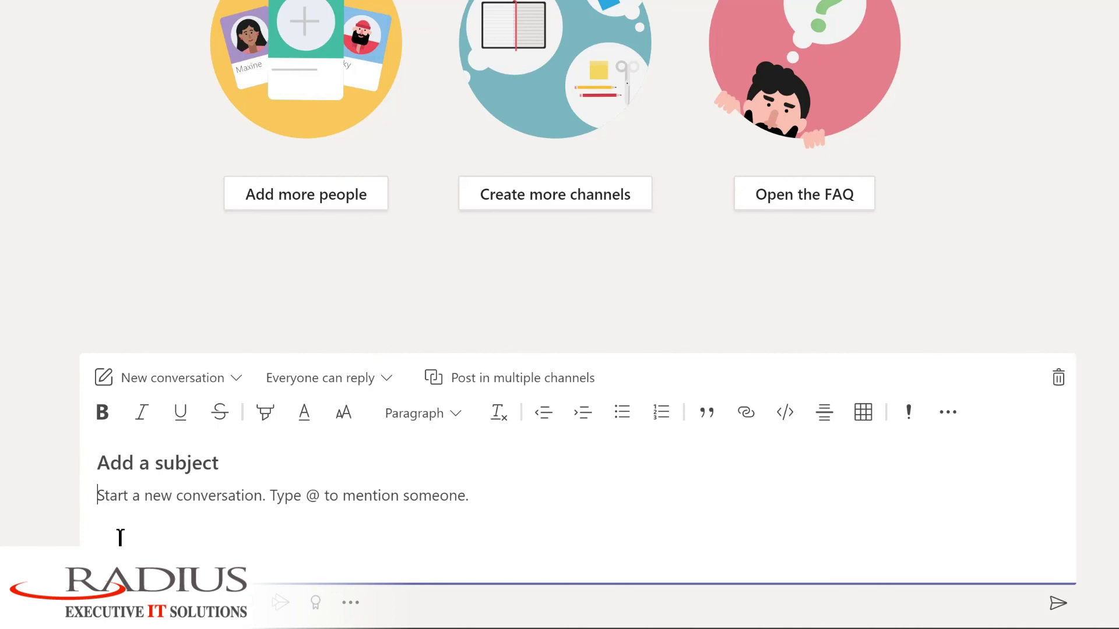
pyautogui.click(110, 463)
pyautogui.write("I'm ")
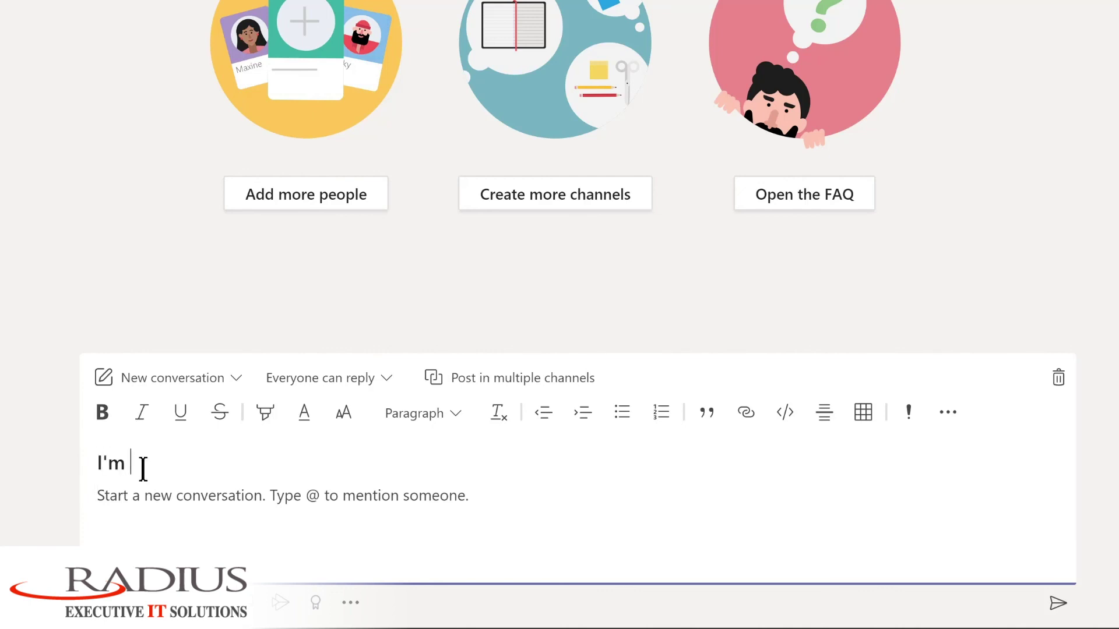
pyautogui.write('excited to start planning our new LMS!')
# Step: Write the message body "We'll be sharing details and actions in the Design channel", mentioning the Design channel
pyautogui.click(168, 503)
pyautogui.write('W')
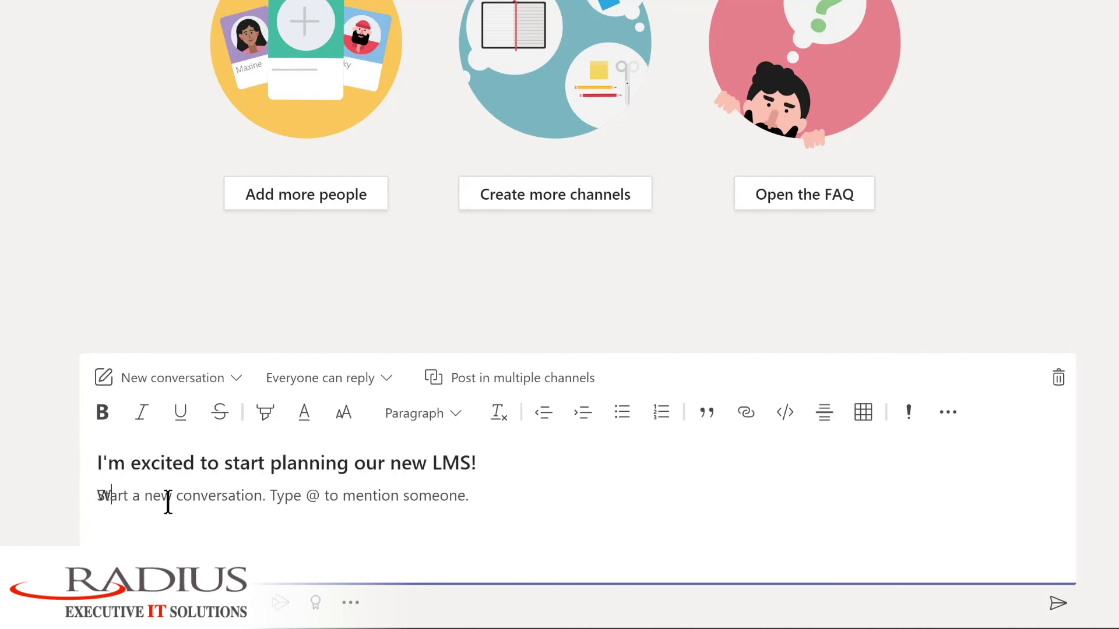
pyautogui.write("e'll be sharing details and actions in the @Design")
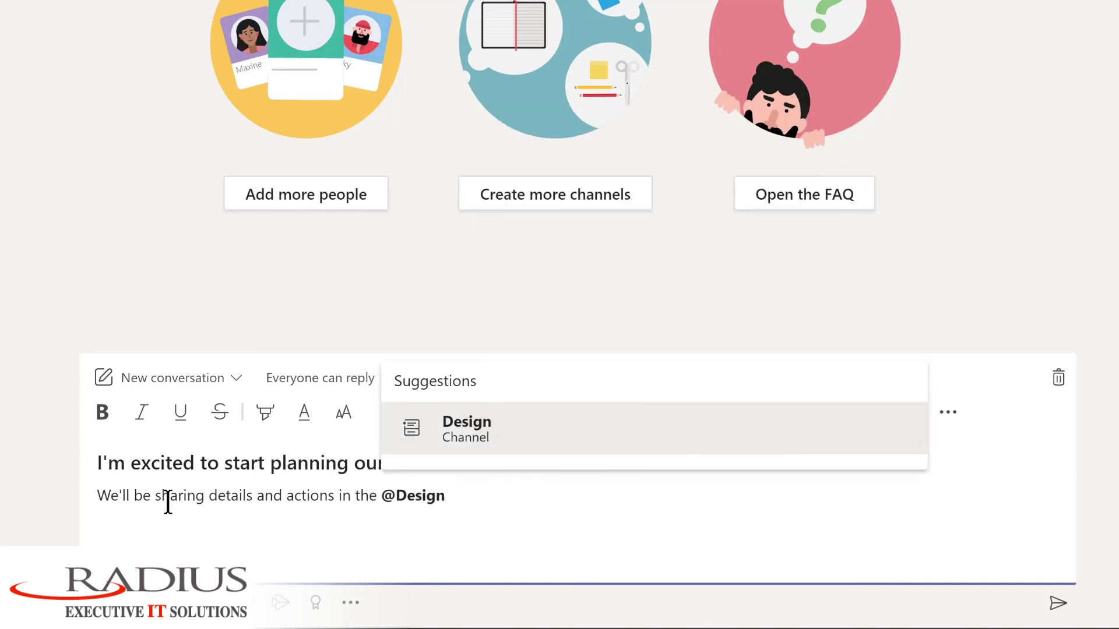
pyautogui.press('Return')
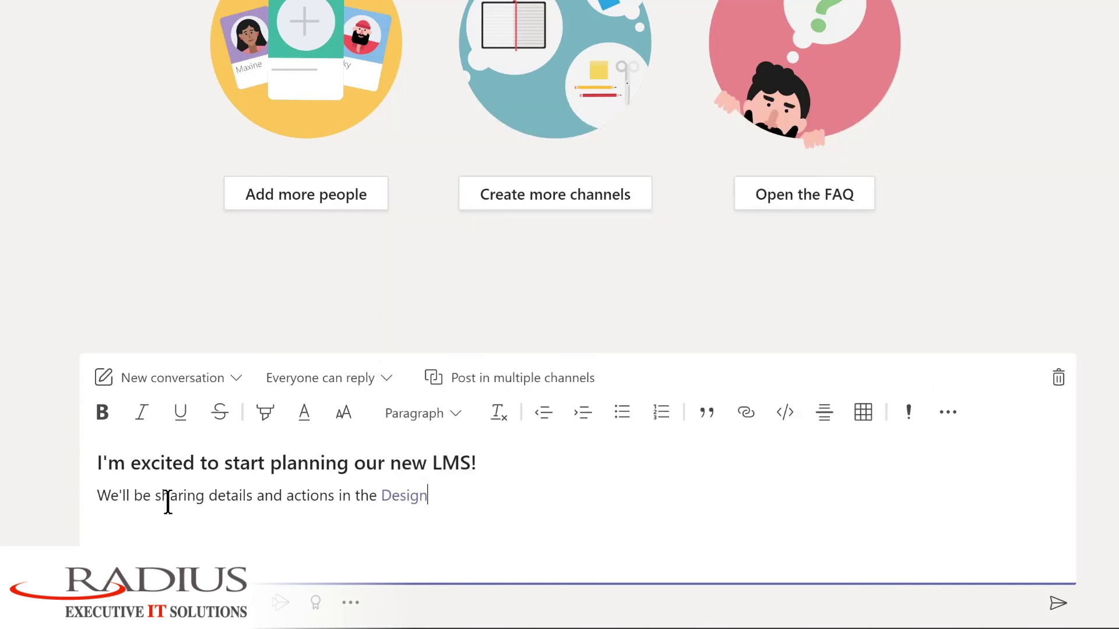
pyautogui.write('channel')
# Step: Highlight the whole message sentence in yellow
pyautogui.hotkey('ctrl', 'Home')
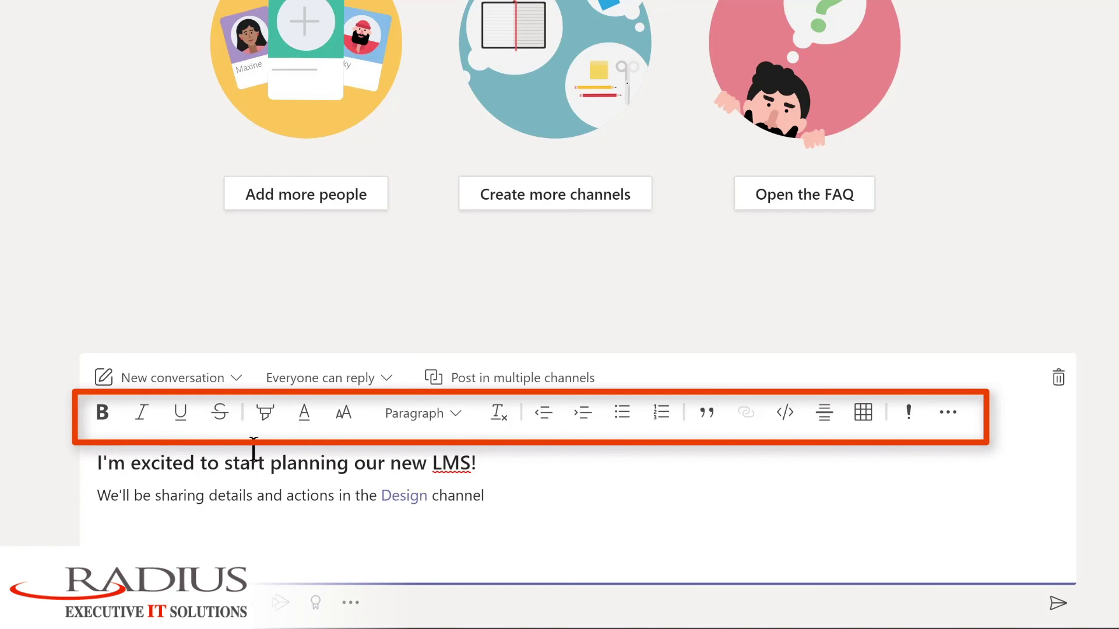
pyautogui.tripleClick(110, 492)
pyautogui.click(265, 408)
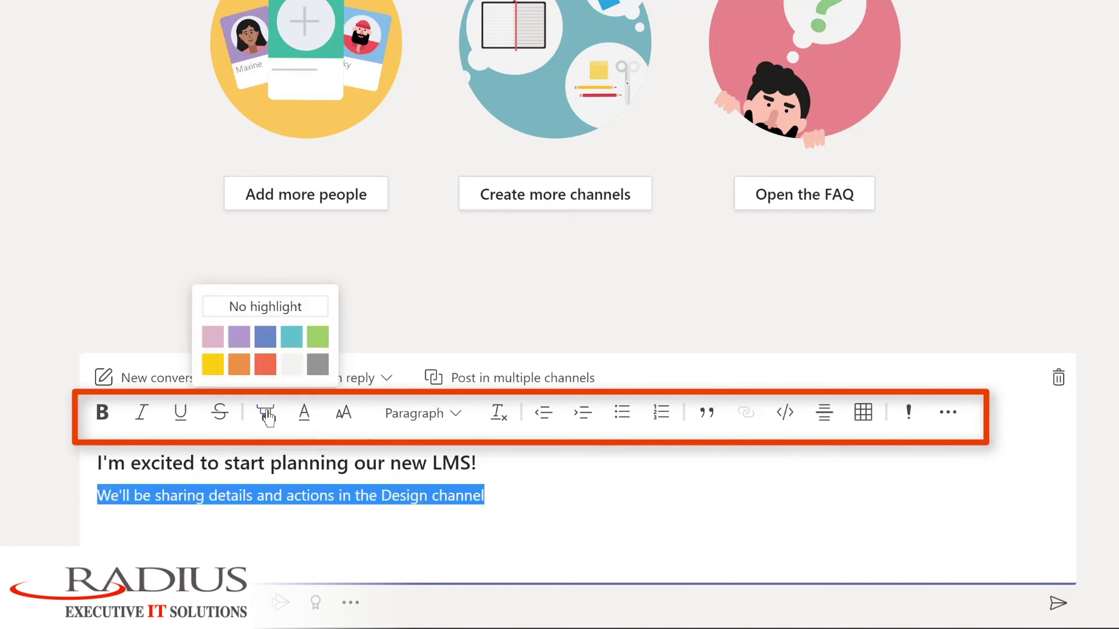
pyautogui.click(213, 364)
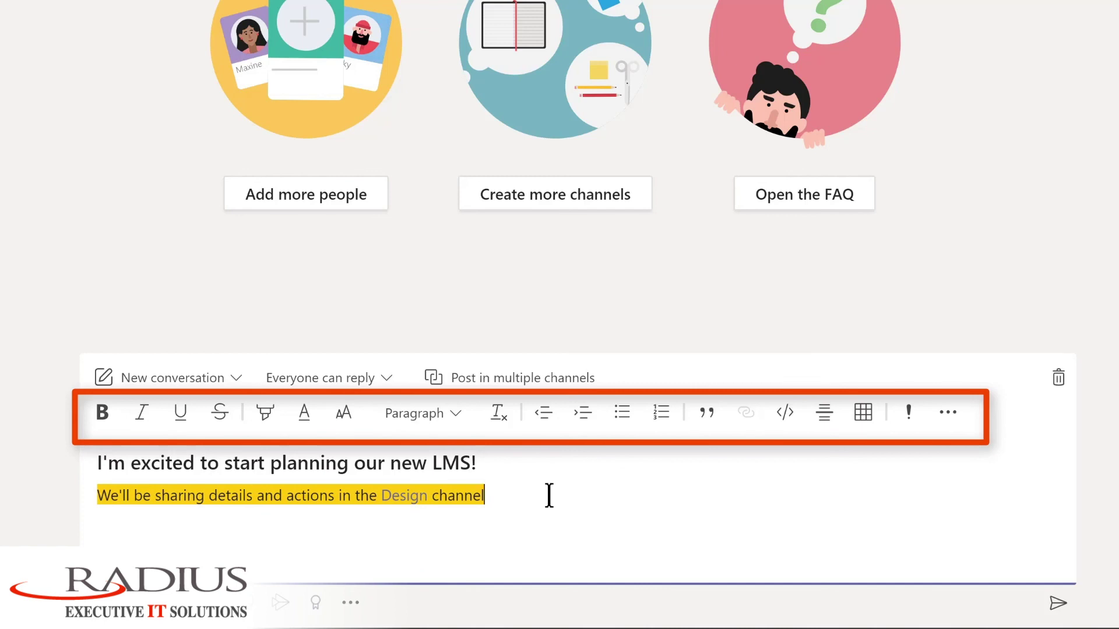
# Step: Add the smile emoji on a new line below the highlighted sentence
pyautogui.press('Return')
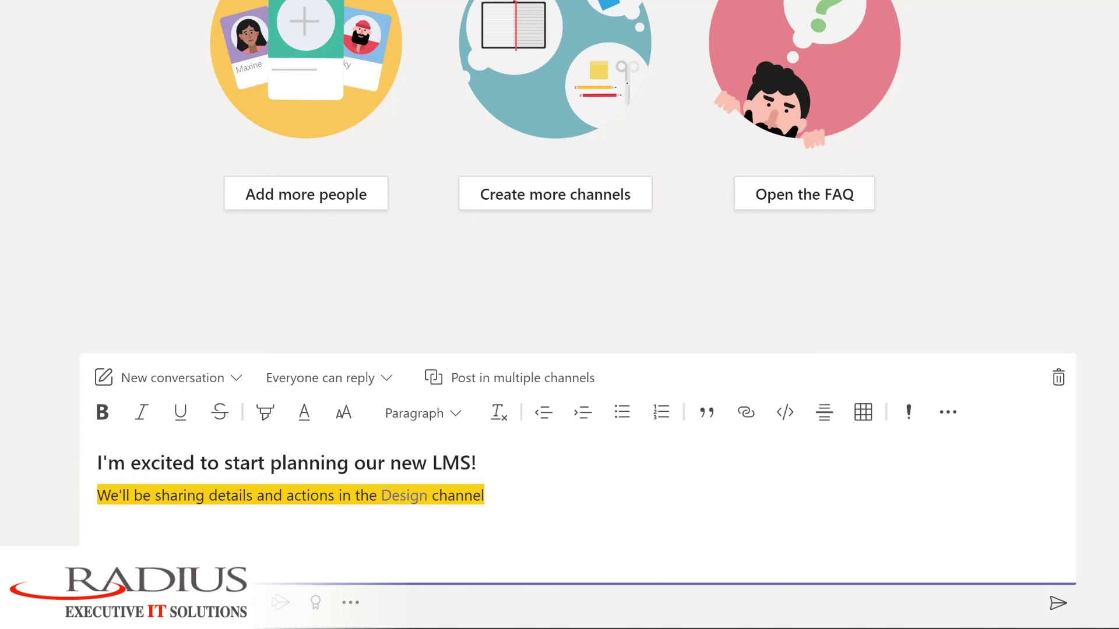
pyautogui.click(175, 603)
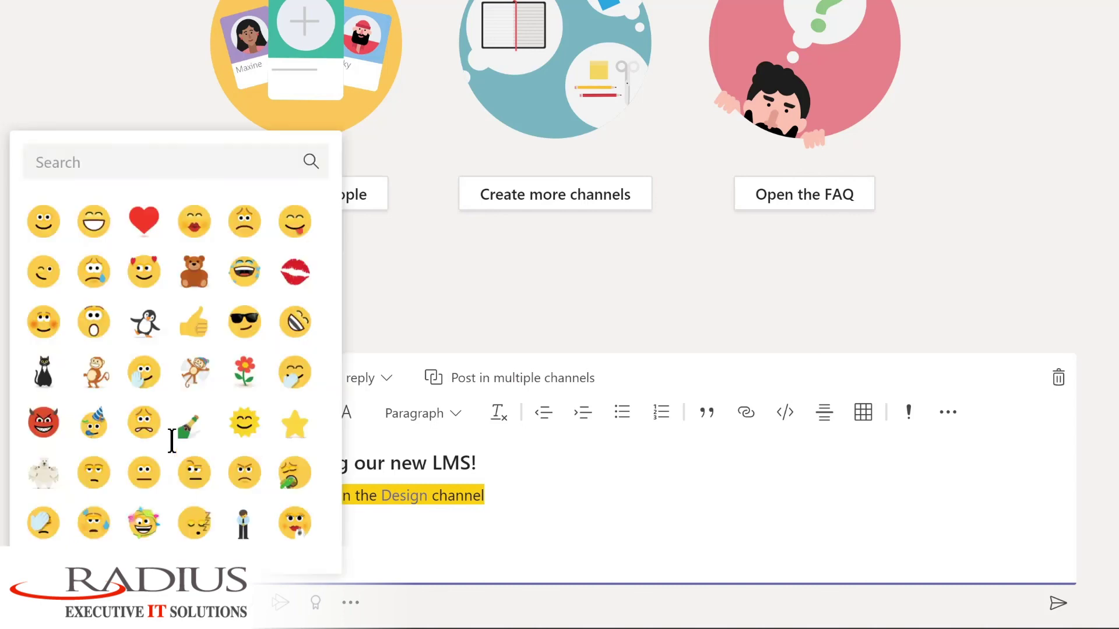
pyautogui.click(50, 232)
# Step: Insert the GIF of the cheering man in a grey sweater from a "yay" search and an "OH YEAH!" sticker
pyautogui.click(211, 602)
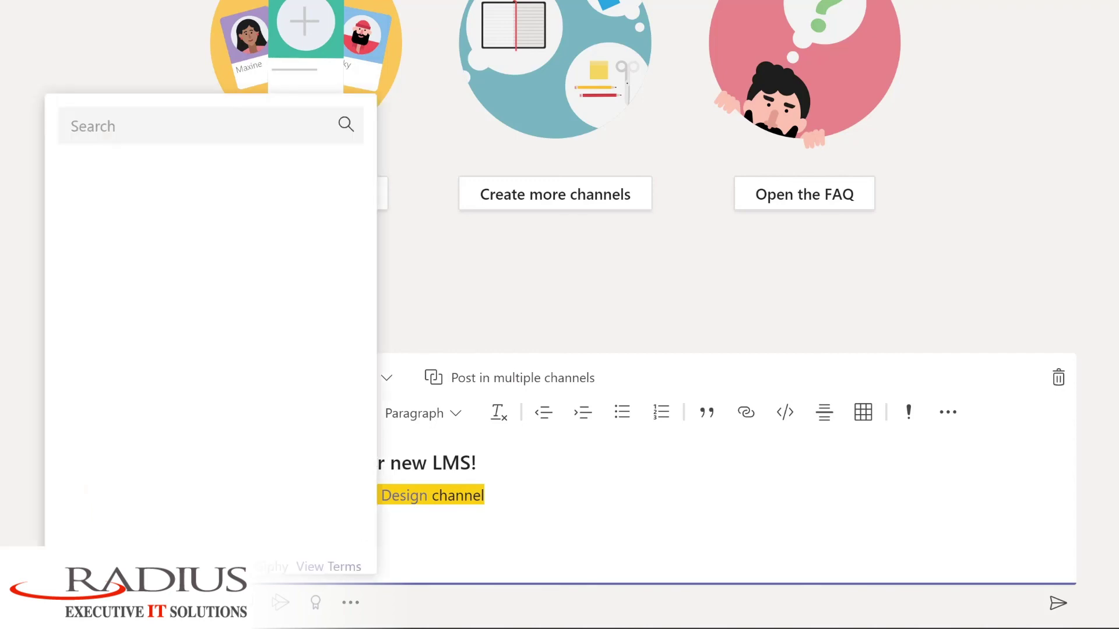
pyautogui.write('yay')
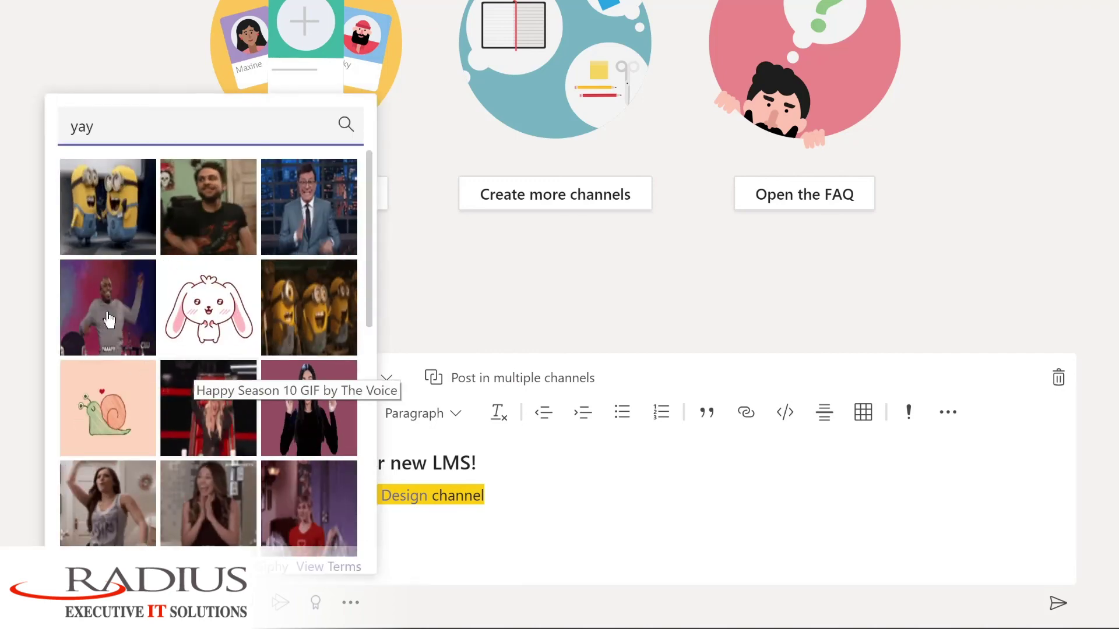
pyautogui.click(91, 318)
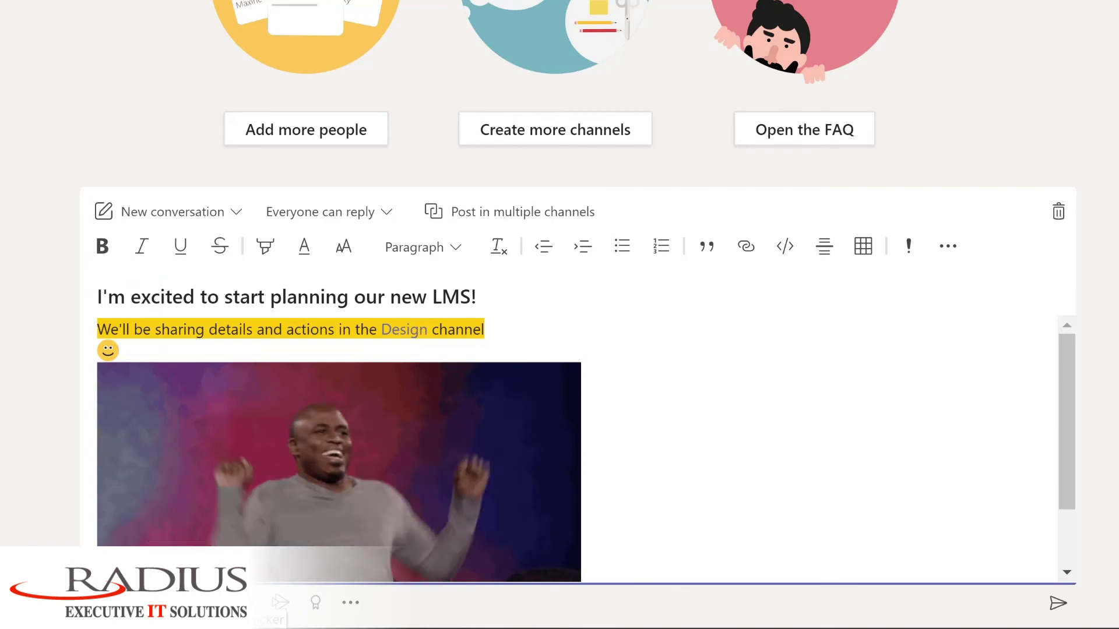
pyautogui.click(250, 603)
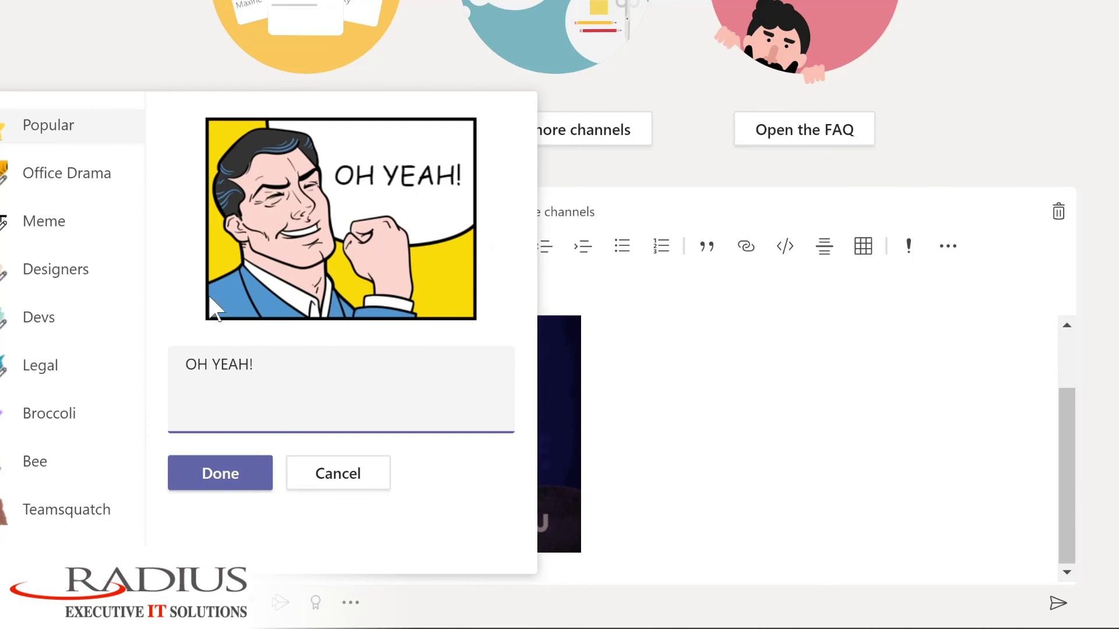
pyautogui.click(219, 472)
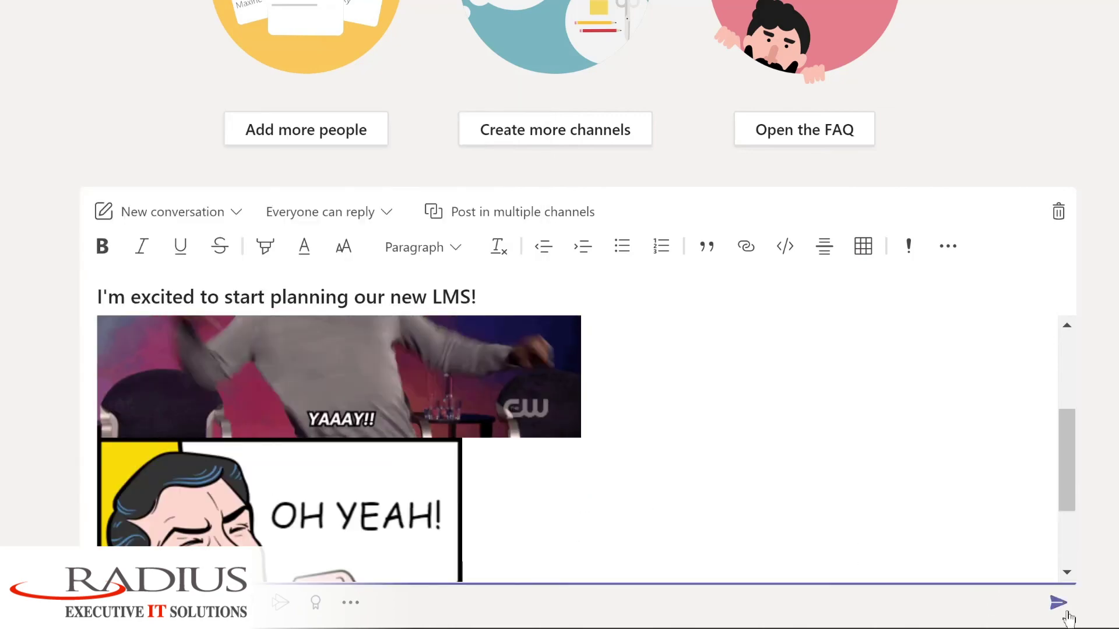